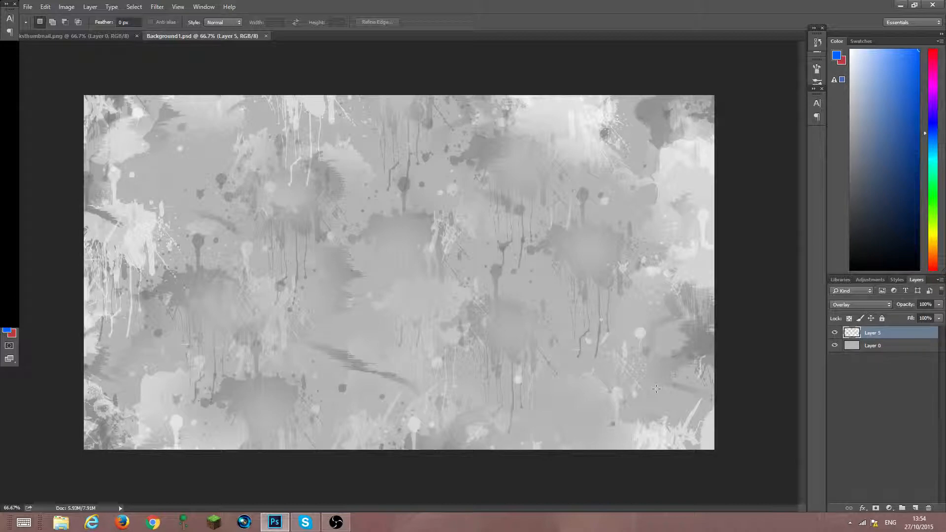
Create a new 1920 × 1080 pixel document with a white background and unlock its background layer
right_click(298, 37)
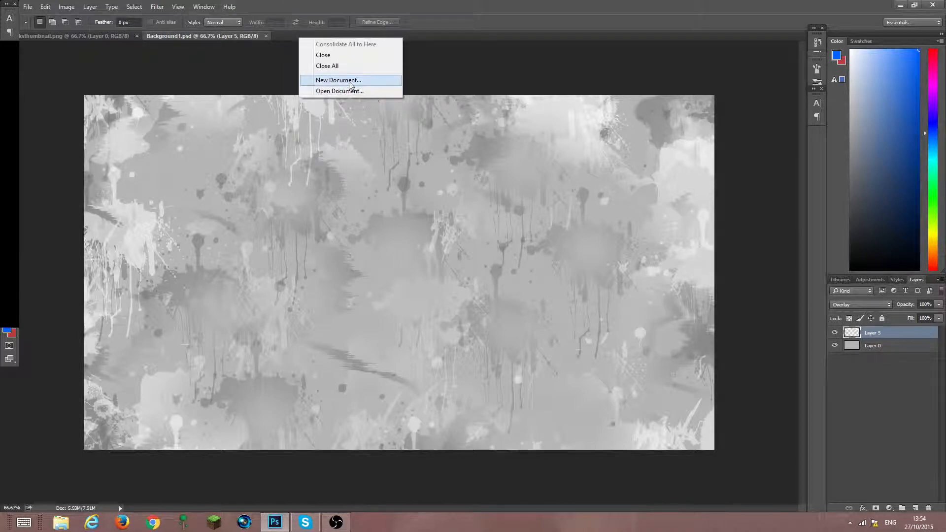
left_click(340, 80)
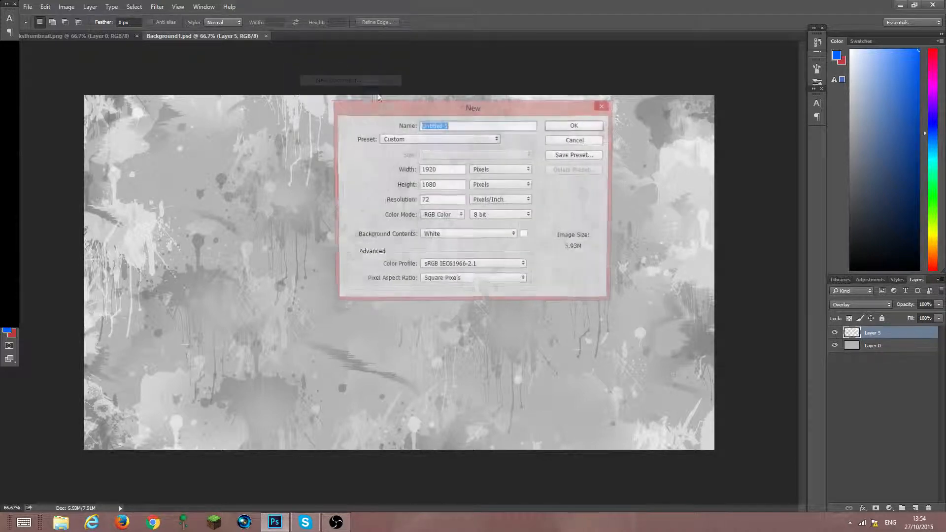
left_click(584, 126)
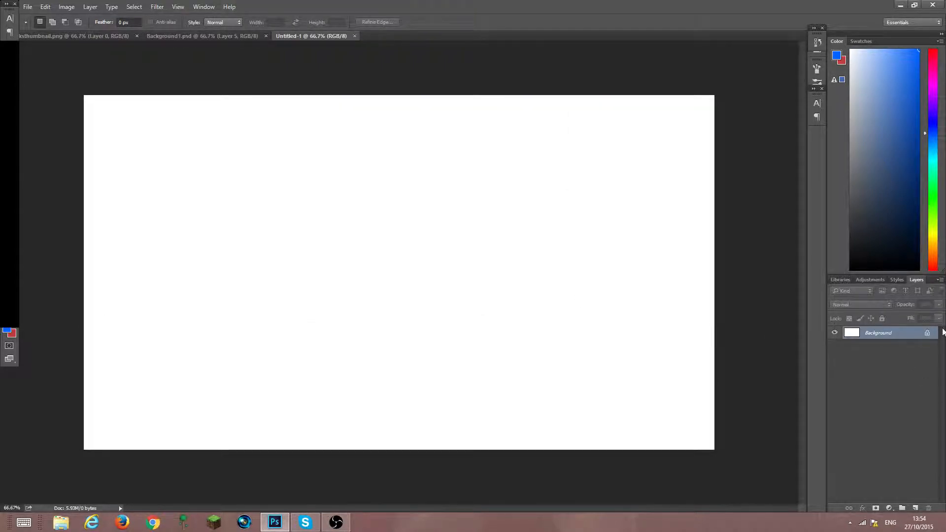
left_click(927, 333)
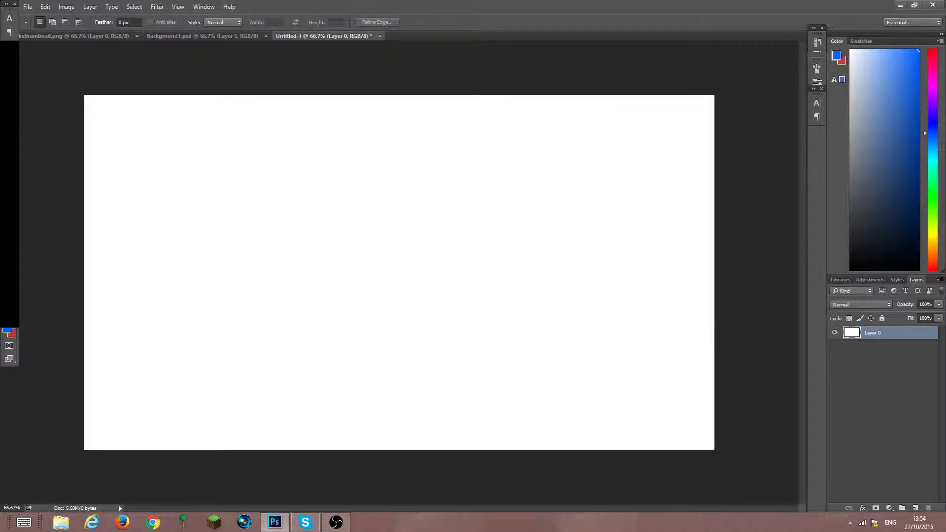
Set the foreground colour to light grey #babcbe and fill the whole layer with it
left_click(7, 330)
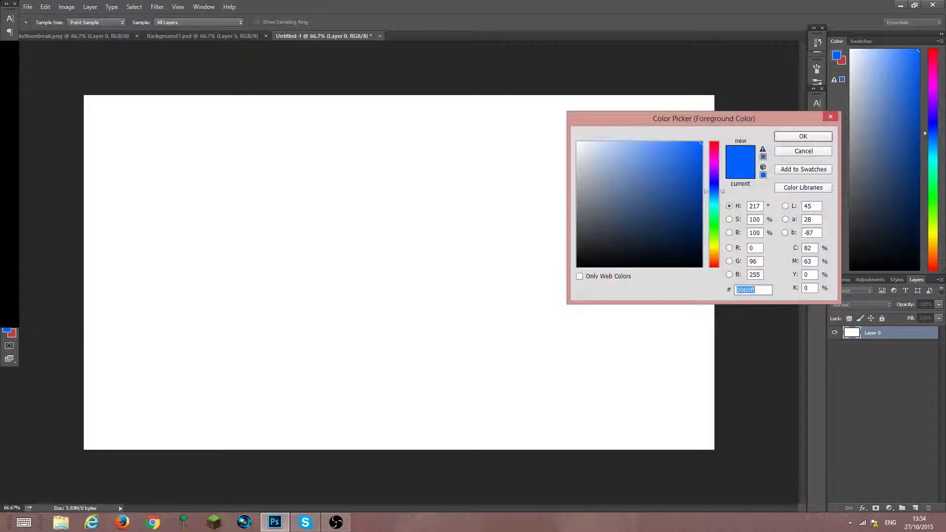
mouse_move(580, 183)
left_mouse_down()
mouse_move(578, 202)
mouse_move(579, 173)
left_mouse_up()
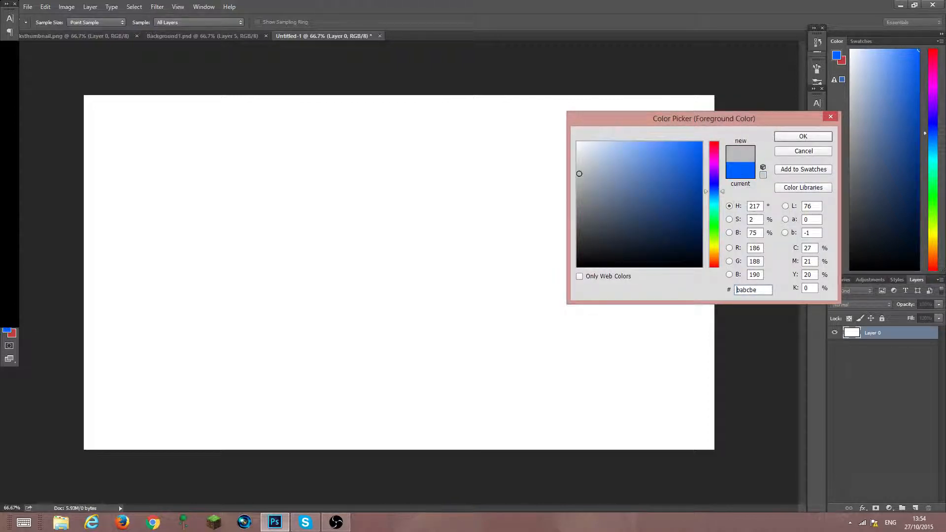
left_click(783, 137)
left_click(563, 292)
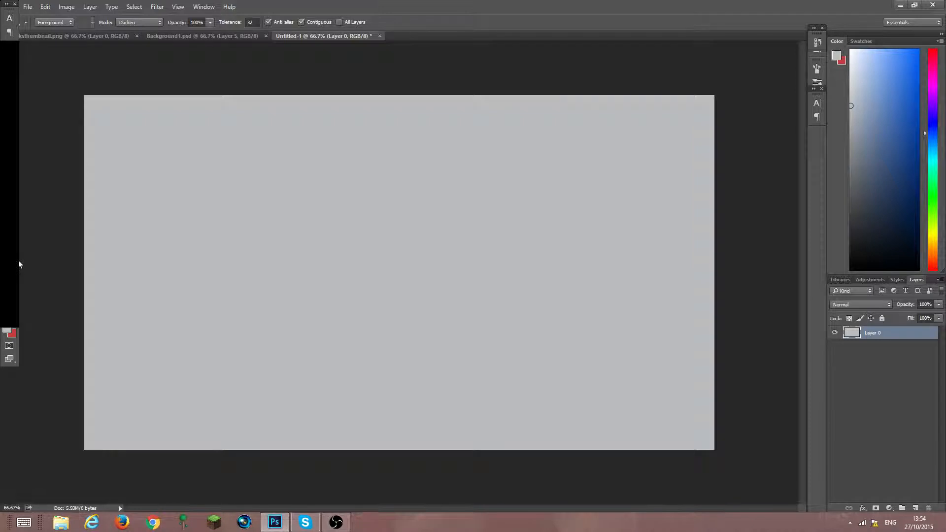
left_click(7, 330)
left_click(803, 152)
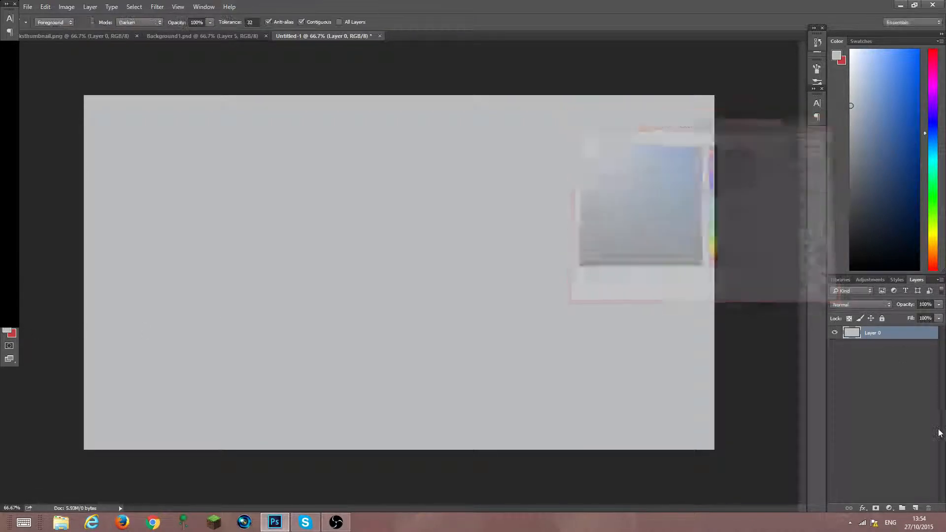
left_click(910, 401)
left_click(895, 338)
left_click(916, 508)
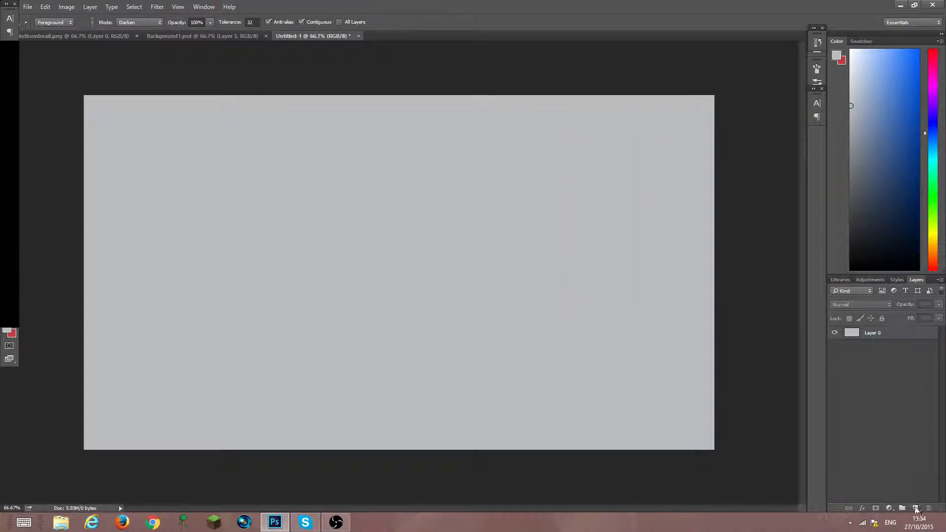
left_click(903, 333)
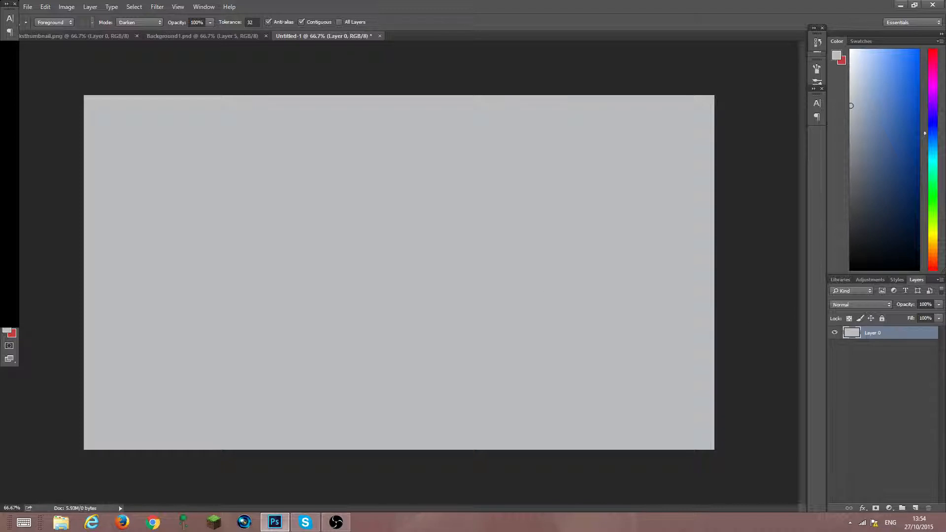
Set the foreground colour to near-black #161616 and fill the whole layer with it
left_click(7, 331)
left_click(579, 256)
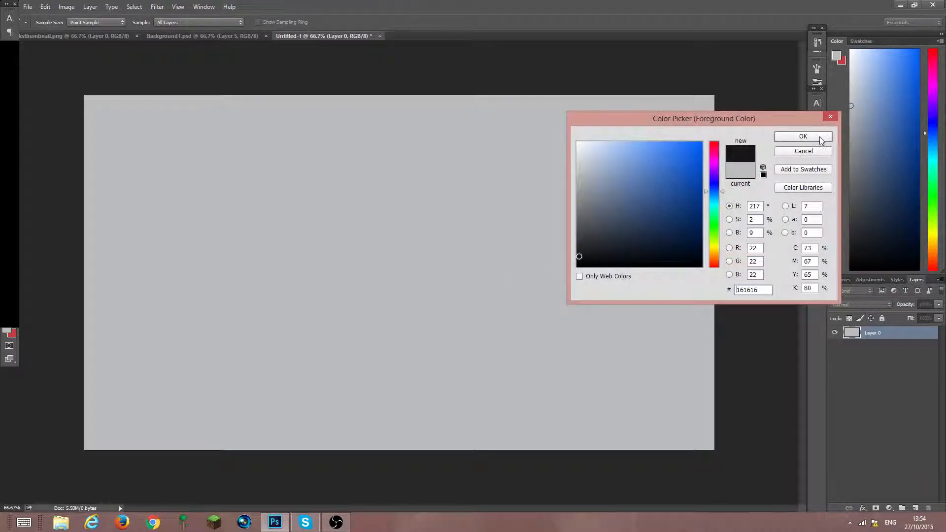
left_click(803, 136)
left_click(507, 260)
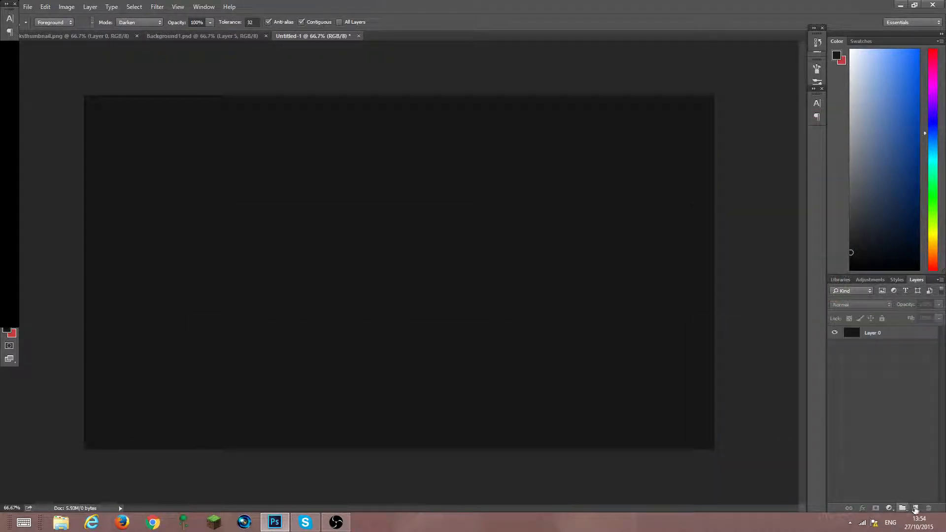
Add a new empty layer above the dark filled layer
left_click(923, 332)
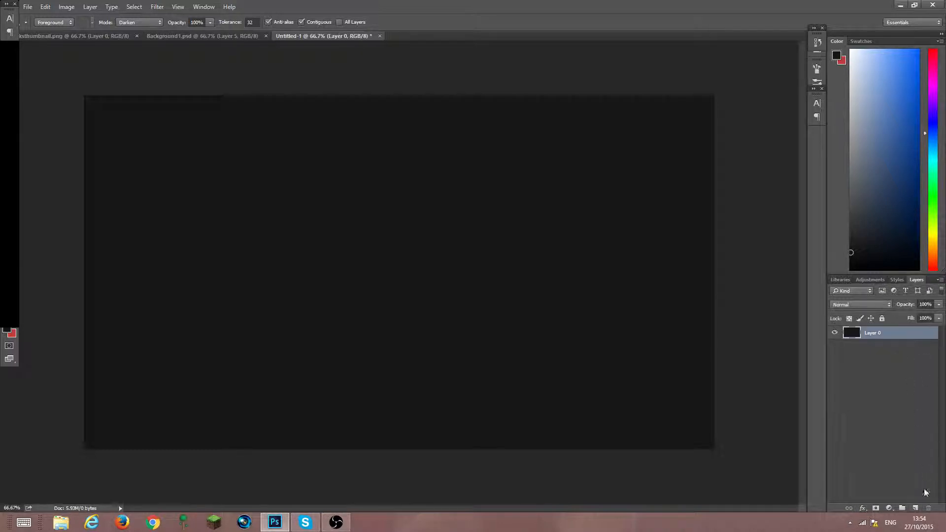
left_click(915, 508)
left_click(932, 380)
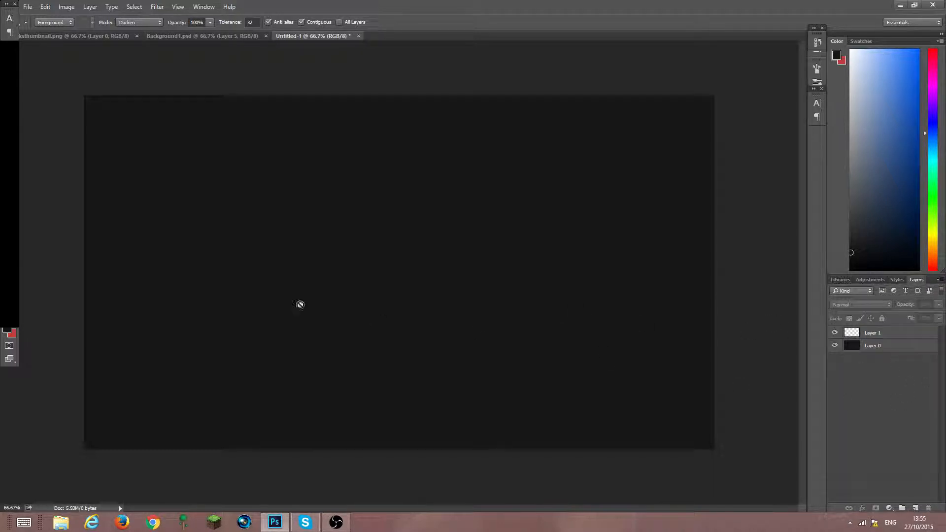
Activate the Brush tool and append the Rated Brushes set to the current brushes
key("b")
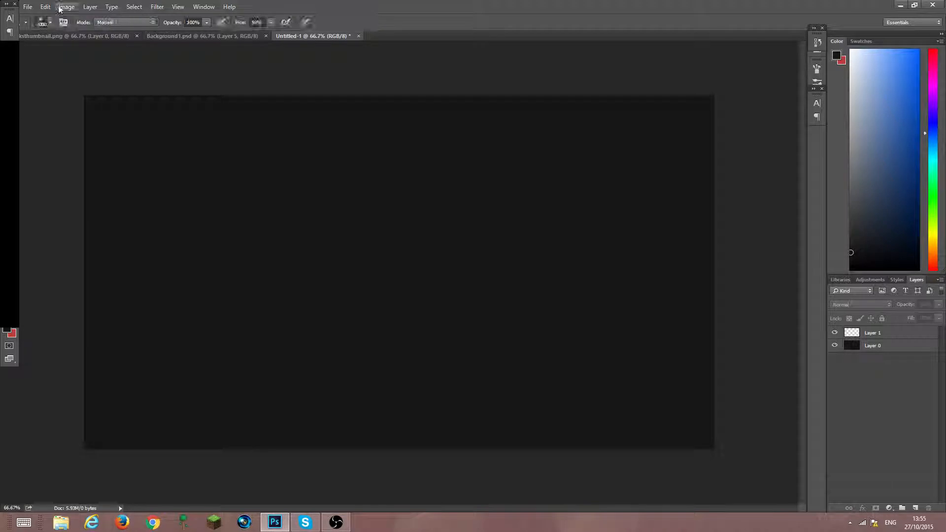
left_click(51, 23)
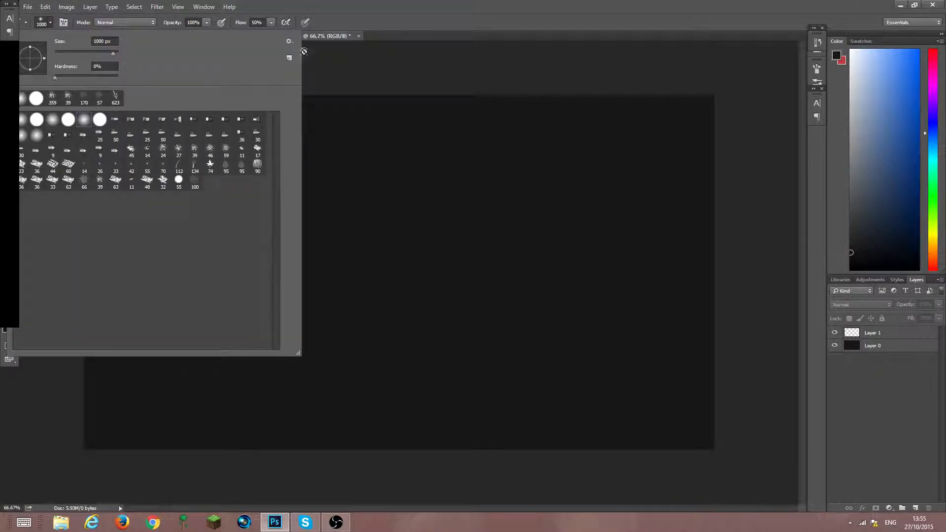
left_click(289, 41)
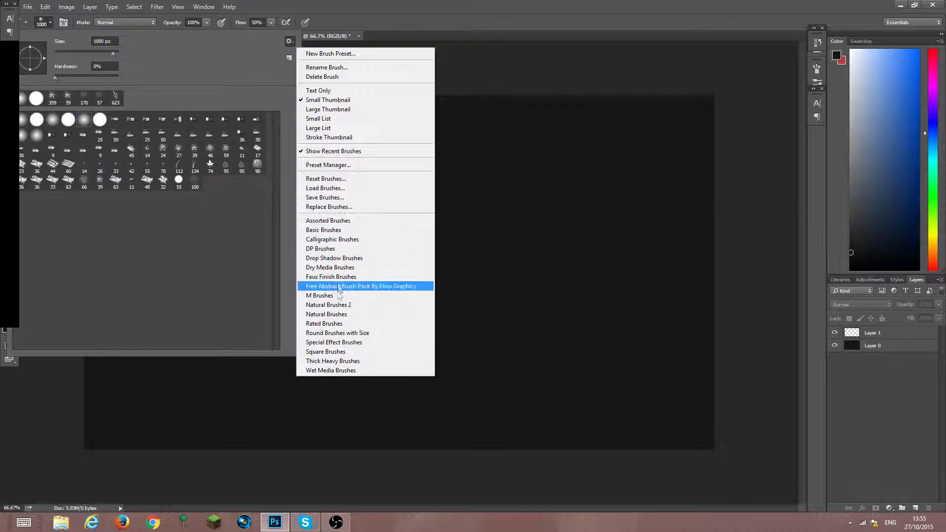
left_click(340, 324)
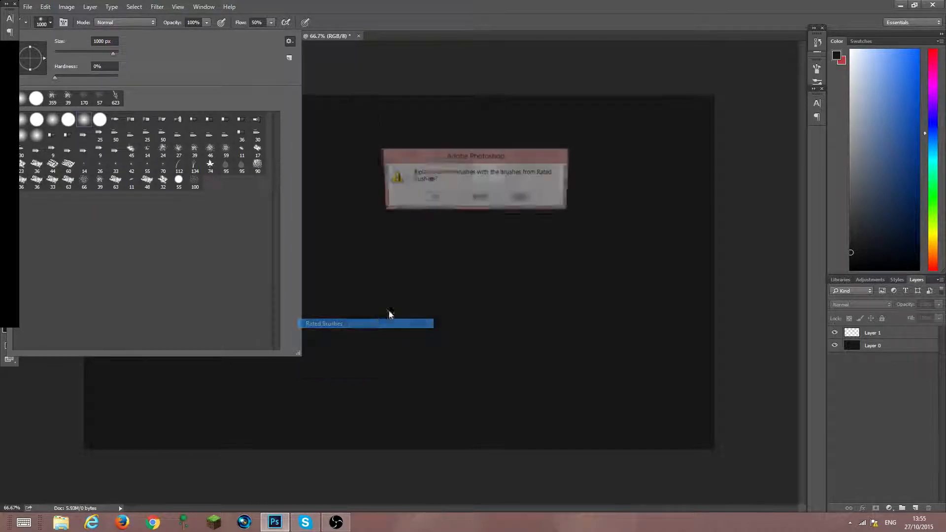
left_click(523, 199)
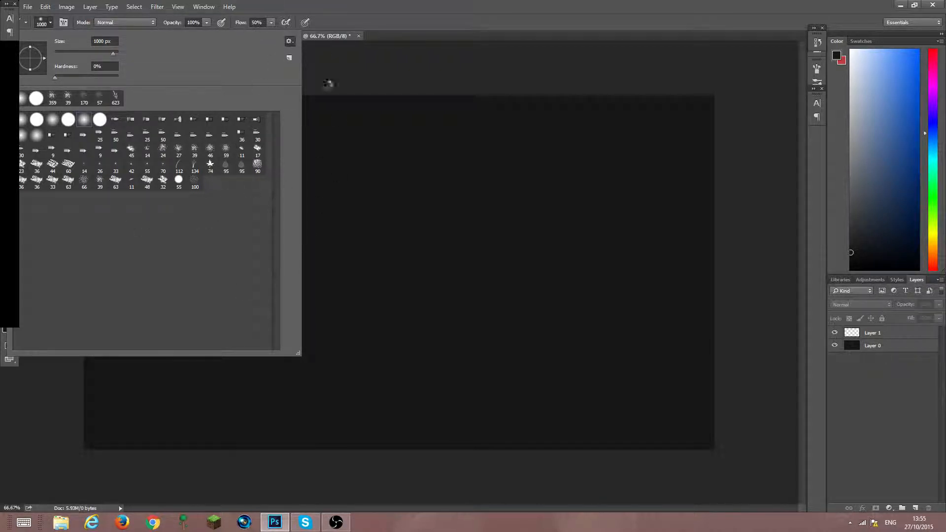
Choose the 800 px dripping paint-splatter brush near the end of the loaded brush presets
left_click(288, 41)
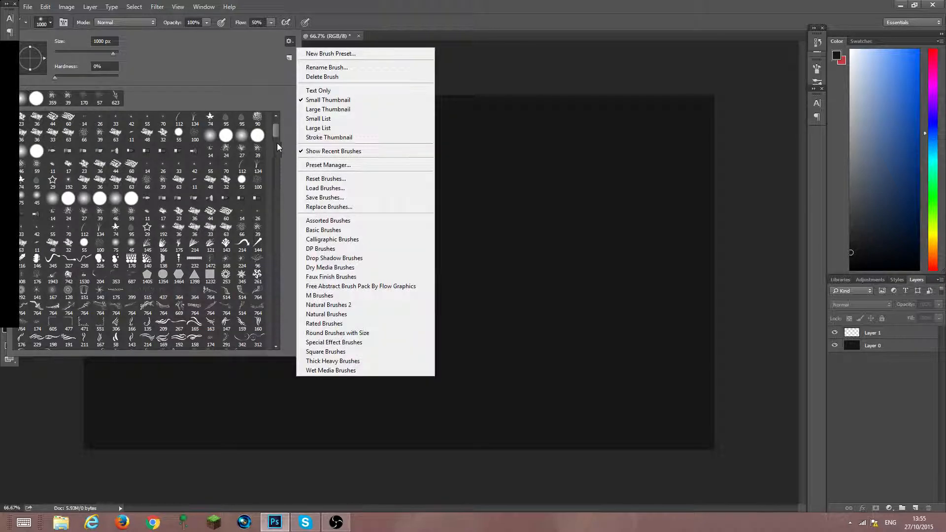
left_click(276, 129)
scroll(276, 129, "up", 1)
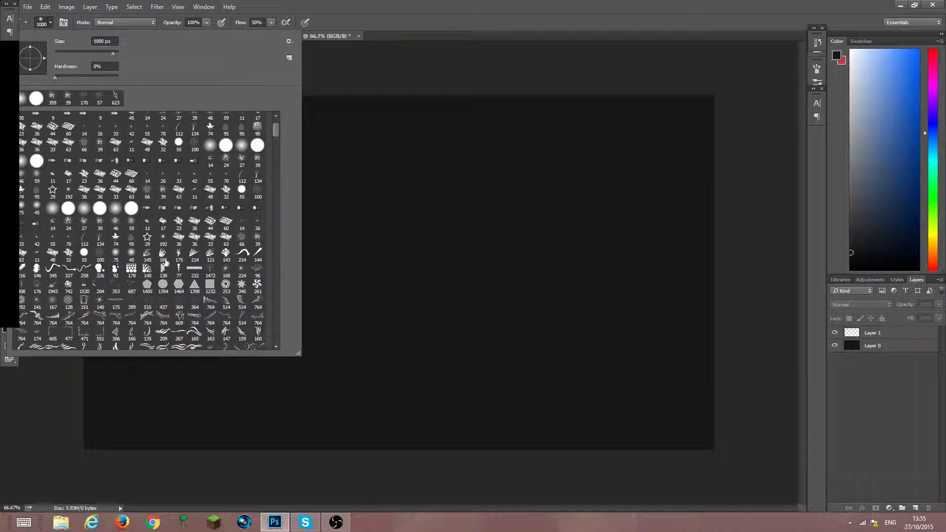
left_click(241, 239)
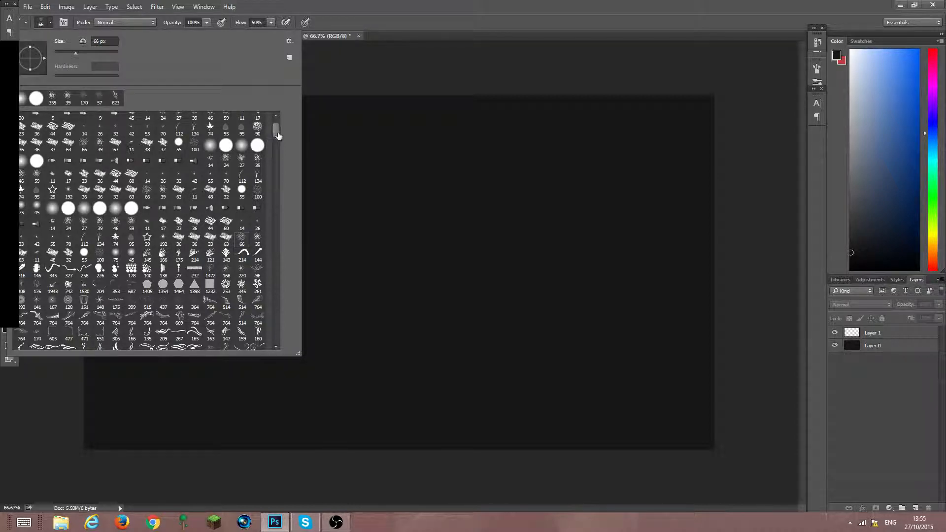
left_click_drag(277, 131, 277, 221)
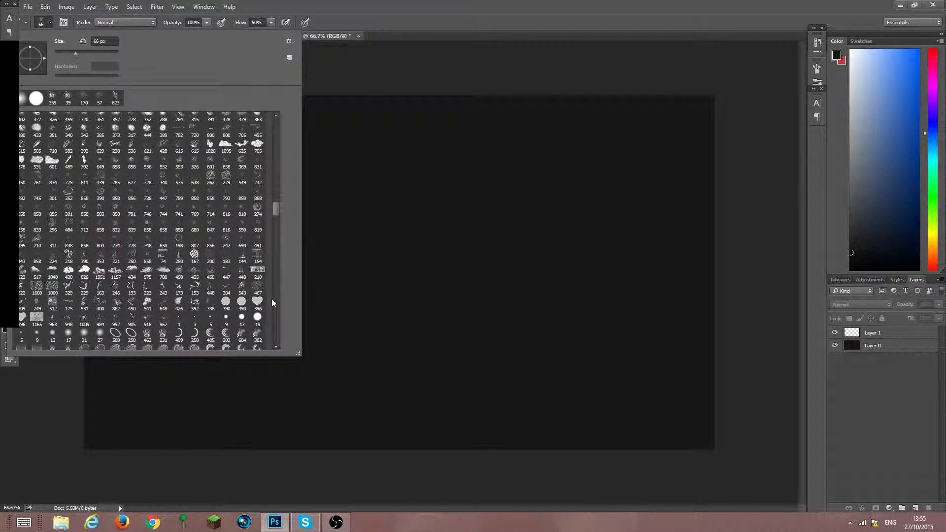
scroll(273, 320, "down", 10)
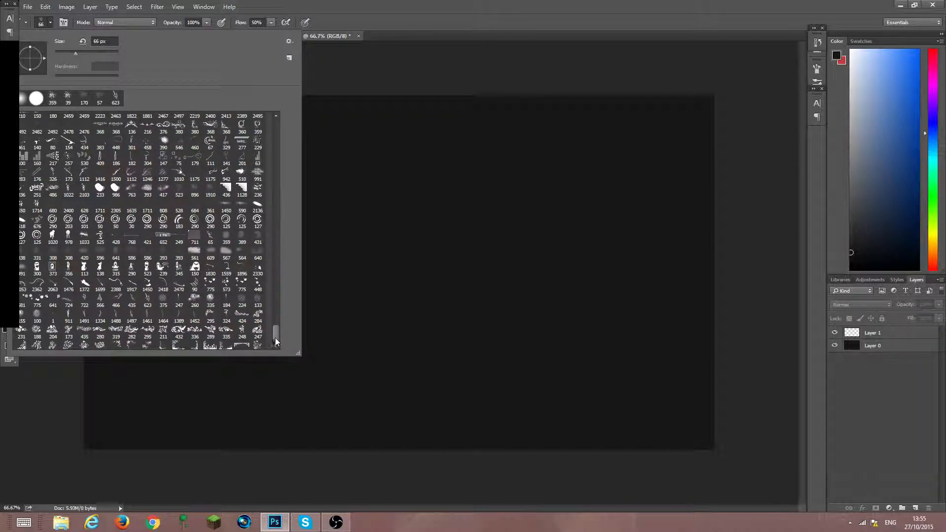
scroll(275, 340, "down", 5)
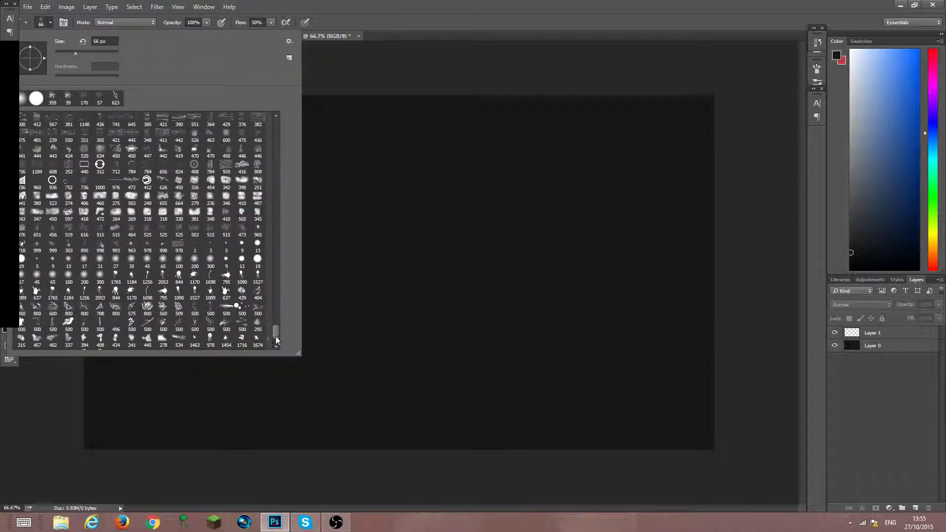
scroll(276, 340, "down", 1)
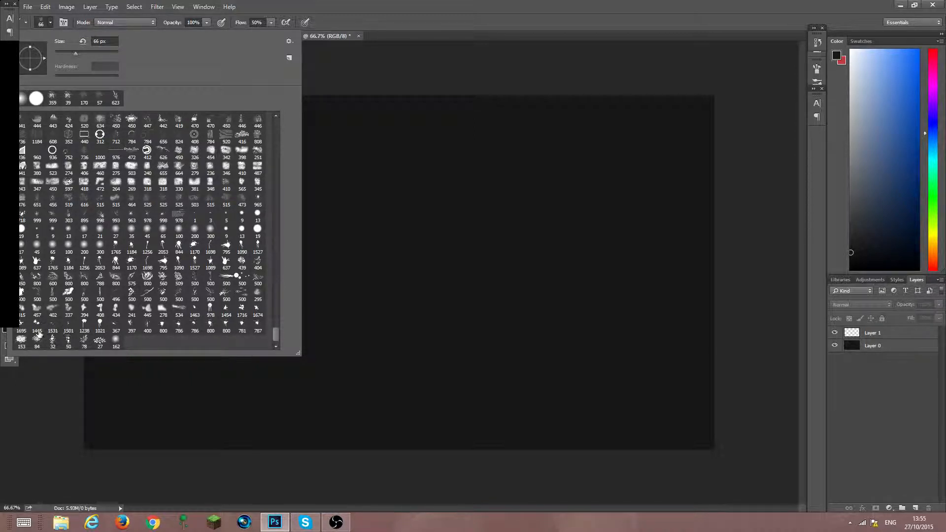
left_click(210, 323)
left_click(918, 335)
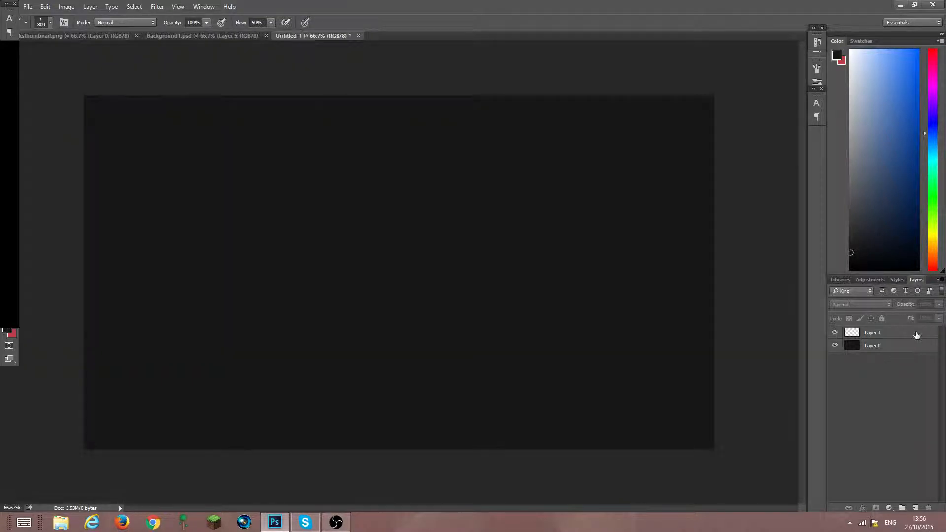
Make the empty layer active and set the foreground colour to pure black #000000
left_click(918, 335)
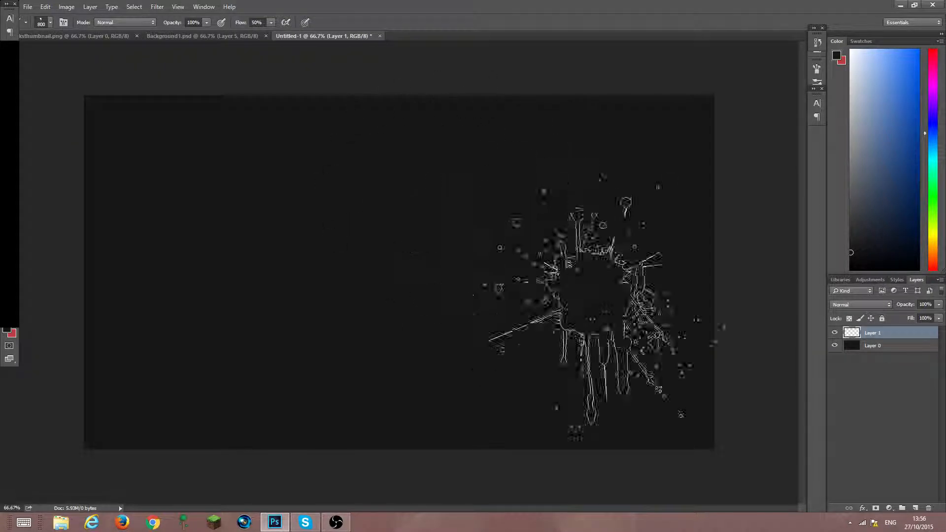
left_click(7, 330)
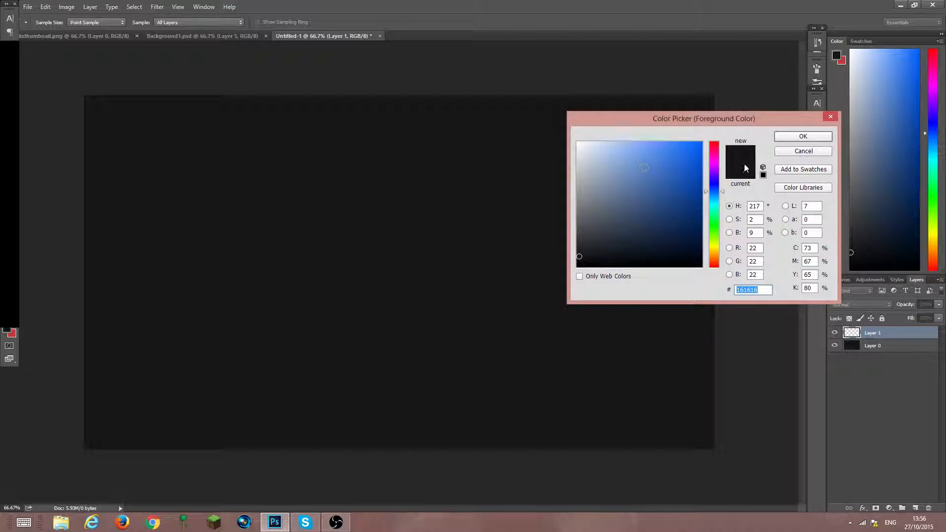
left_click_drag(596, 232, 683, 331)
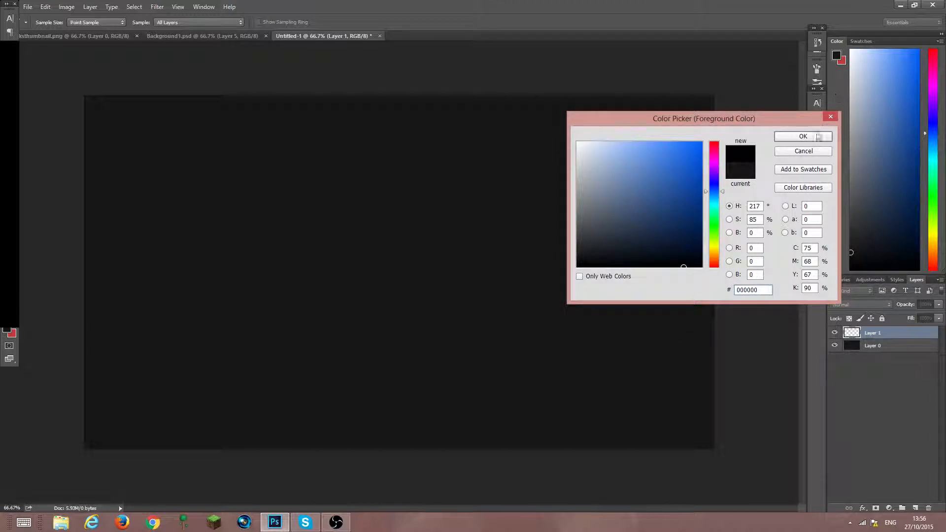
left_click(803, 136)
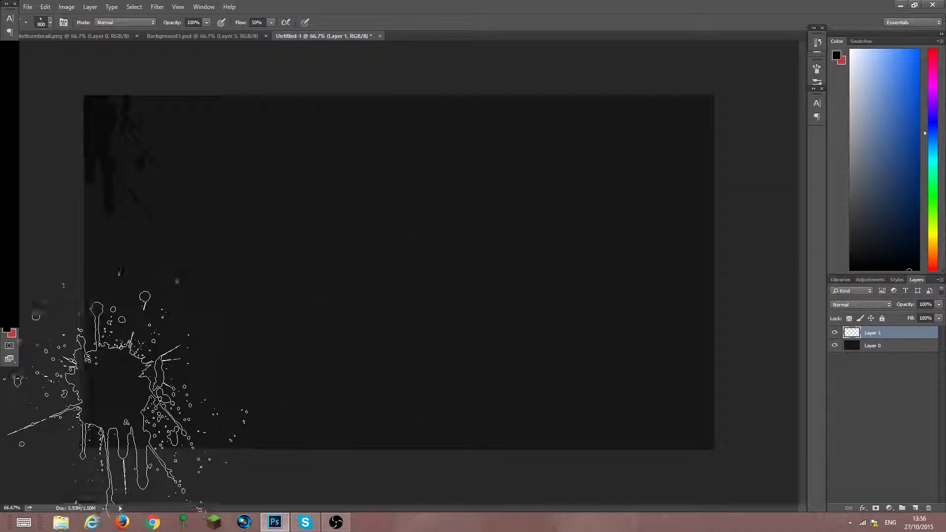
Stamp black paint splatters across the canvas on the empty layer, spreading them over the middle, edges and corners
left_click(279, 274)
left_click(434, 133)
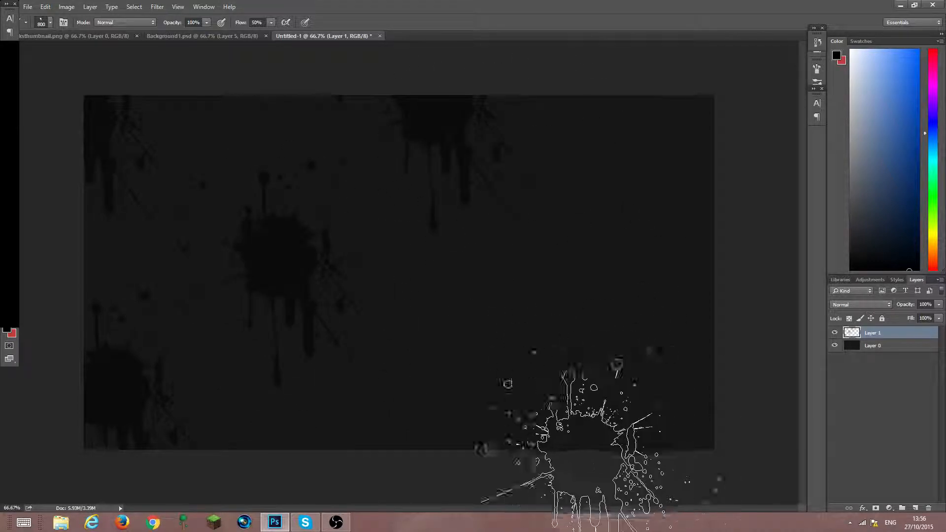
left_click(478, 423)
left_click(626, 241)
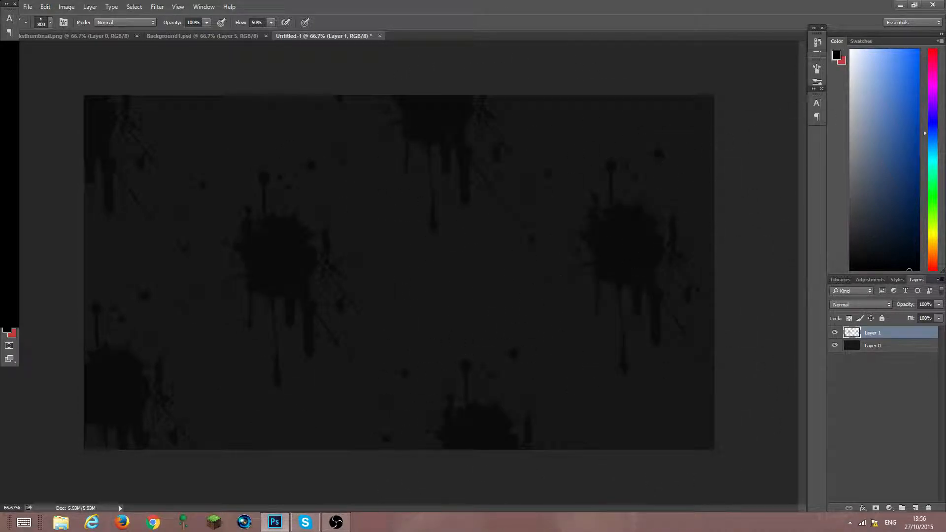
left_click(495, 315)
left_click(311, 470)
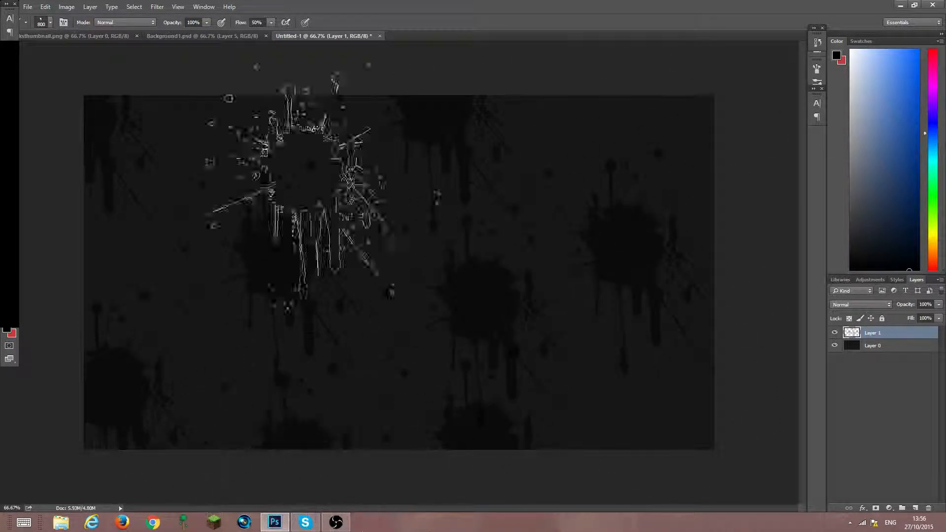
left_click(237, 81)
left_click(736, 457)
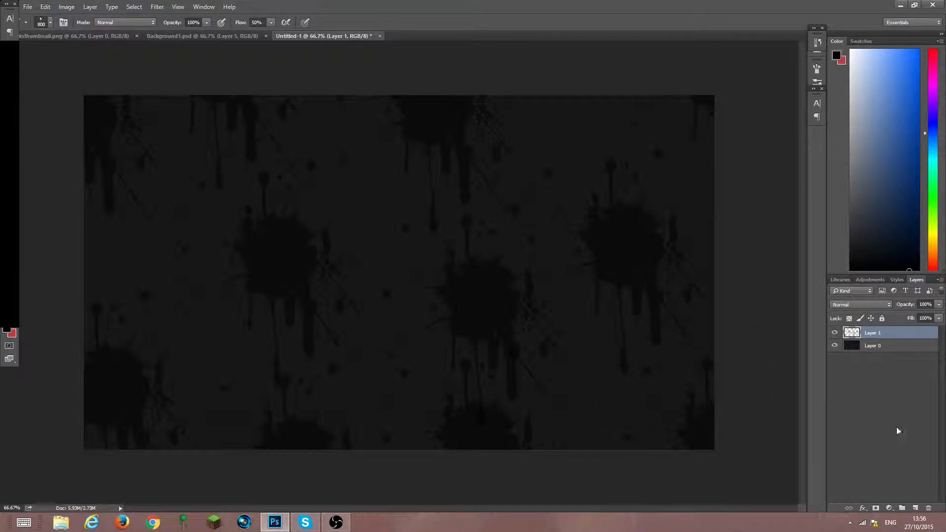
Lower the opacity of the black splatter layer to 48%
left_click(874, 304)
left_click(939, 305)
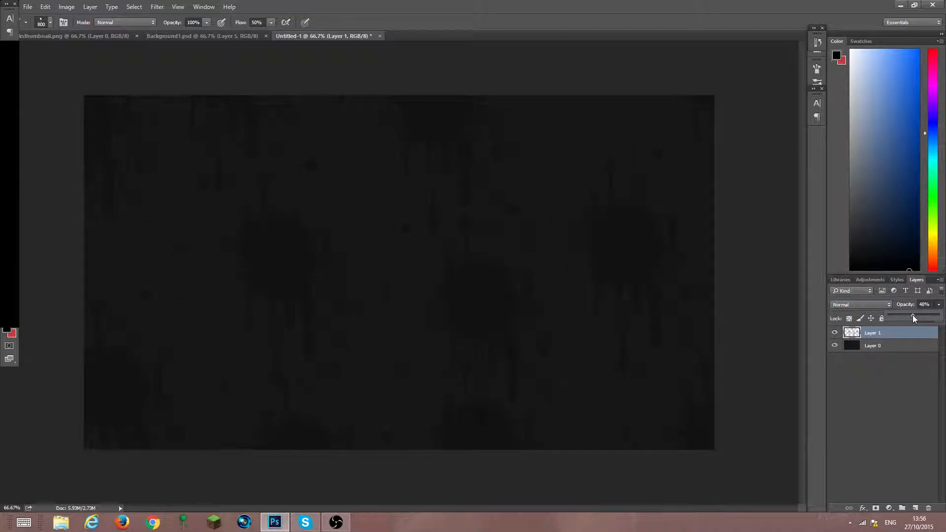
left_click(907, 375)
Set the Eraser to a soft round tip of 405 px with the hardness at its minimum
left_click(15, 194)
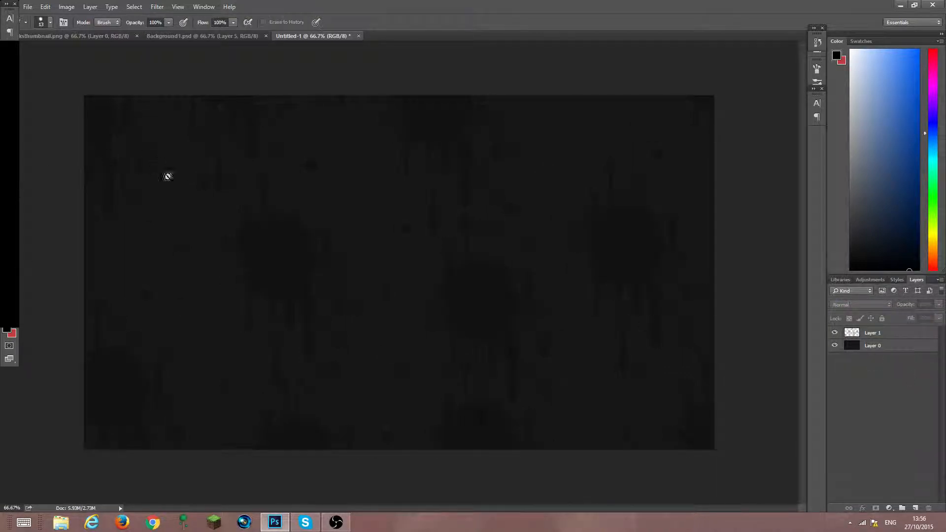
left_click(50, 24)
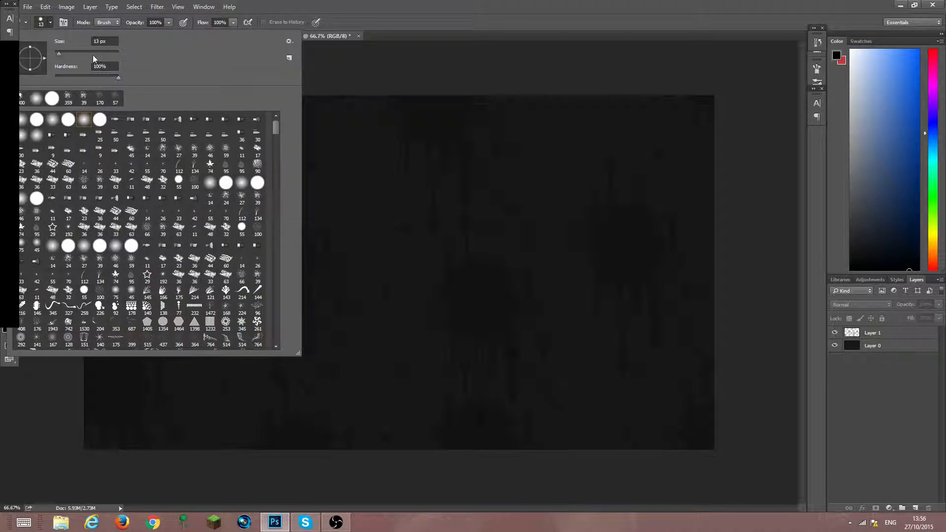
left_click(95, 57)
left_click_drag(109, 55, 110, 55)
left_click(362, 4)
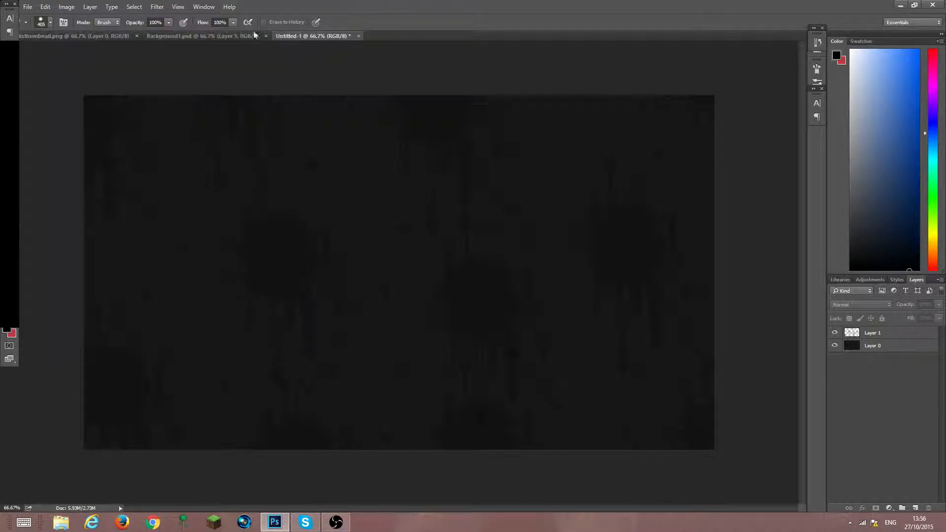
left_click(50, 22)
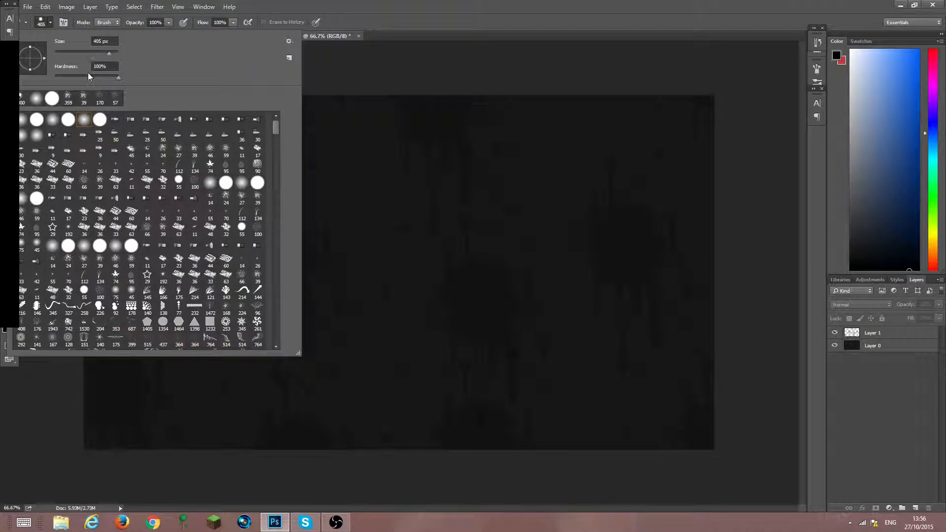
left_click_drag(72, 79, 42, 77)
left_click(506, 4)
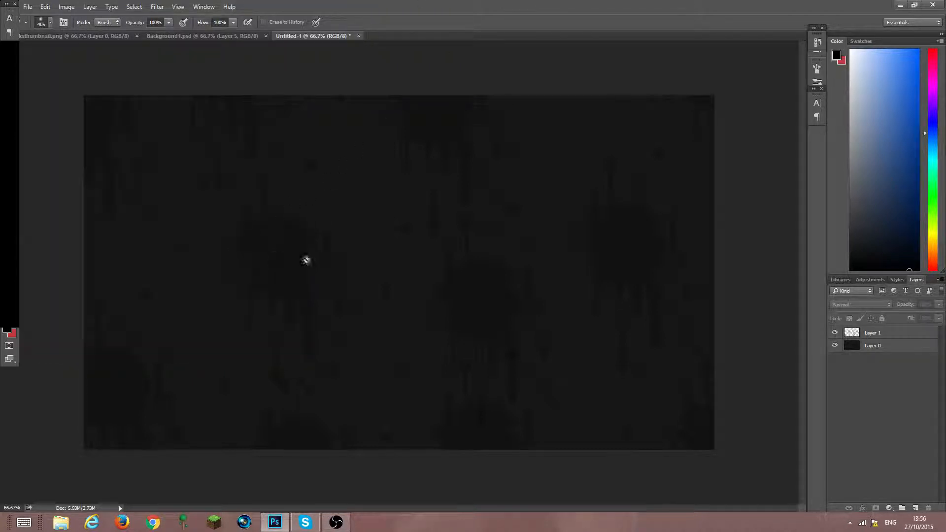
Make Layer 1 active and softly erase parts of its splatters across the canvas with the Eraser
left_click(891, 336)
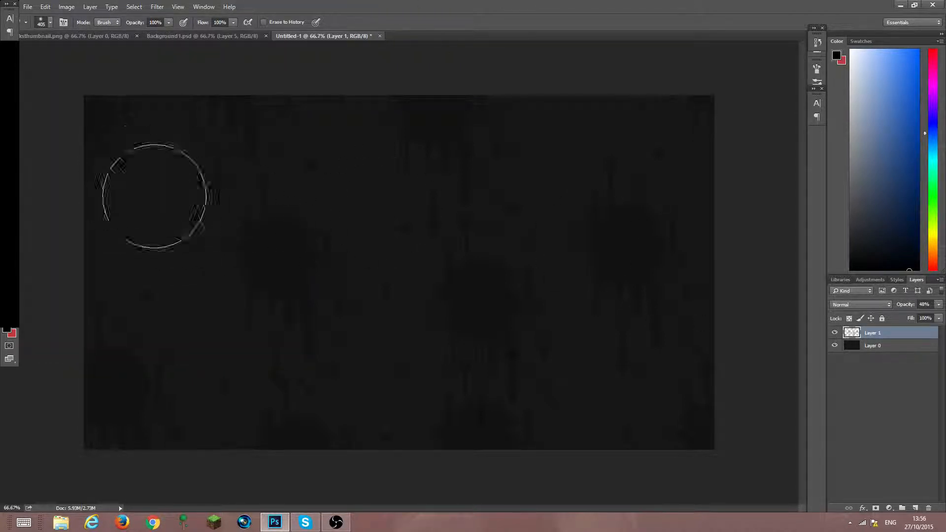
mouse_move(302, 304)
left_mouse_down()
mouse_move(139, 378)
mouse_move(293, 440)
mouse_move(512, 280)
mouse_move(483, 296)
mouse_move(472, 289)
mouse_move(500, 221)
mouse_move(423, 158)
mouse_move(534, 250)
mouse_move(468, 297)
mouse_move(544, 336)
mouse_move(694, 266)
mouse_move(666, 253)
mouse_move(580, 332)
mouse_move(512, 436)
mouse_move(550, 408)
mouse_move(630, 183)
mouse_move(576, 263)
mouse_move(561, 212)
mouse_move(601, 287)
mouse_move(645, 439)
mouse_move(724, 427)
mouse_move(656, 267)
mouse_move(558, 95)
mouse_move(407, 149)
mouse_move(271, 228)
mouse_move(146, 110)
mouse_move(218, 177)
mouse_move(145, 164)
mouse_move(483, 248)
left_mouse_up()
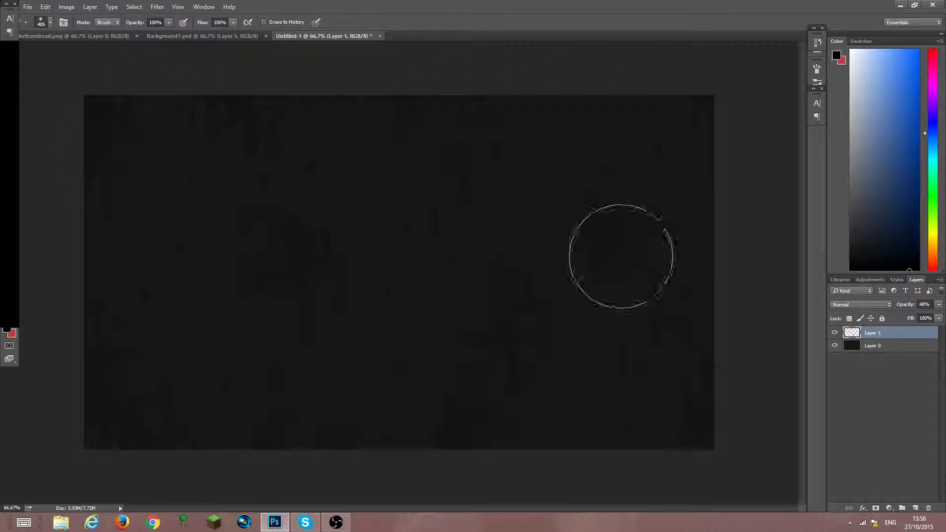
Add a new layer on top and choose the 787 px dripping splatter brush for the Brush tool
left_click(916, 508)
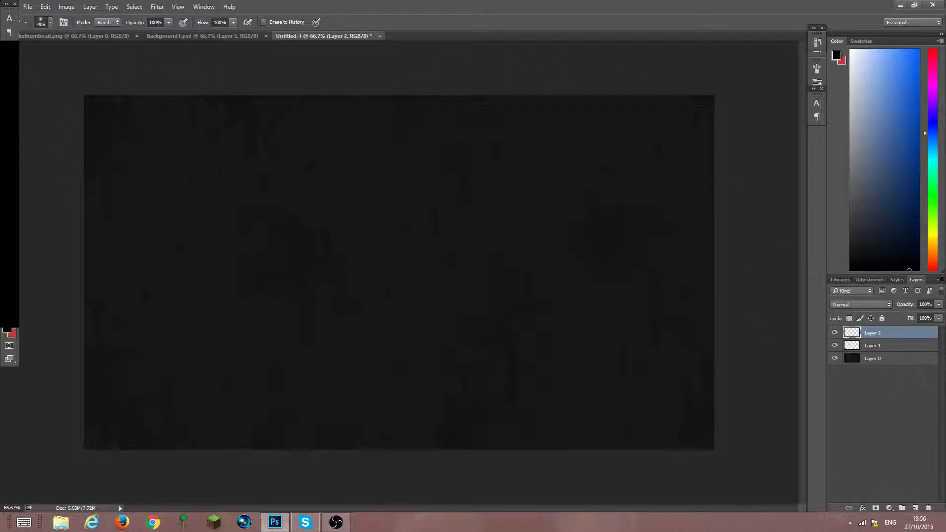
key("b")
left_click(50, 23)
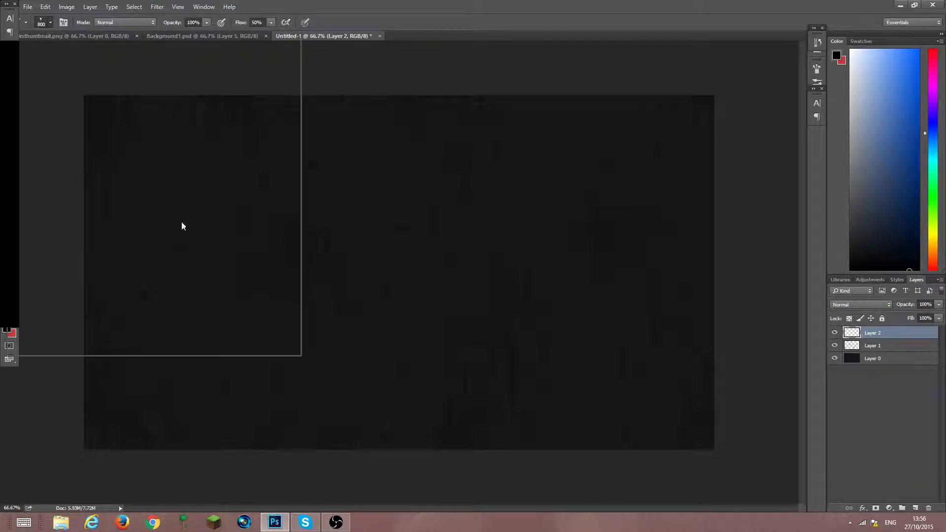
left_click(226, 339)
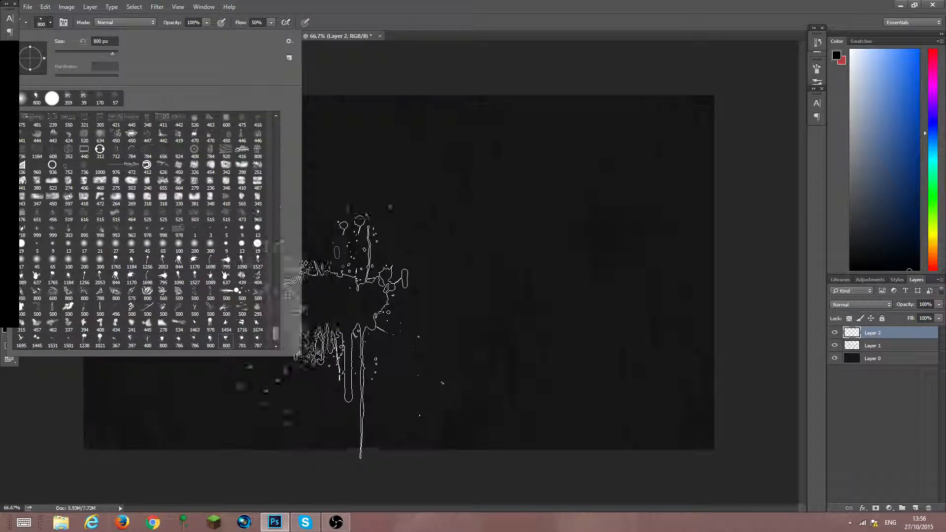
left_click(257, 339)
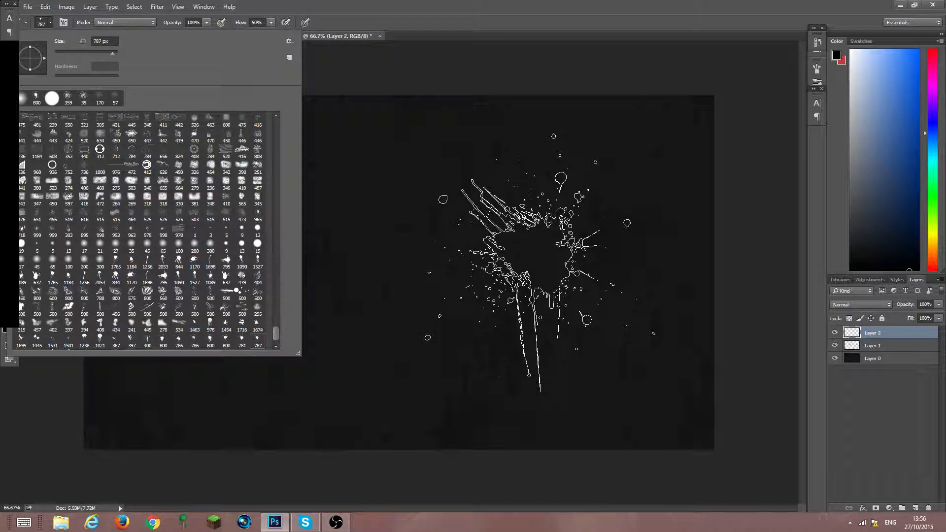
left_click(538, 81)
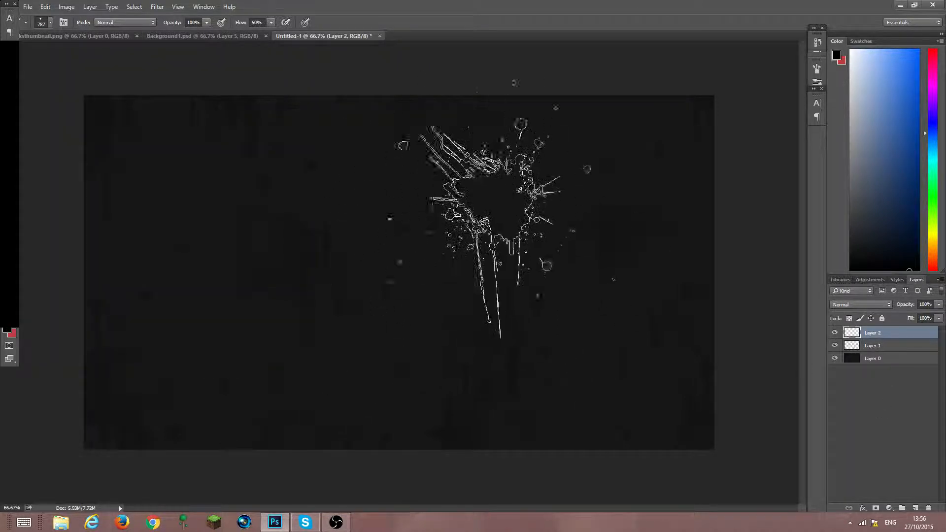
Stamp black 787 px splatters over Layer 2, spreading them across the middle, edges and corners of the canvas
left_click(660, 143)
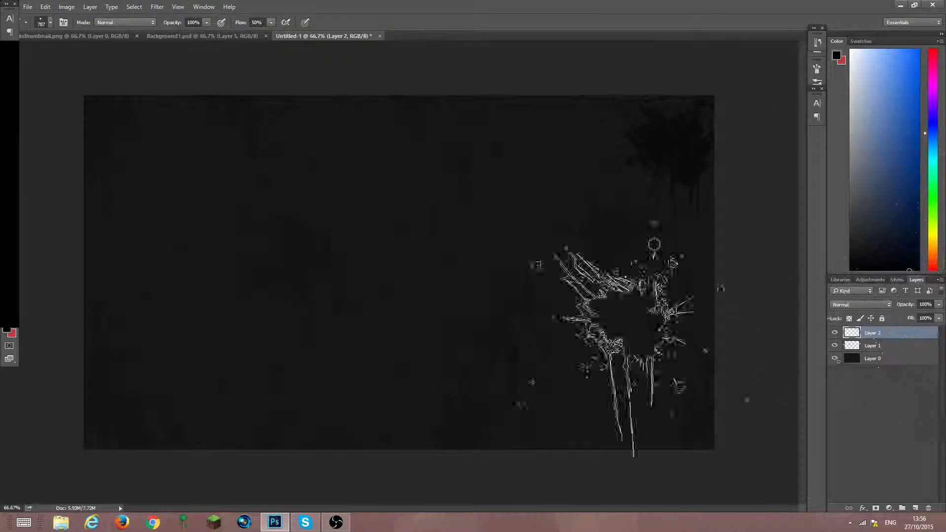
left_click(667, 330)
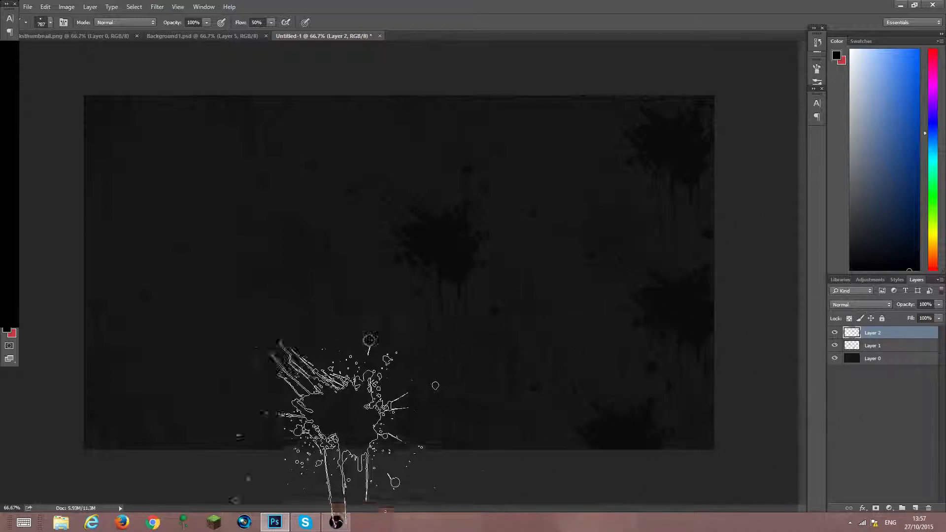
left_click(244, 177)
left_click(509, 118)
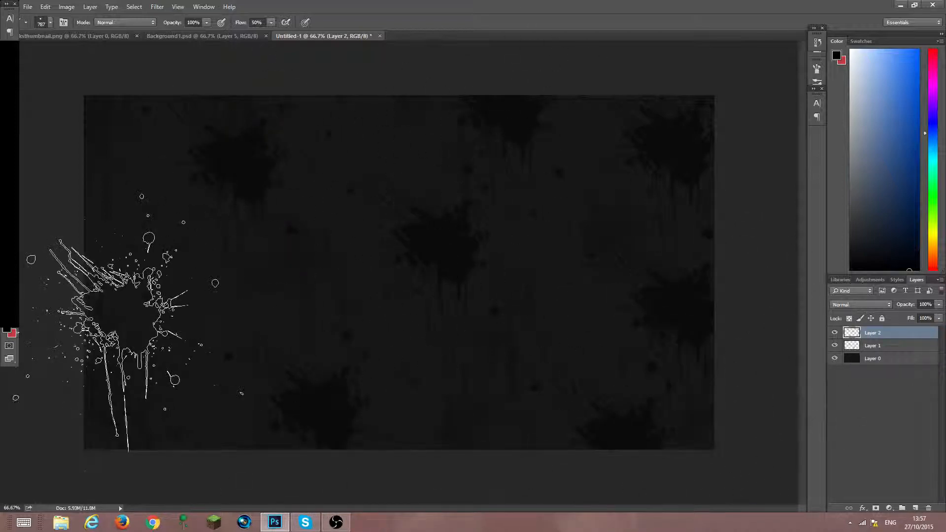
left_click(129, 323)
left_click(261, 281)
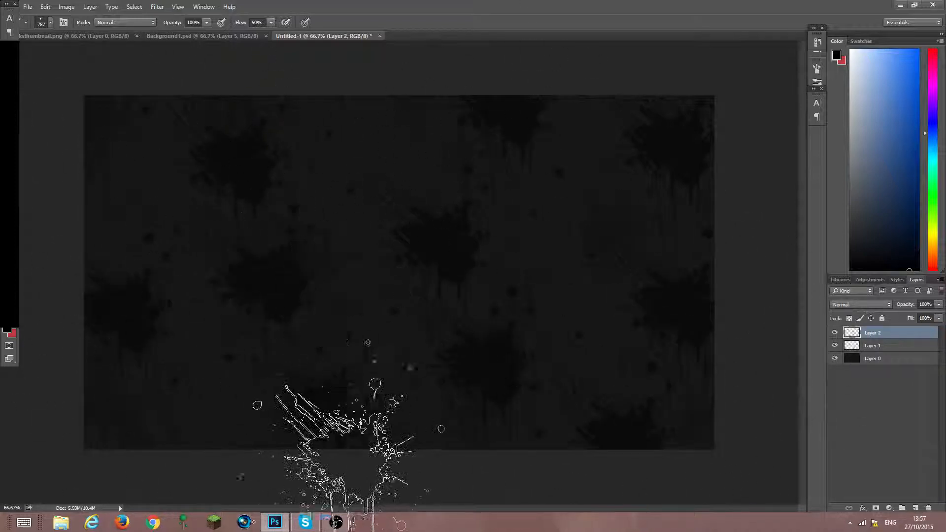
left_click(99, 470)
left_click(81, 128)
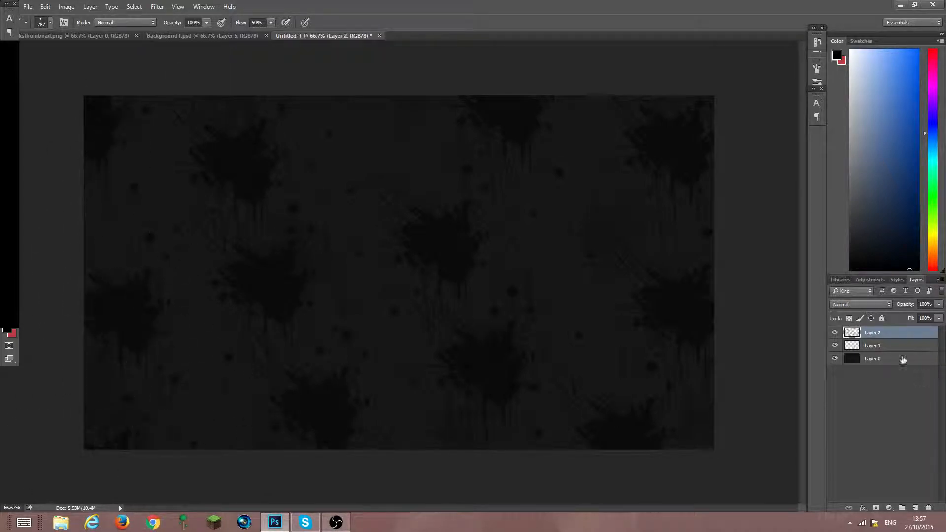
left_click(565, 151)
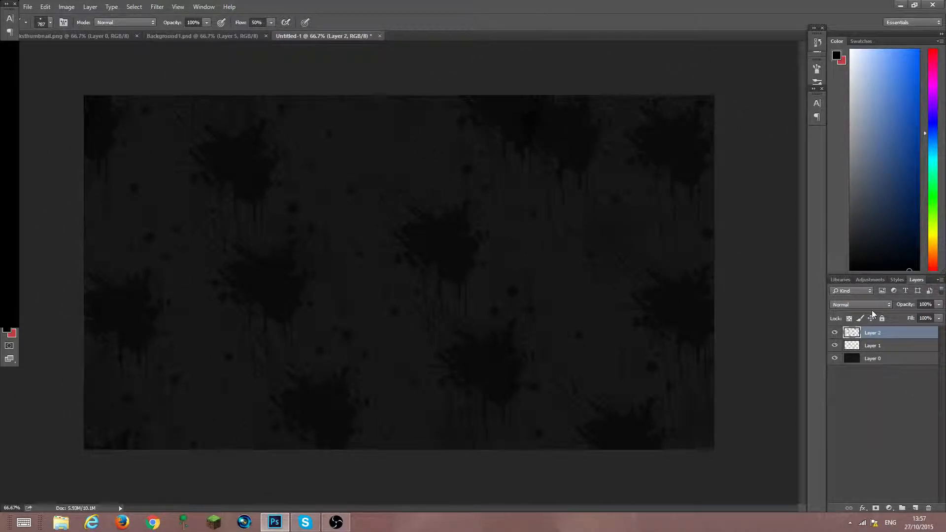
Lower Layer 2's opacity to 50% and softly erase parts of its splatters with the Eraser
left_click(914, 318)
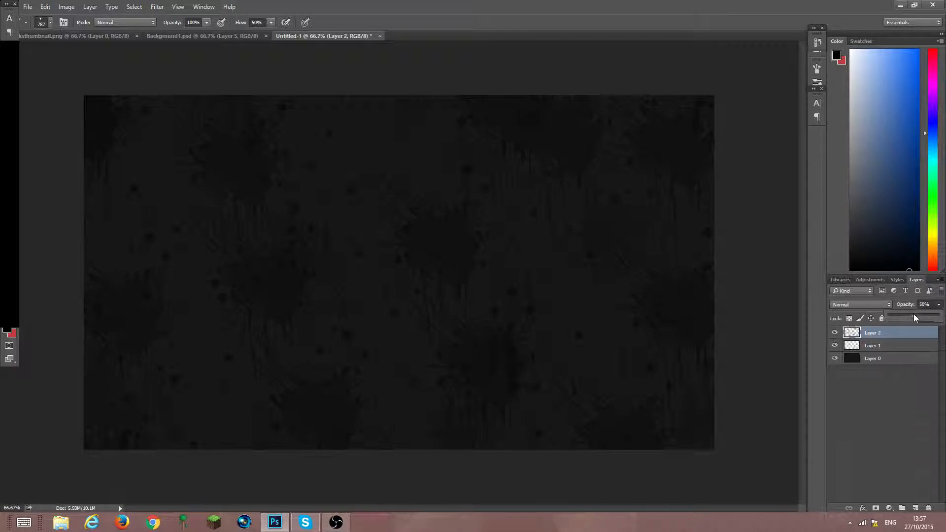
key("e")
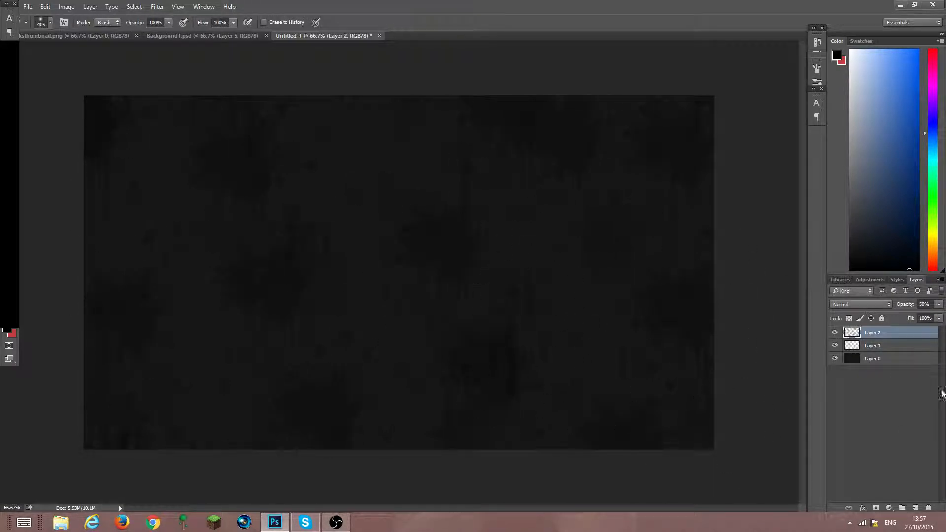
key("ctrl+t")
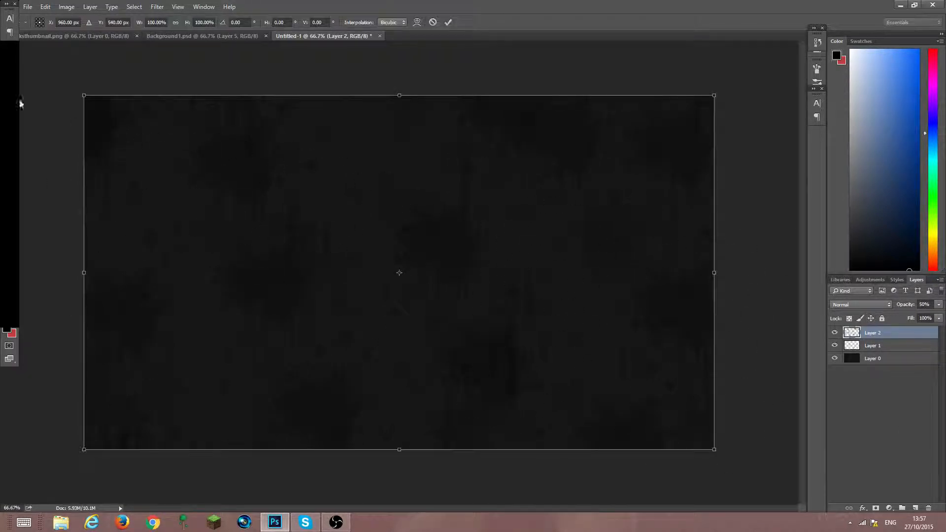
key("Return")
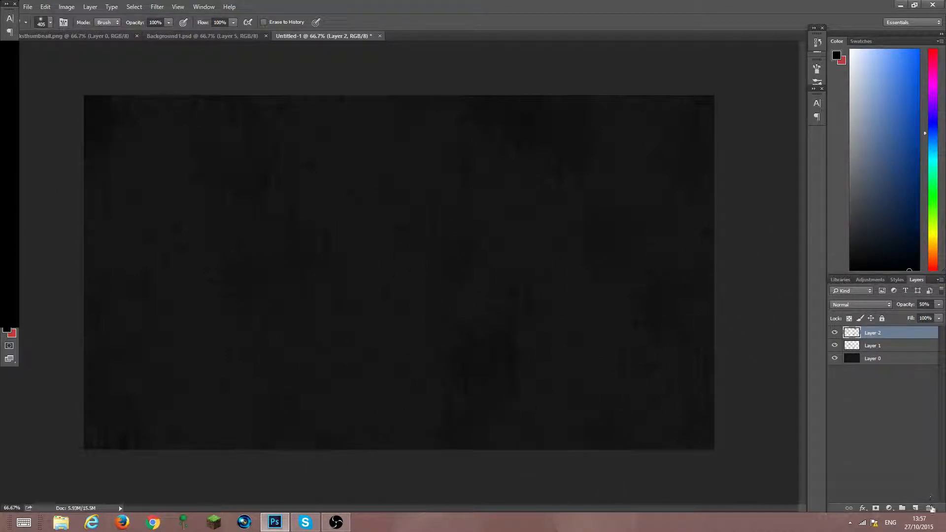
Add another new layer on top and choose the 1170 px splatter brush for the Brush tool
left_click(916, 508)
left_click(10, 142)
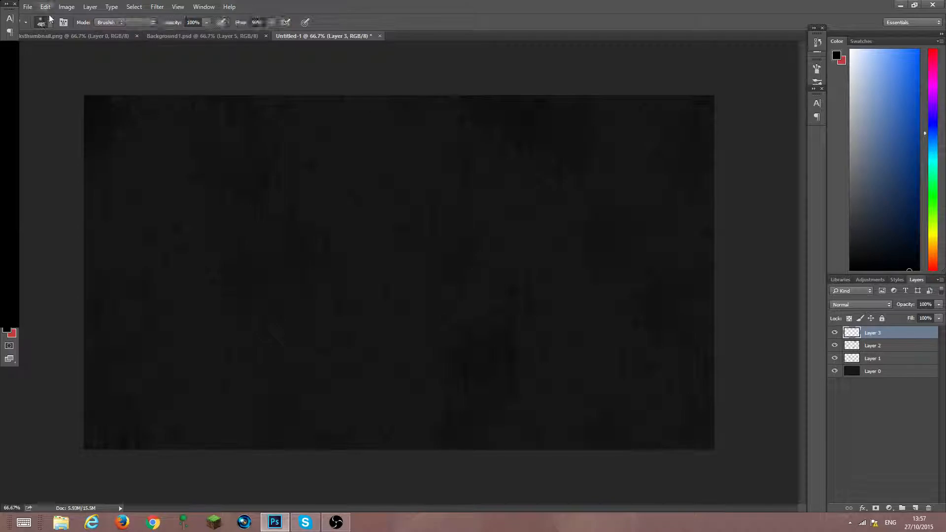
left_click(48, 21)
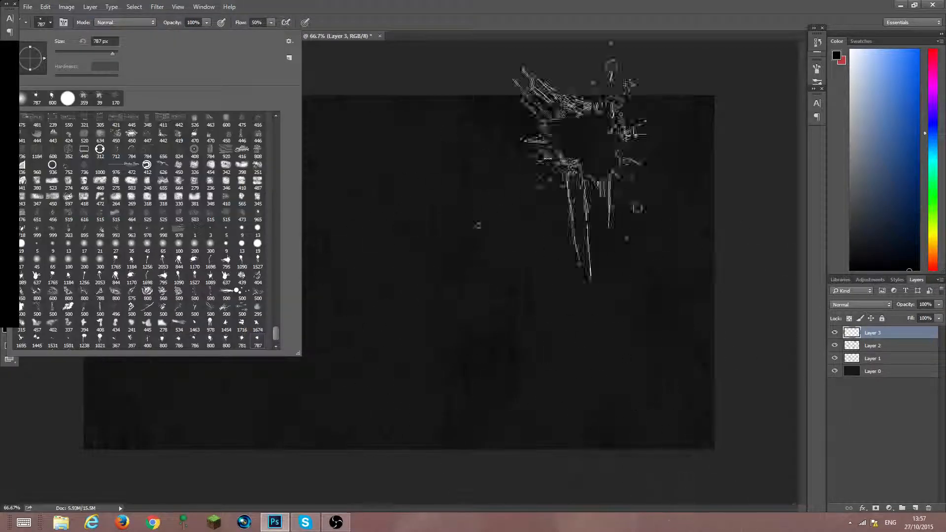
scroll(203, 220, "down", 1)
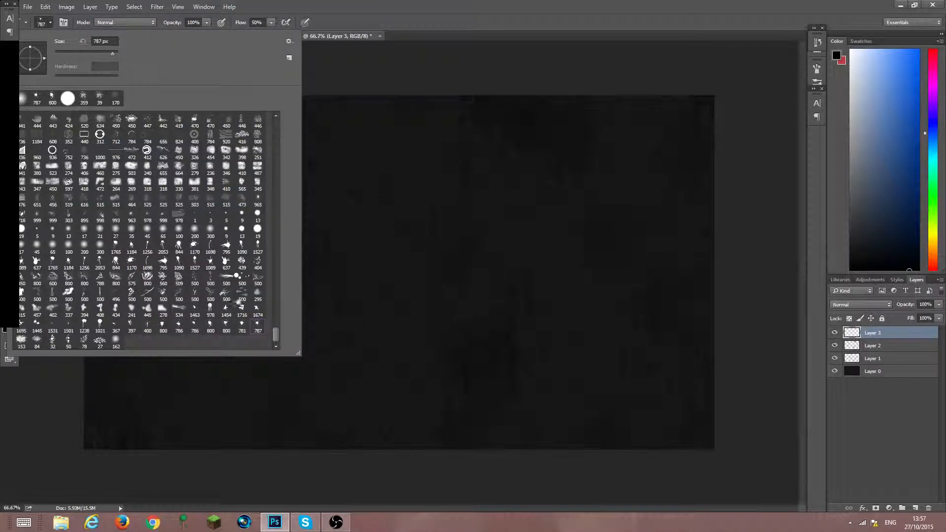
left_click(52, 341)
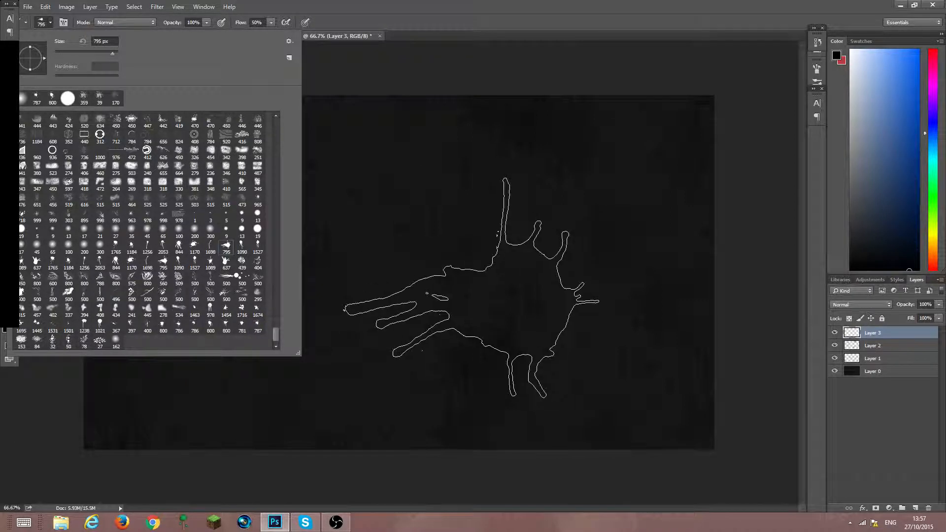
left_click(179, 245)
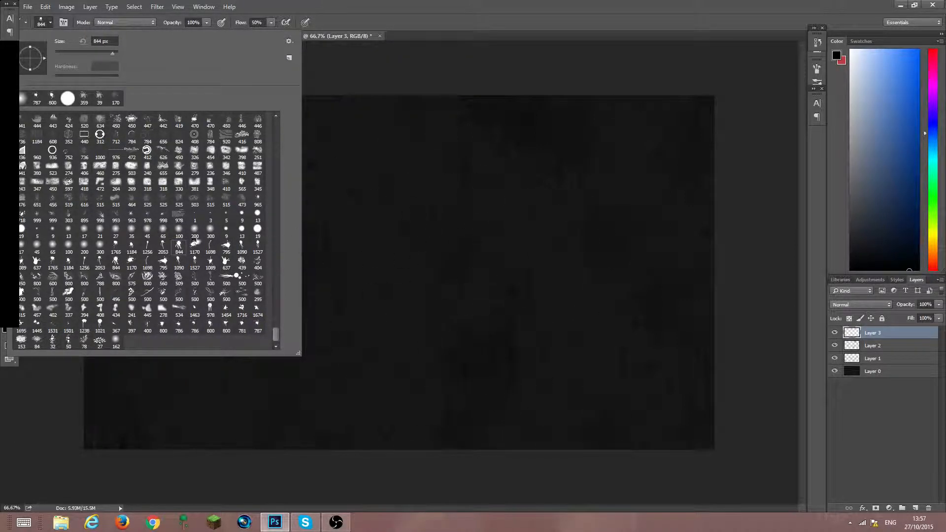
left_click(194, 249)
left_click(574, 4)
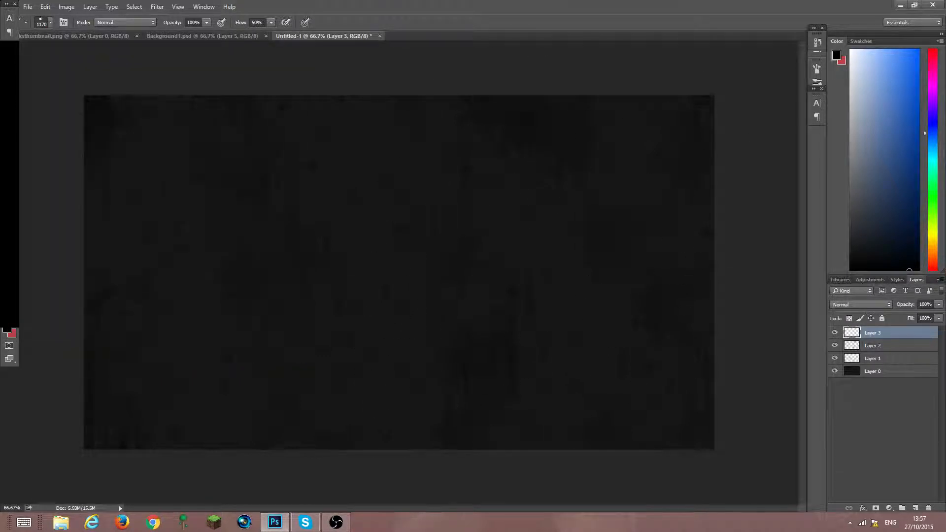
Stamp large black 1170 px splatters around the canvas on Layer 3 and lower the layer's opacity to 42%
left_click(401, 375)
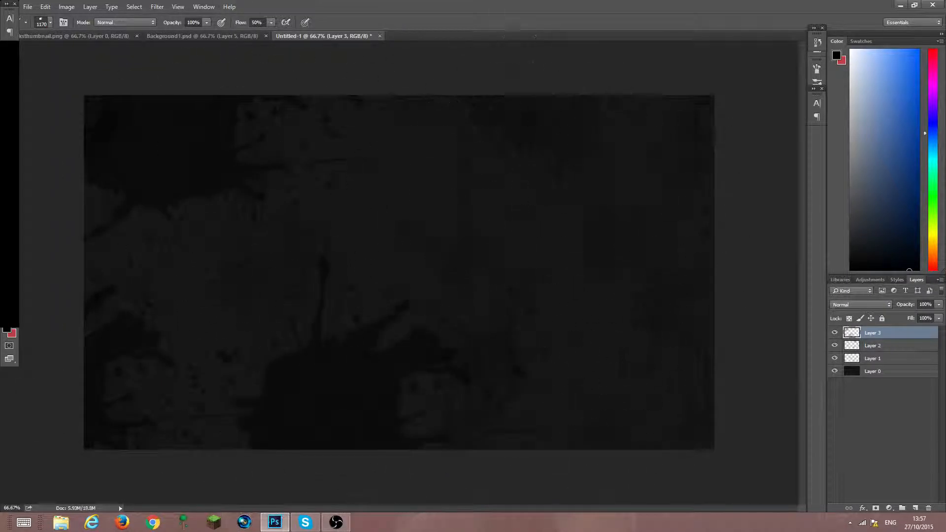
left_click(473, 158)
left_click(679, 335)
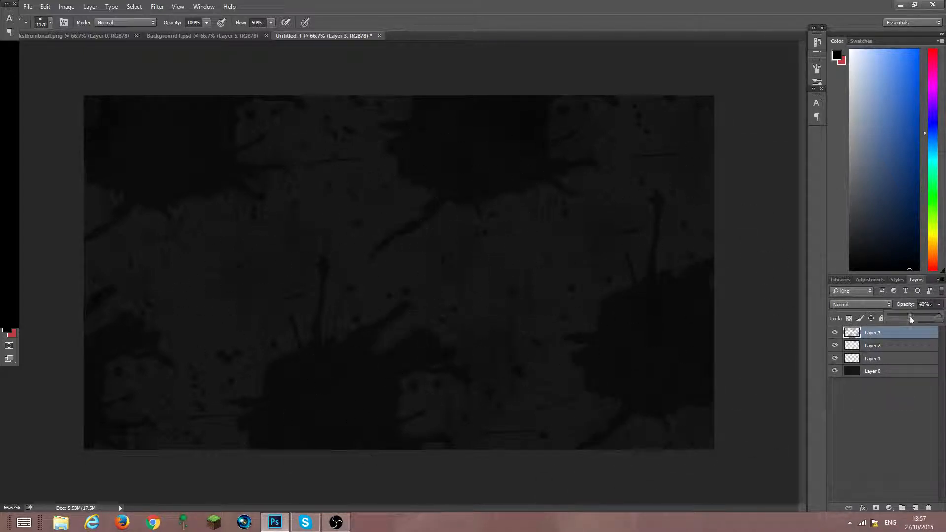
Softly erase parts of the large splatters on Layer 3 with the Eraser
key("e")
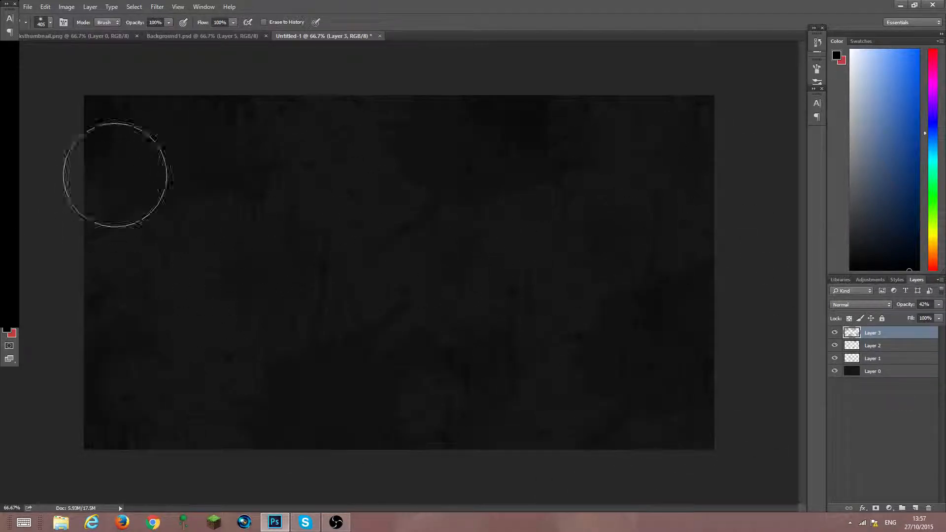
mouse_move(362, 400)
left_mouse_down()
mouse_move(414, 390)
mouse_move(187, 287)
mouse_move(388, 405)
mouse_move(459, 176)
mouse_move(544, 339)
mouse_move(741, 476)
mouse_move(674, 354)
mouse_move(563, 317)
mouse_move(742, 312)
mouse_move(554, 250)
mouse_move(501, 70)
mouse_move(454, 323)
mouse_move(665, 247)
left_mouse_up()
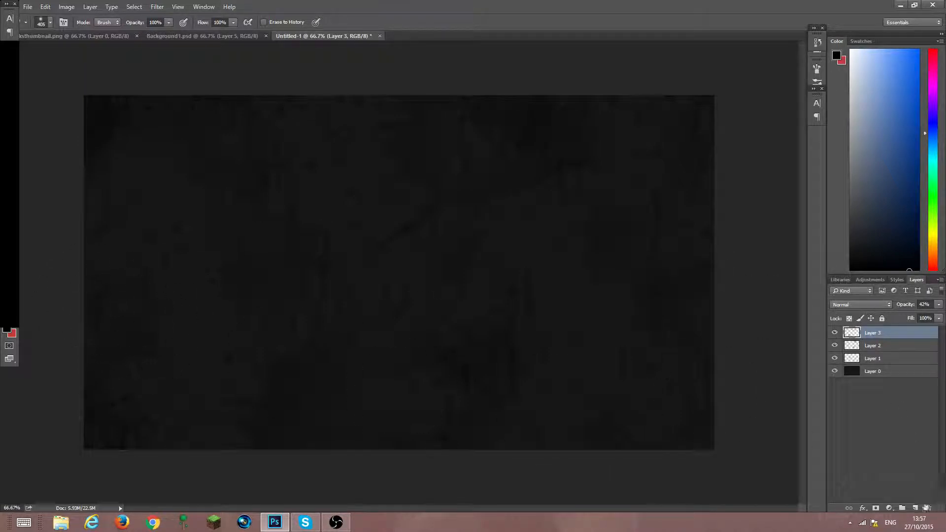
Add another new layer on top and choose the 500 px splatter brush for the Brush tool
left_click(915, 508)
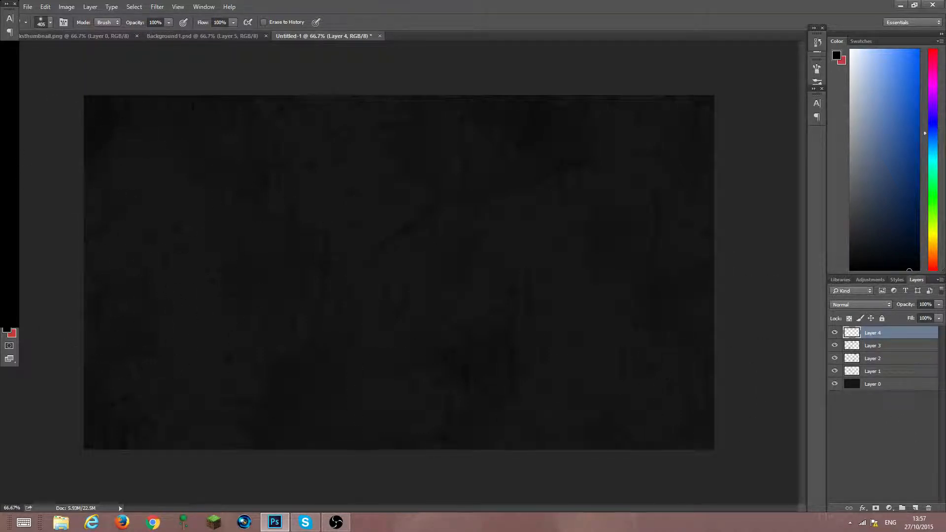
key("b")
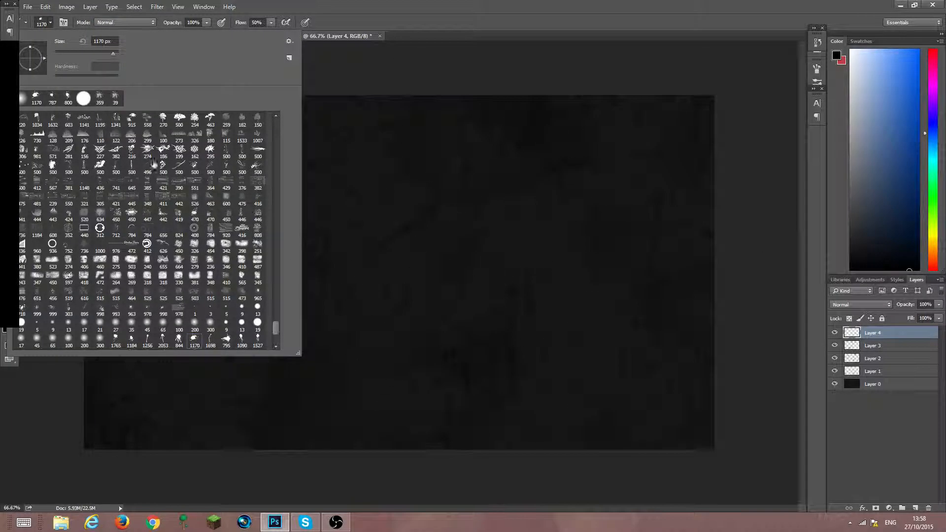
left_click(195, 170)
key("Return")
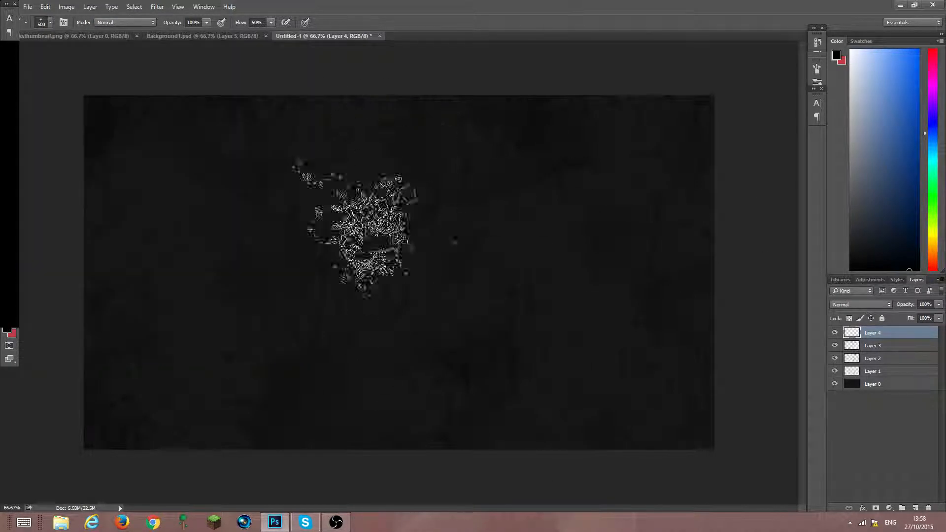
Stamp black 500 px splatters around the canvas on Layer 4 and lower the layer's opacity to 44%
left_click(119, 419)
left_click(109, 255)
left_click(240, 343)
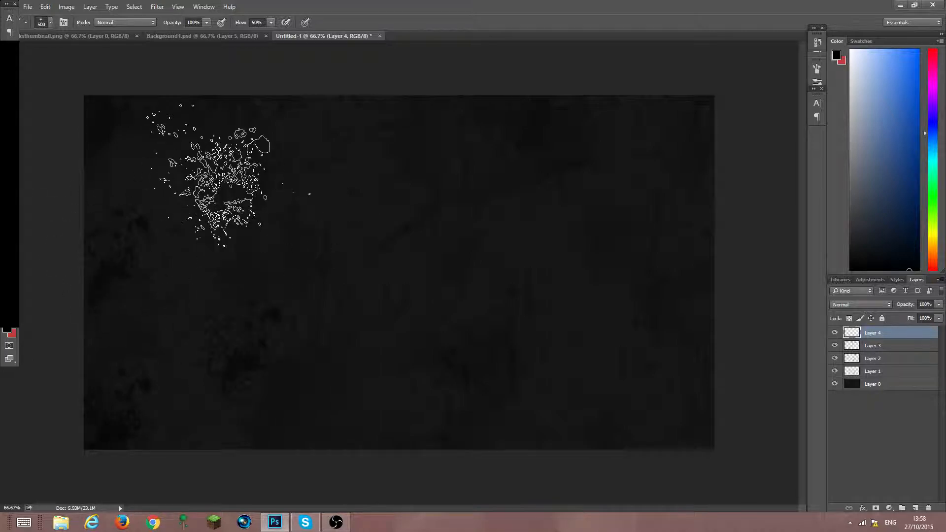
left_click(203, 150)
left_click(388, 228)
left_click(455, 124)
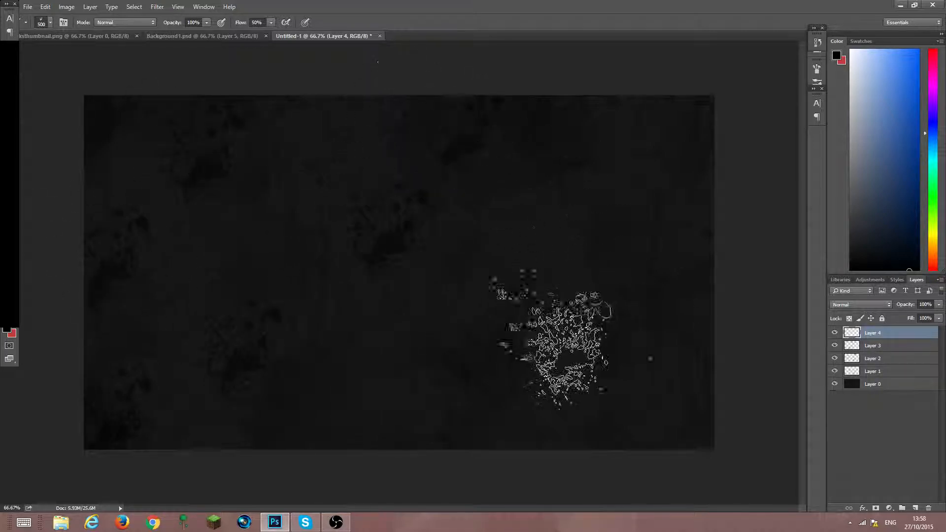
left_click(466, 374)
left_click(384, 416)
left_click(657, 257)
left_click(645, 421)
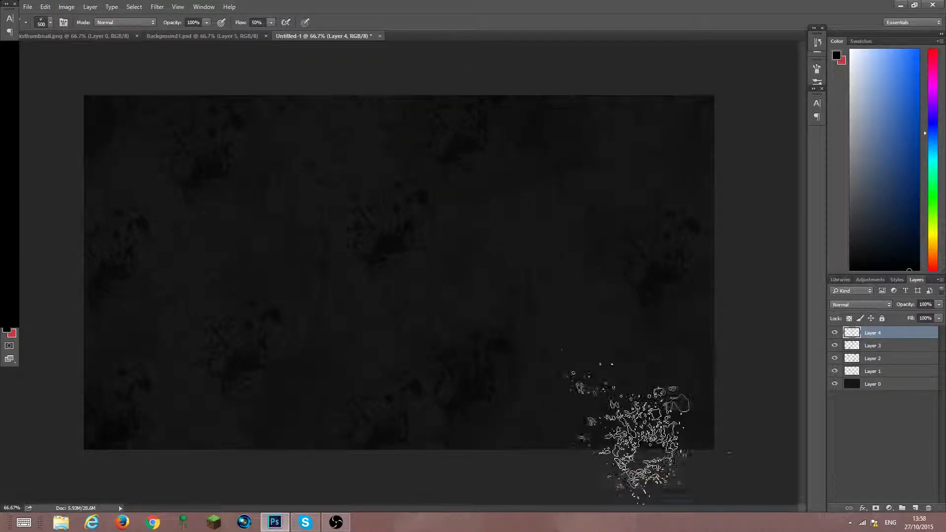
left_click(563, 197)
left_click(685, 128)
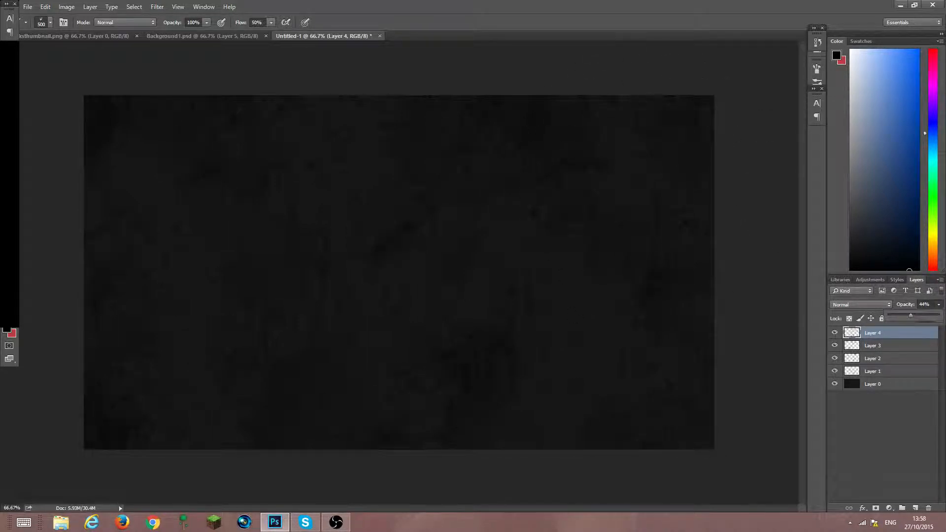
Softly erase parts of the splatters on Layer 4, Layer 2 and Layer 3 with the Eraser
key("e")
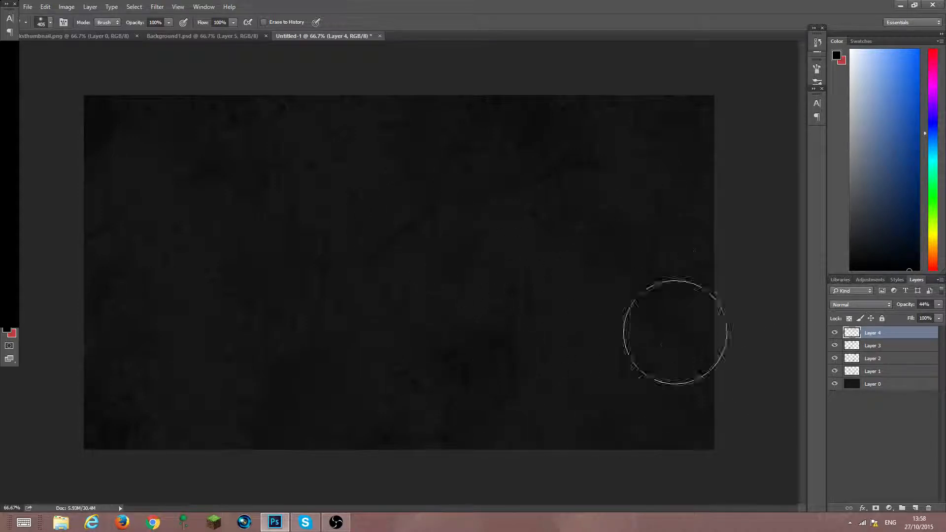
left_click(902, 361)
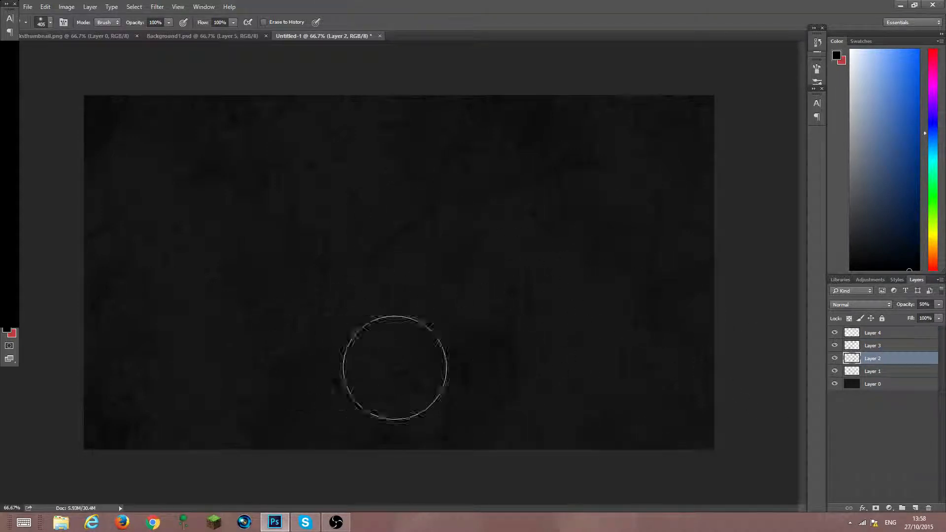
left_click(893, 347)
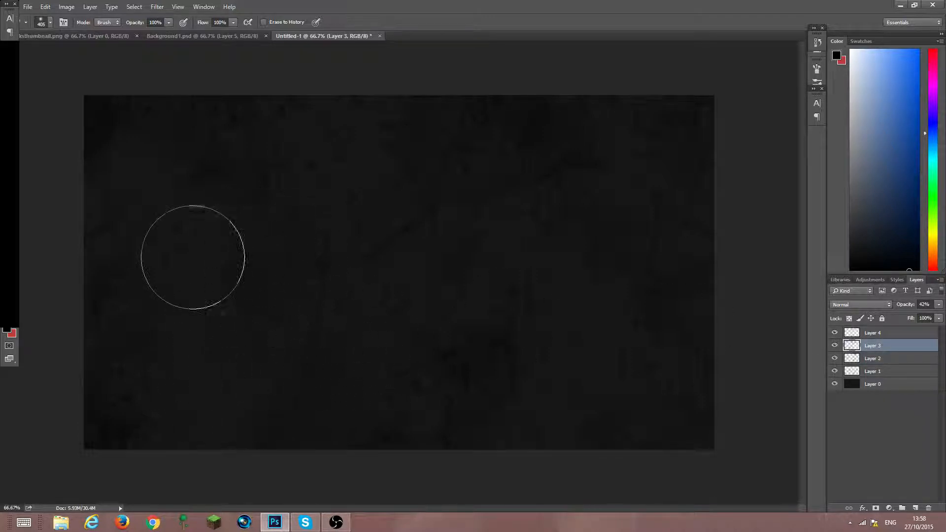
left_click(887, 447)
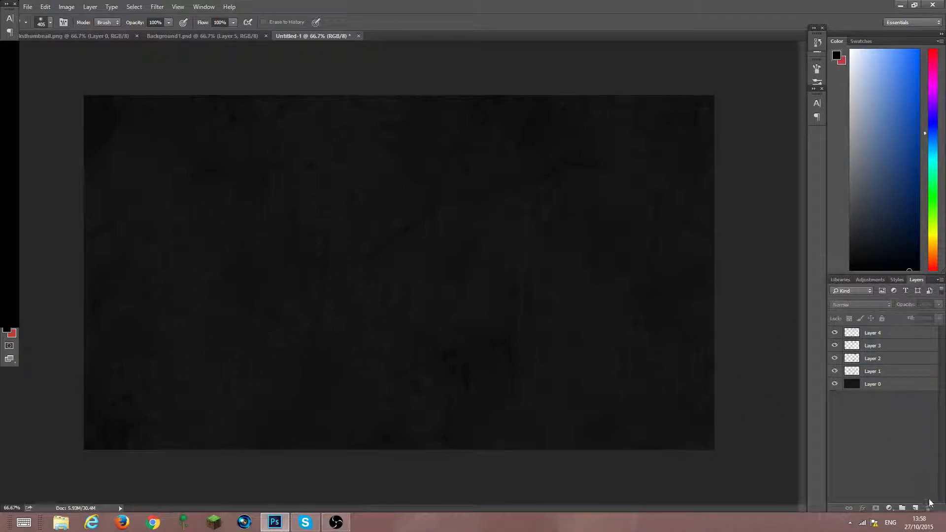
Add a new layer above Layer 4 and choose the 359 px splatter brush for the Brush tool
left_click(916, 509)
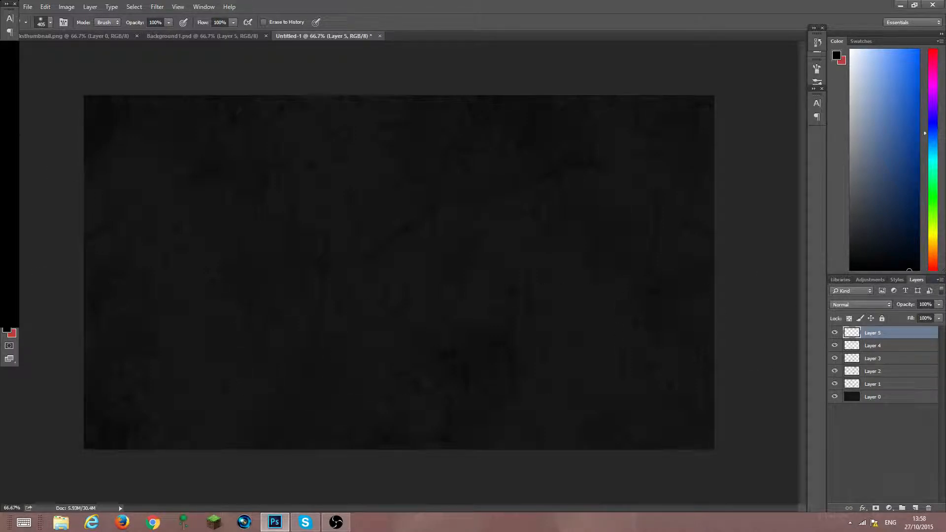
key("b")
right_click(220, 182)
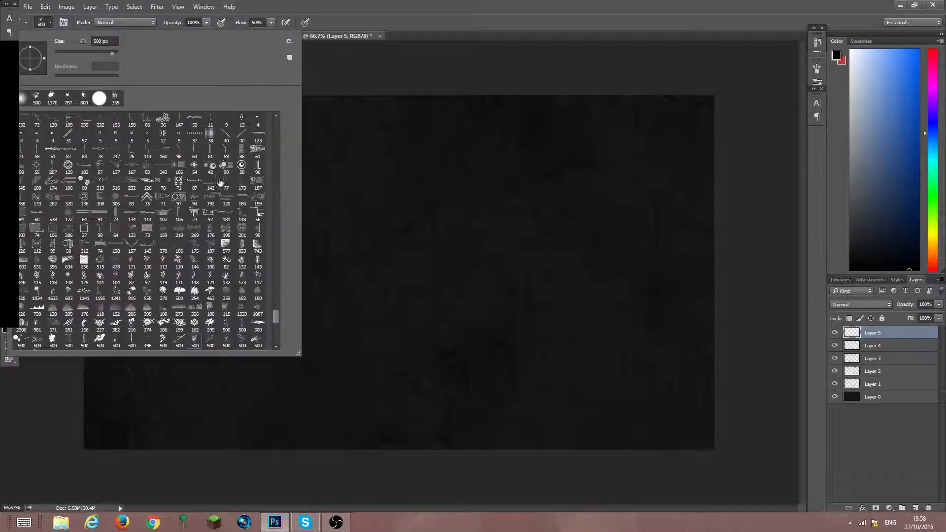
left_click(116, 98)
left_click(589, 3)
Stamp black 359 px splatters around the canvas on Layer 5 and lower the layer's opacity to 53%
left_click(109, 418)
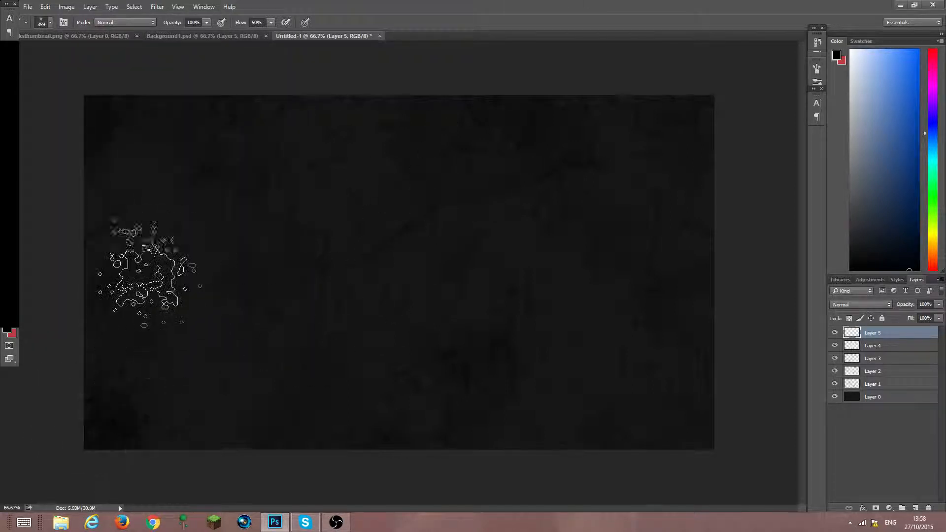
left_click(142, 276)
left_click(244, 370)
left_click(176, 154)
left_click(335, 262)
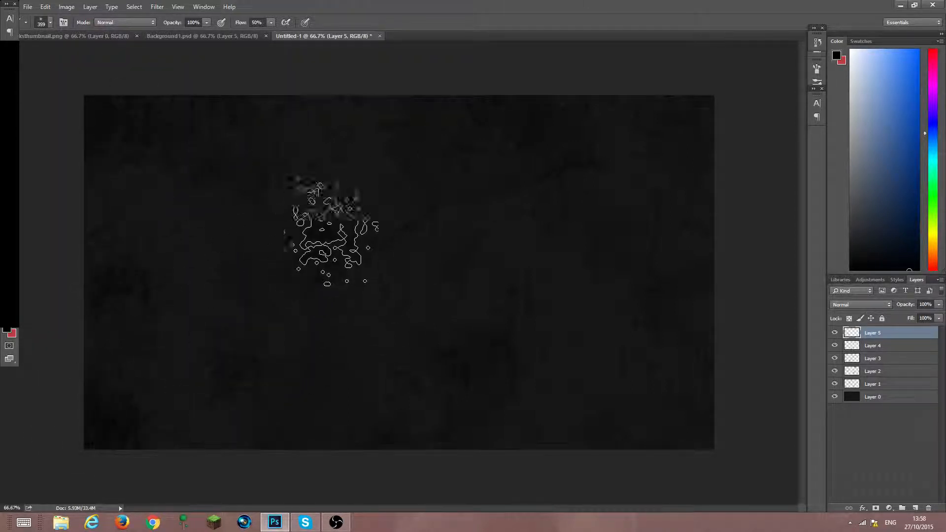
left_click(396, 149)
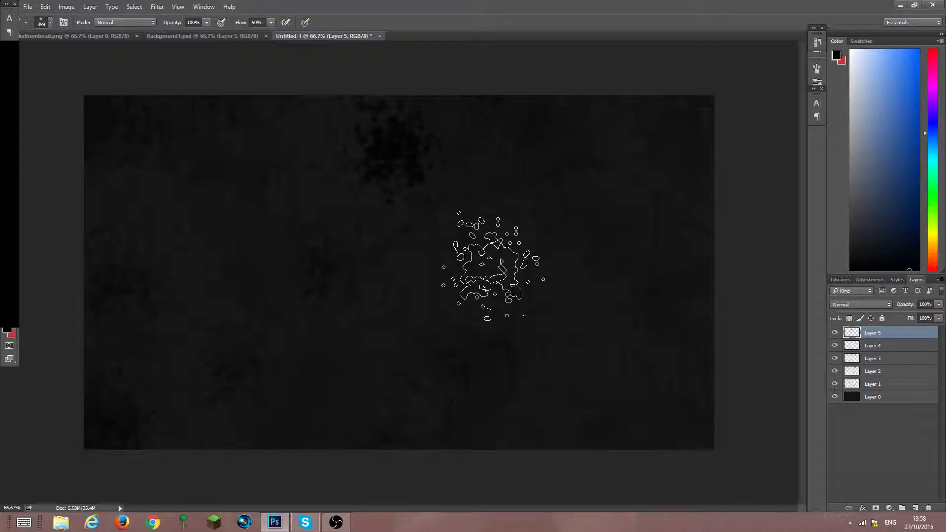
left_click(493, 266)
left_click(380, 433)
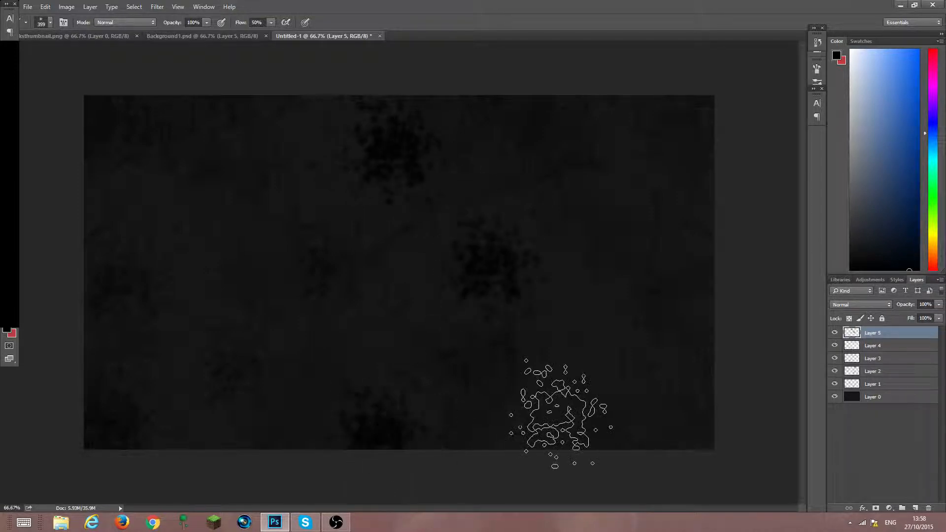
left_click(566, 411)
left_click(666, 276)
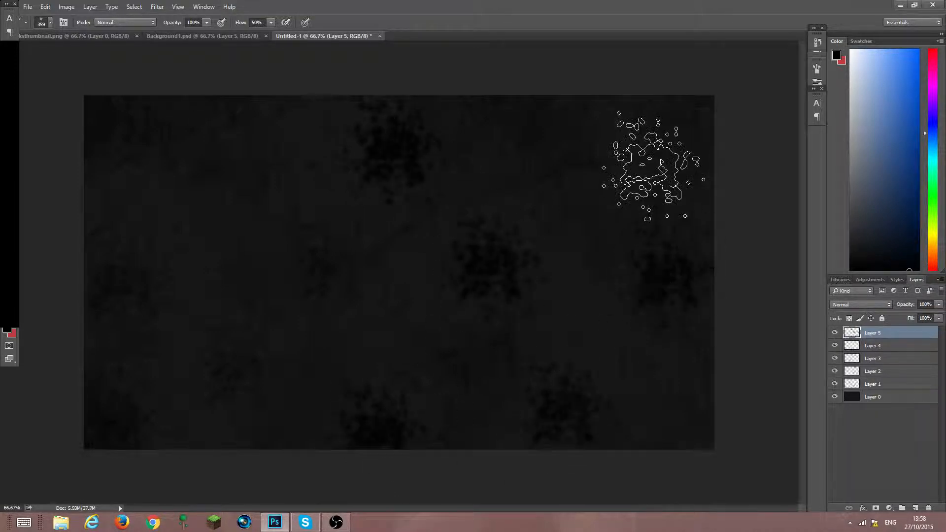
left_click(653, 162)
left_click(307, 276)
left_click(240, 351)
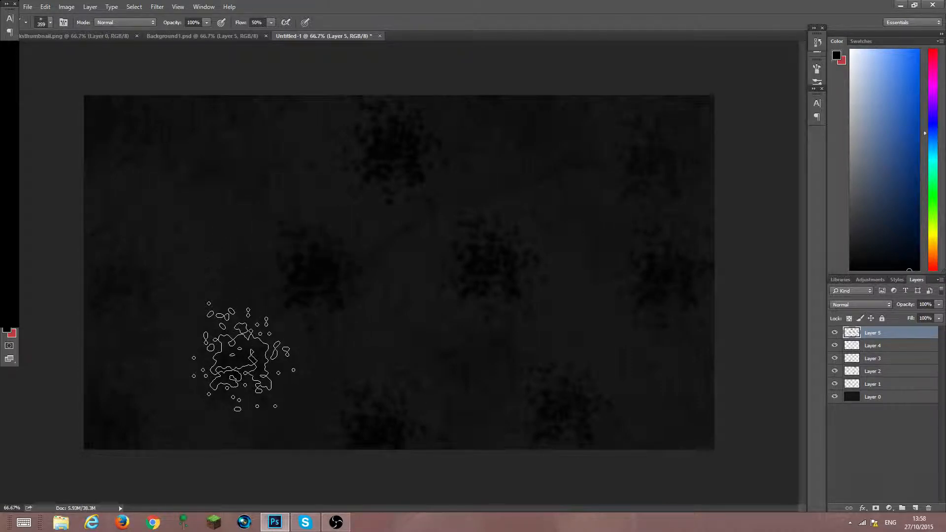
left_click(114, 269)
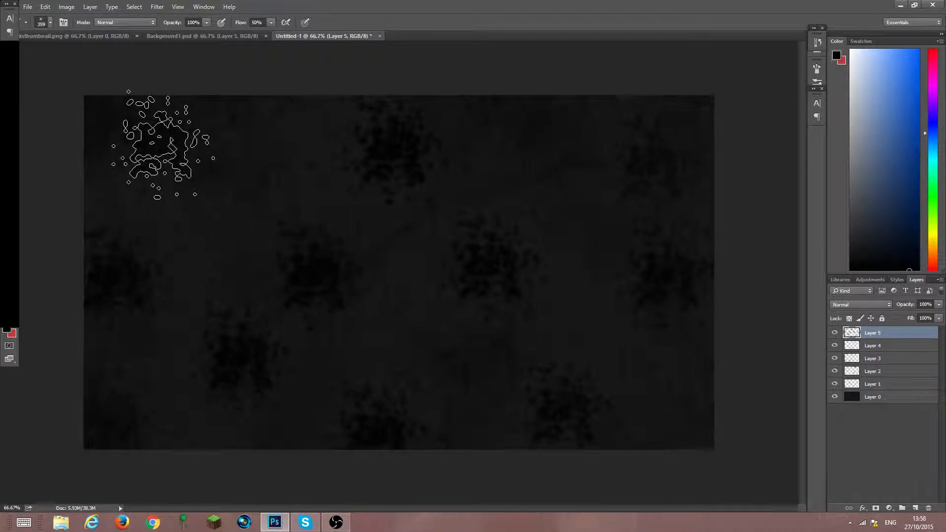
left_click(939, 305)
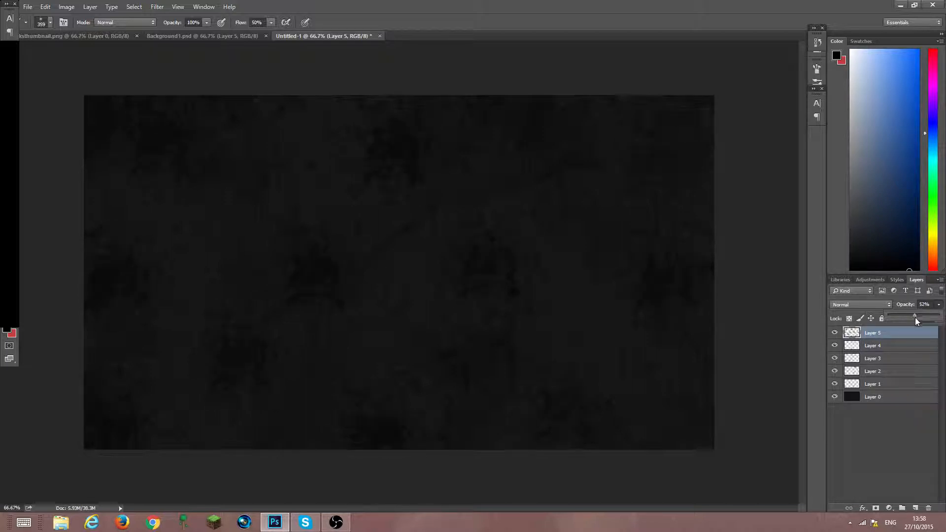
left_click(933, 475)
Softly erase parts of the 359 px splatters on Layer 5 with the Eraser
key("e")
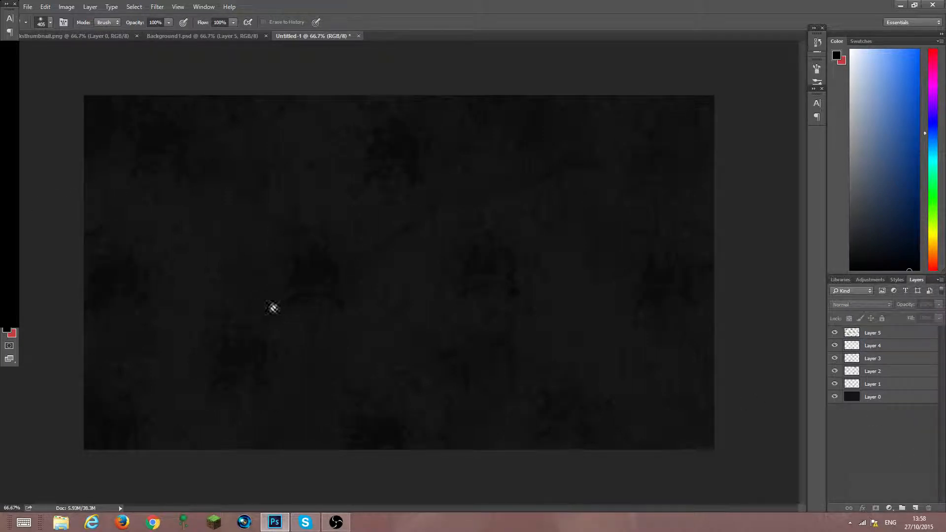
left_click(887, 334)
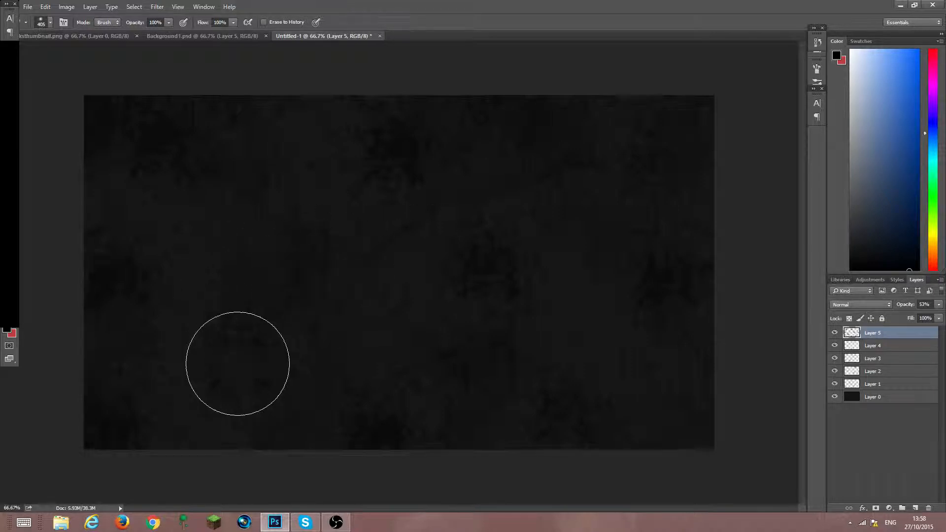
left_click(476, 241)
left_click(414, 410)
left_click(556, 403)
left_click(673, 266)
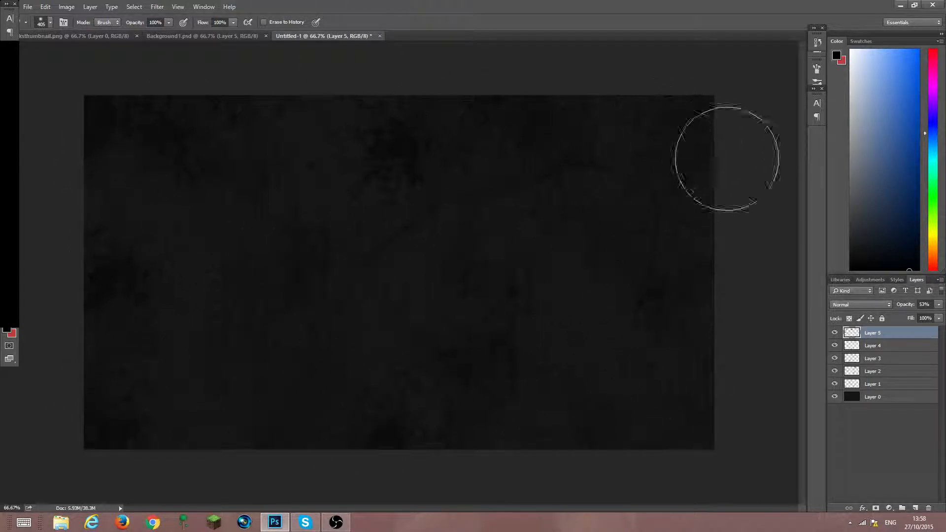
Select Layer 0, activate the Paint Bucket and set the foreground colour to light grey #bdbebf
left_click(901, 397)
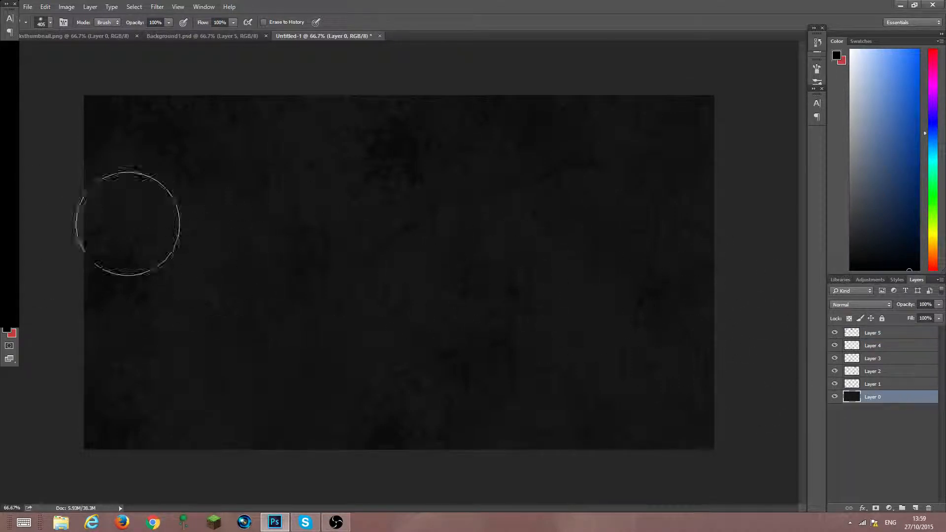
left_click(8, 329)
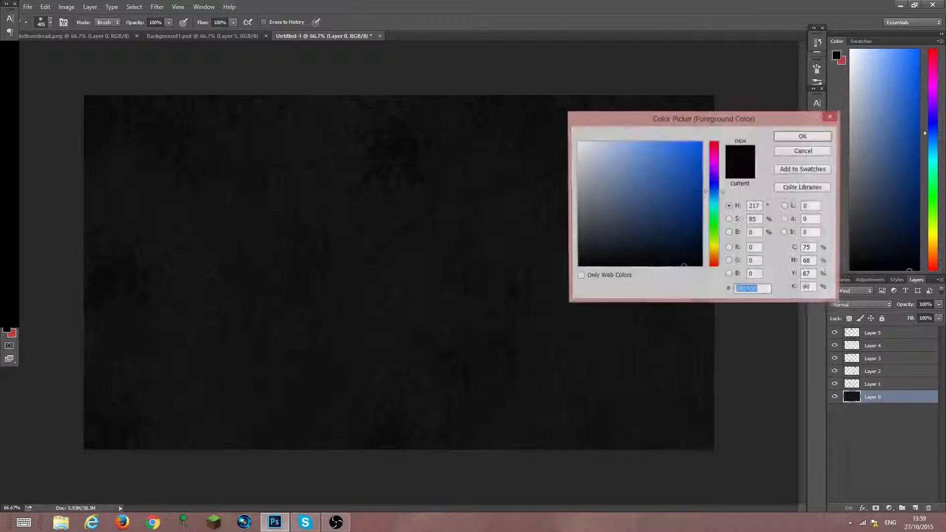
left_click(815, 153)
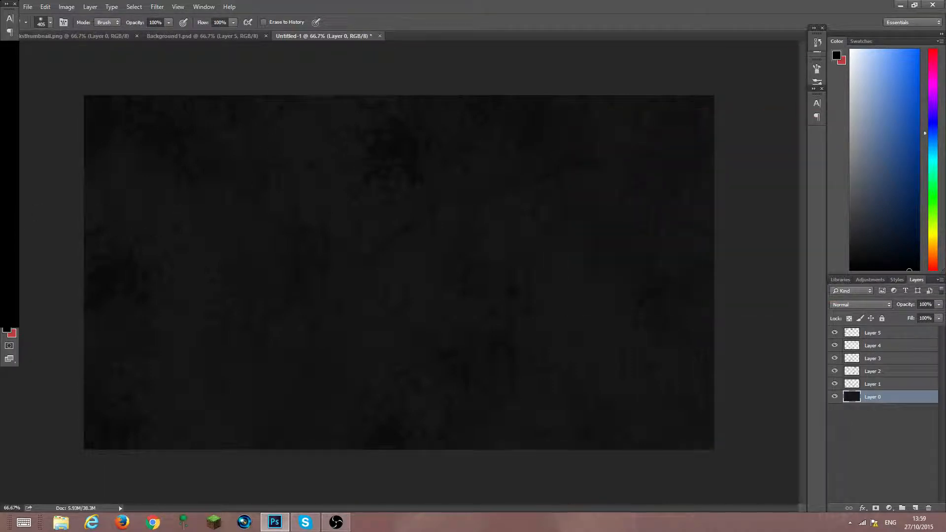
key("g")
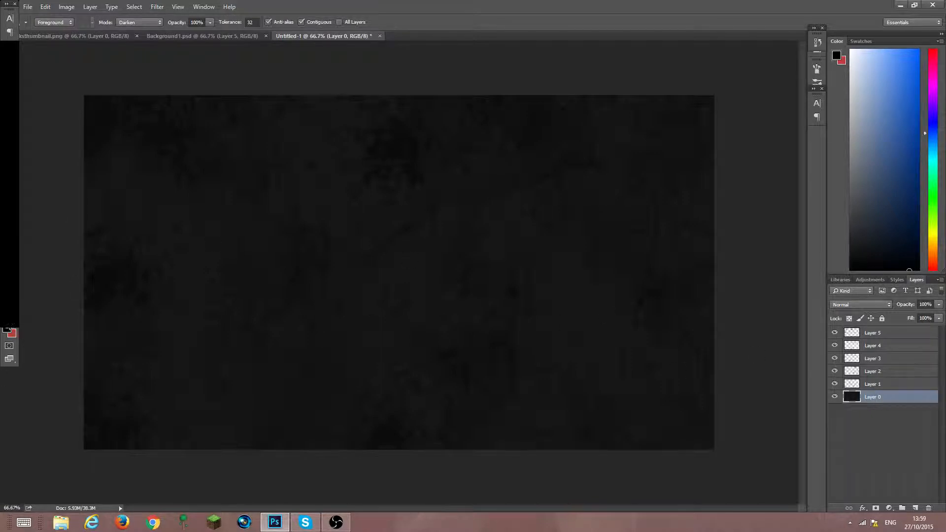
left_click(7, 329)
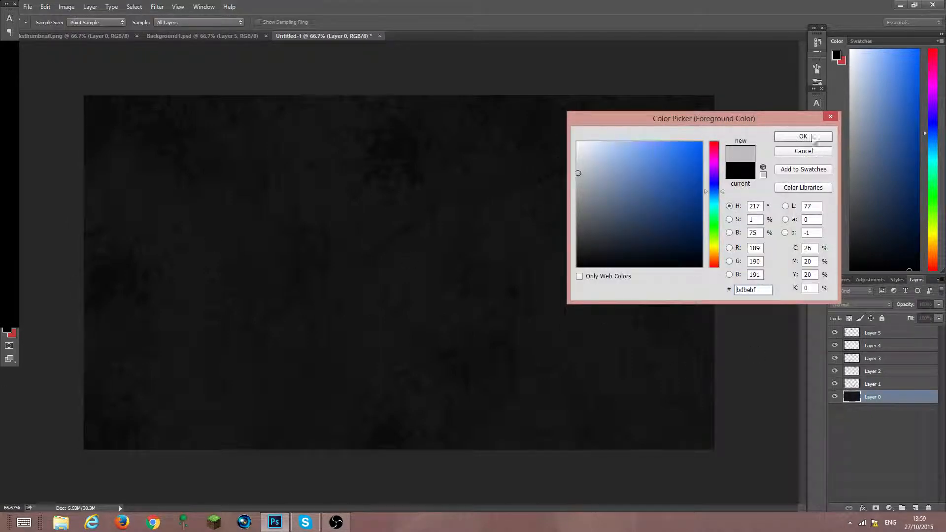
left_click(814, 137)
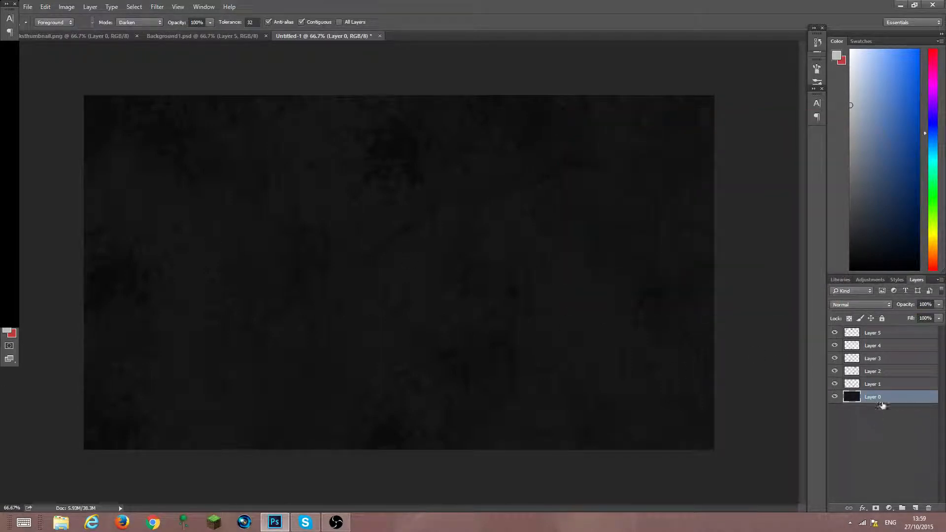
Apply a Color Overlay in grey #9d9b9b to Layer 0 through its blending options
right_click(897, 389)
left_click(897, 397)
left_click(897, 400)
right_click(897, 394)
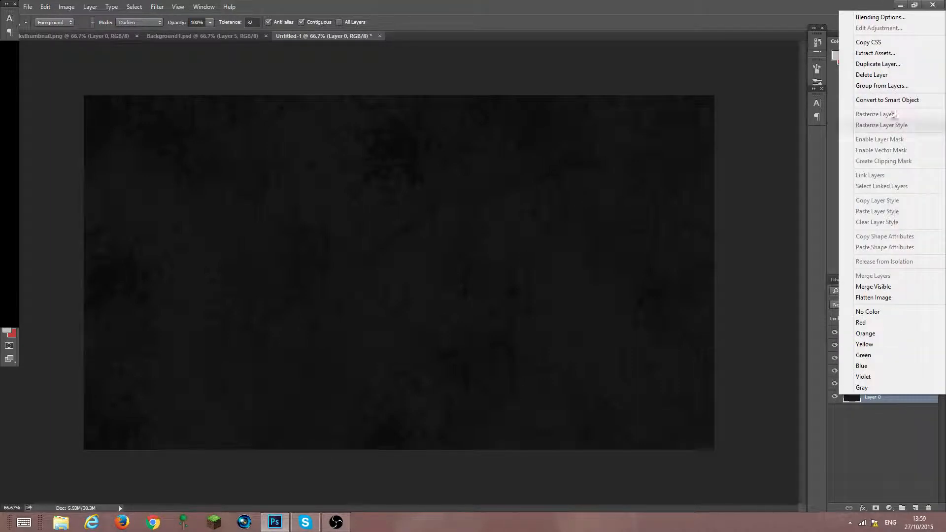
left_click(886, 20)
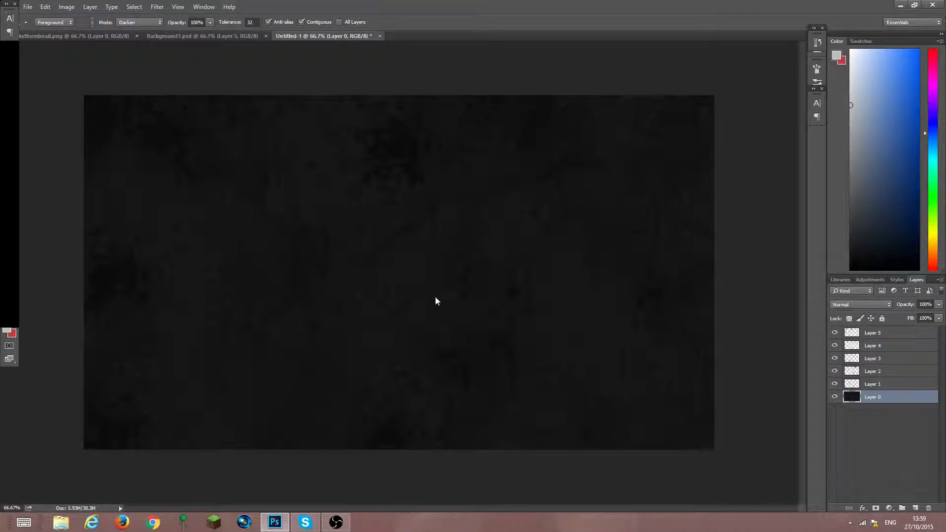
left_click(639, 279)
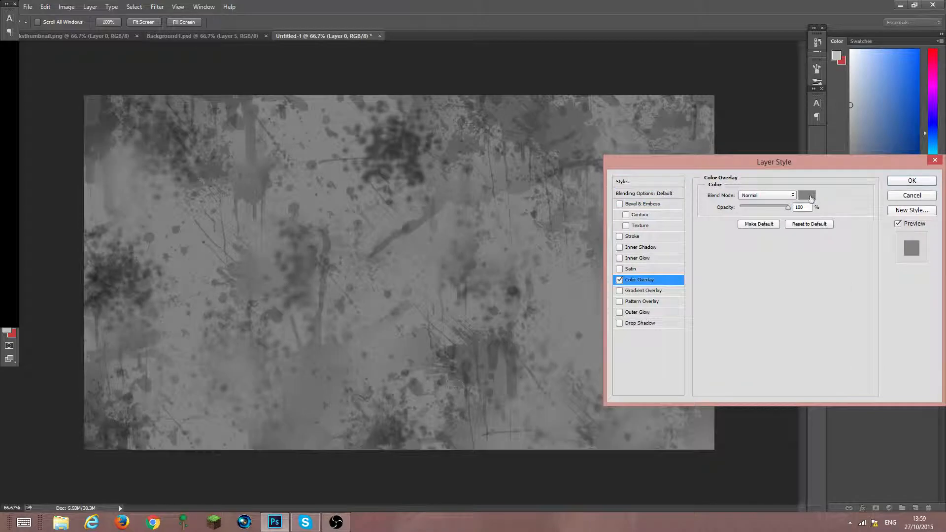
left_click(810, 197)
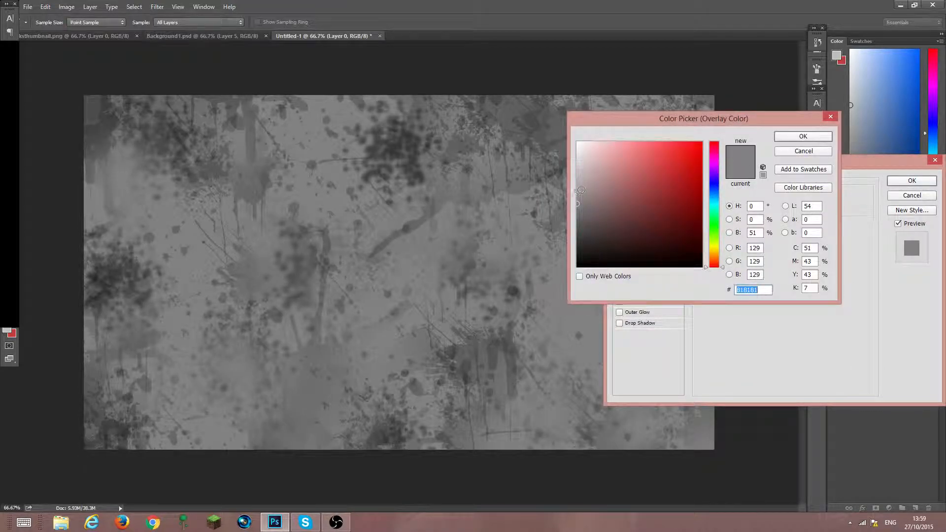
left_click_drag(580, 190, 579, 187)
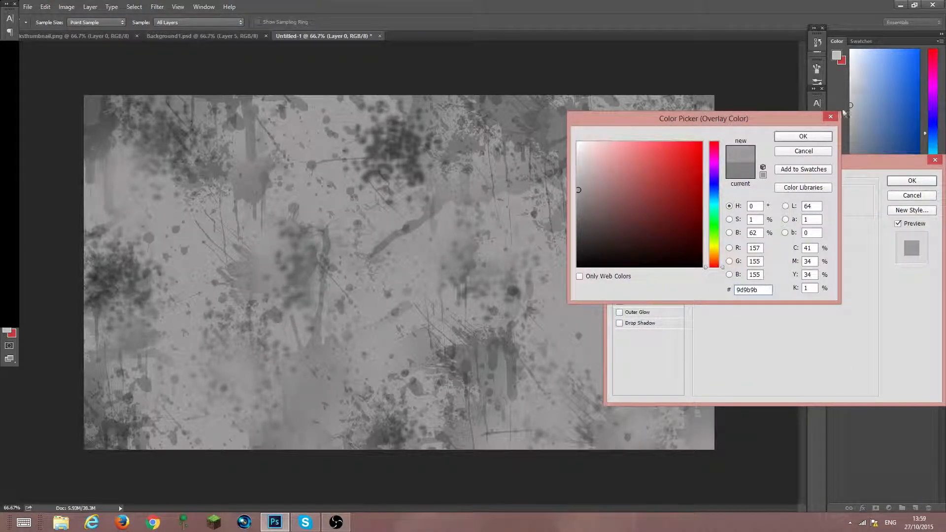
left_click(803, 136)
left_click(912, 180)
Softly erase the darkest splatters on Layer 5 with the Eraser and glance at Background1.psd for comparison
left_click(892, 334)
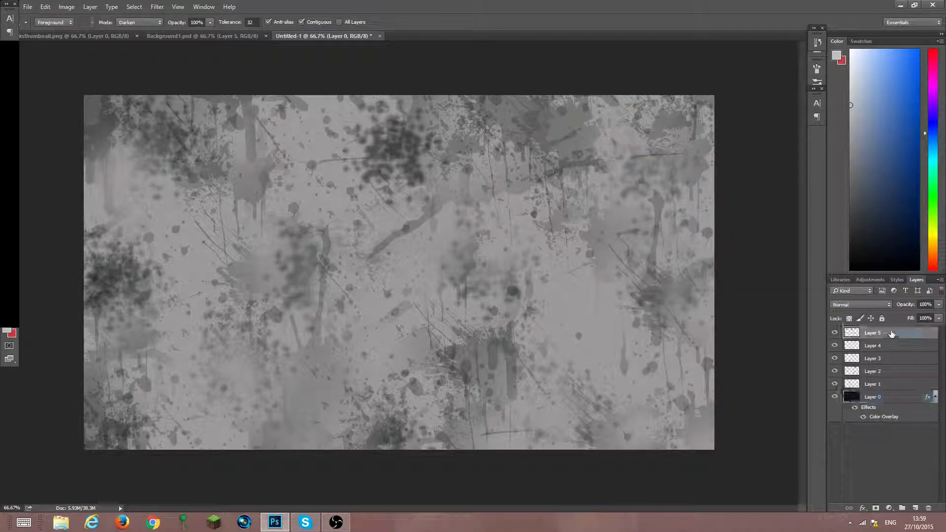
key("e")
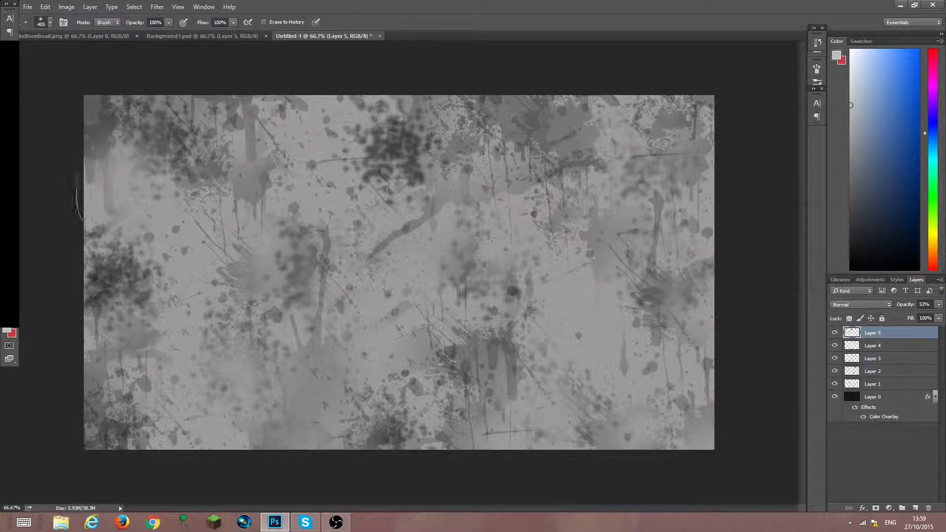
left_click_drag(376, 170, 409, 146)
left_click(116, 279)
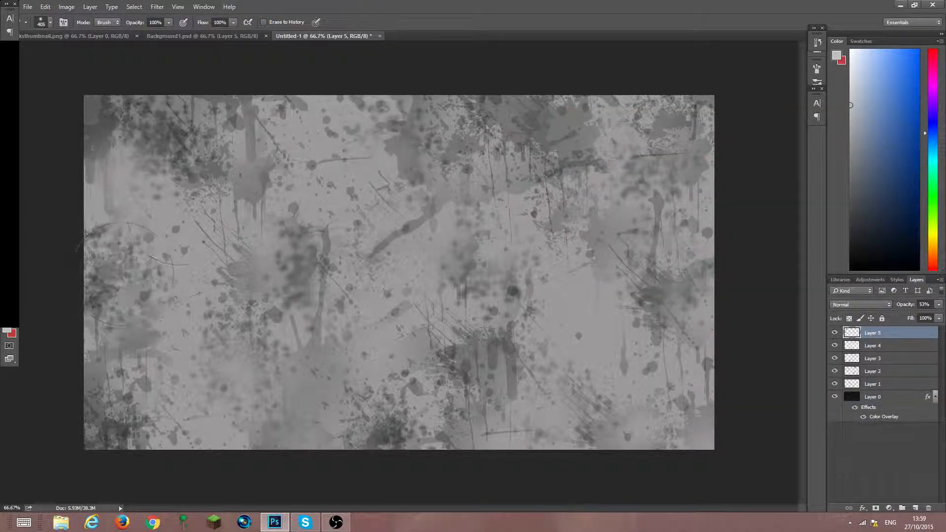
left_click(194, 109)
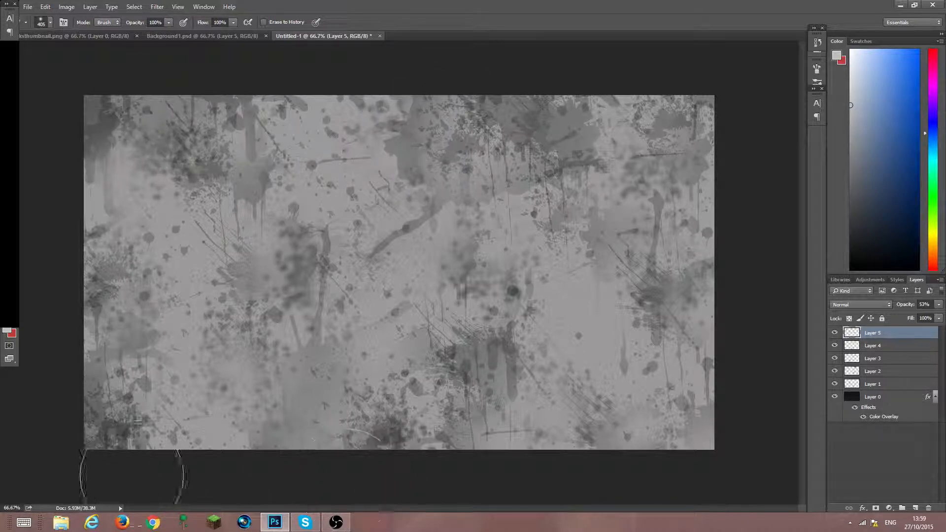
left_click(183, 37)
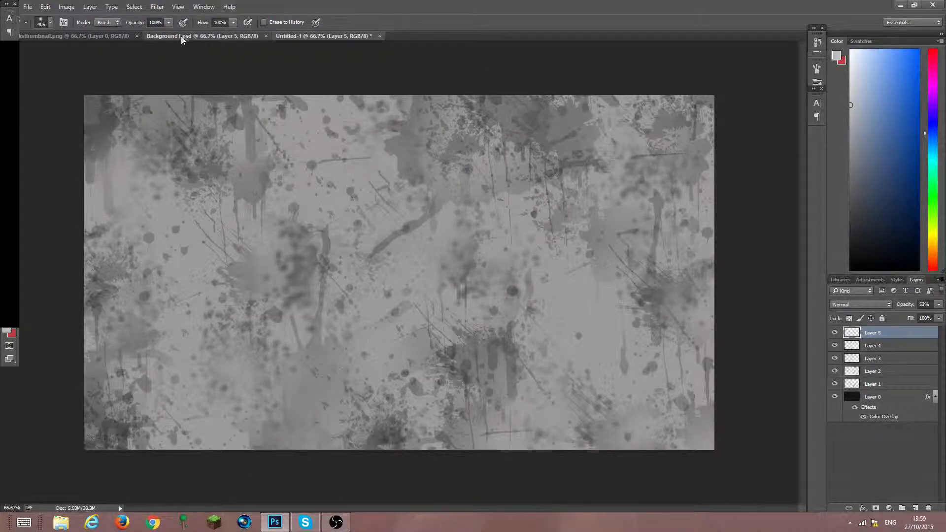
left_click(315, 38)
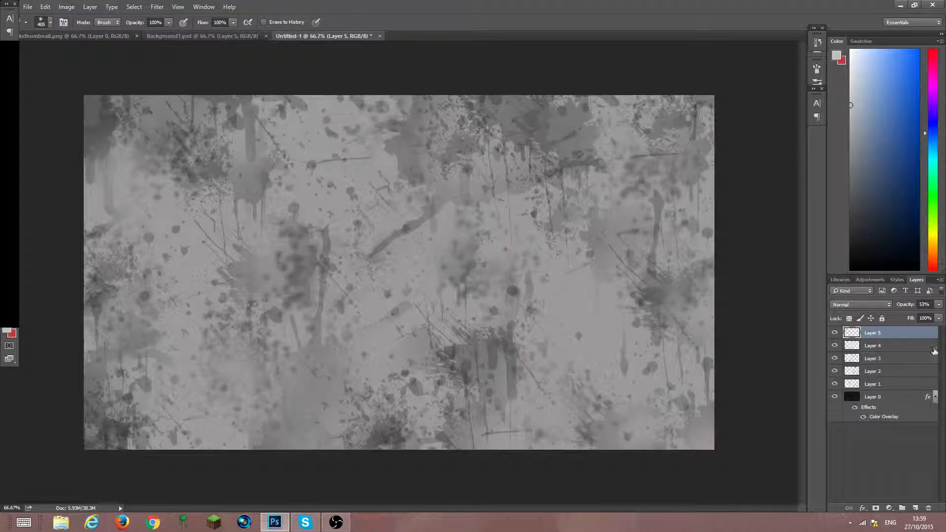
Change Layer 0's Color Overlay to a lighter grey and compare the look with Background1.psd
left_click(897, 400)
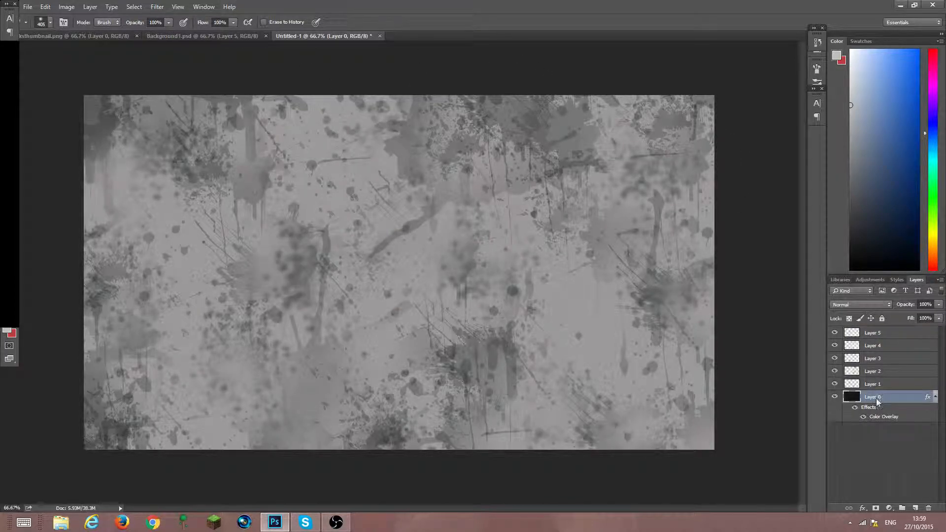
right_click(877, 402)
left_click(882, 21)
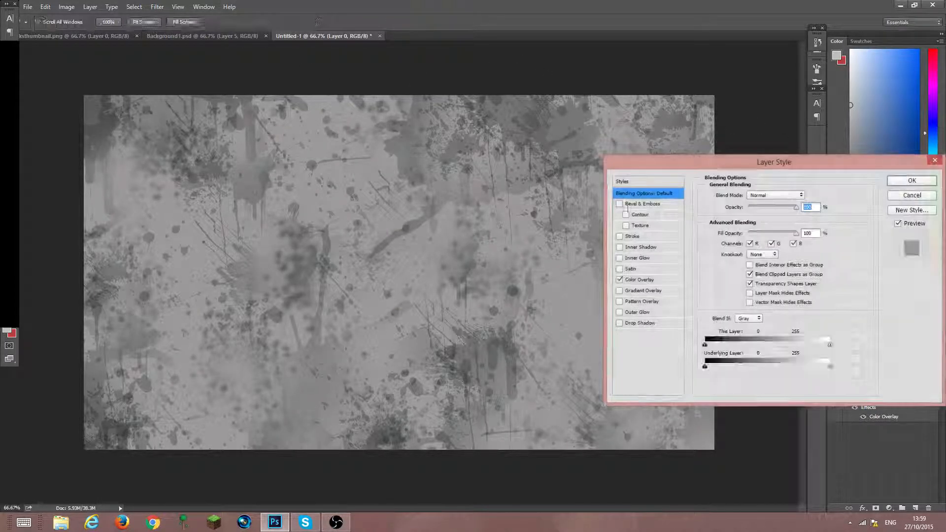
left_click(639, 279)
left_click(812, 196)
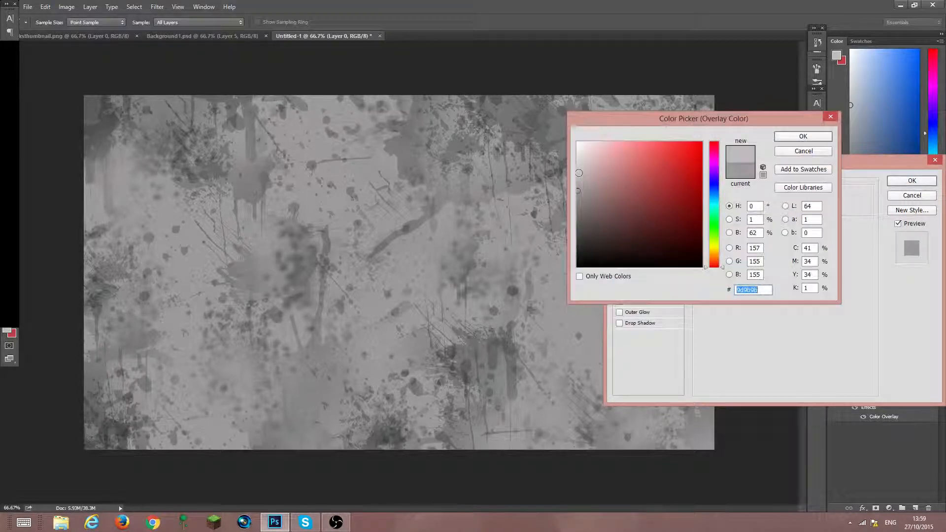
left_click(579, 173)
left_click(803, 136)
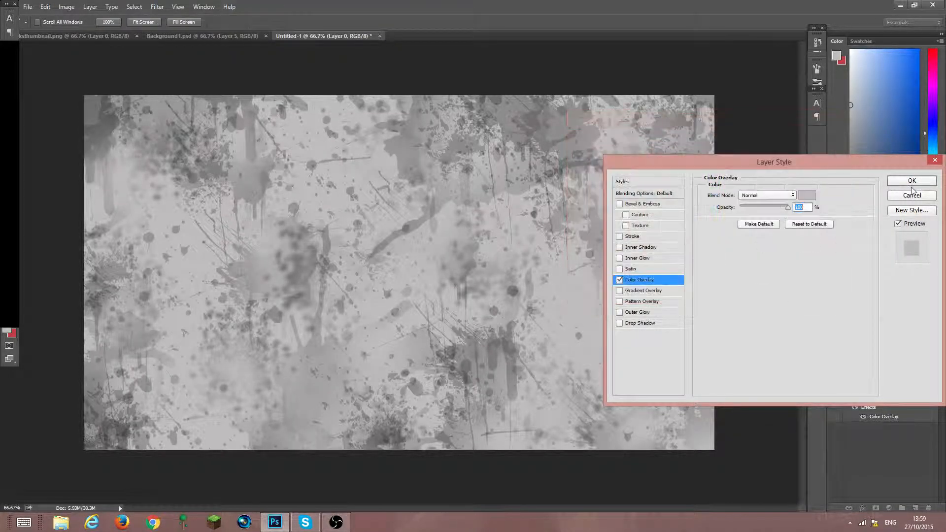
left_click(912, 180)
key("e")
left_click(253, 36)
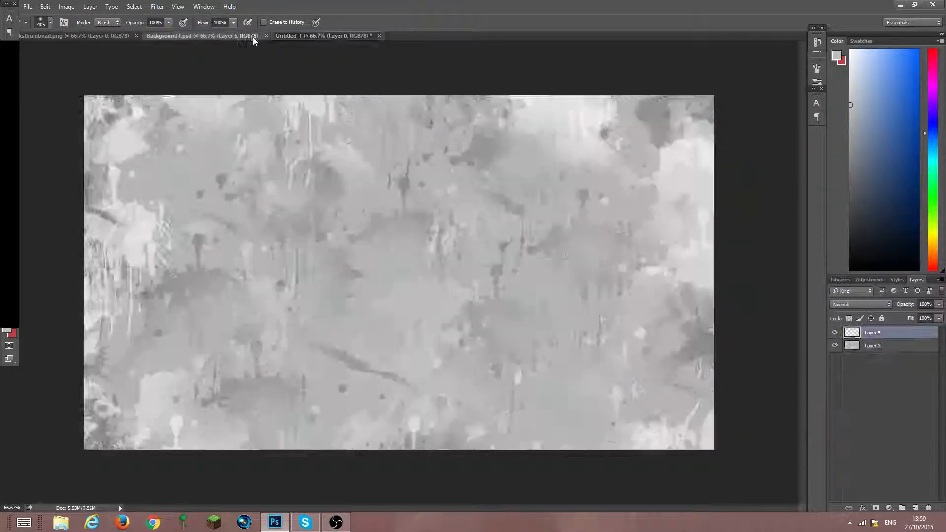
left_click(291, 38)
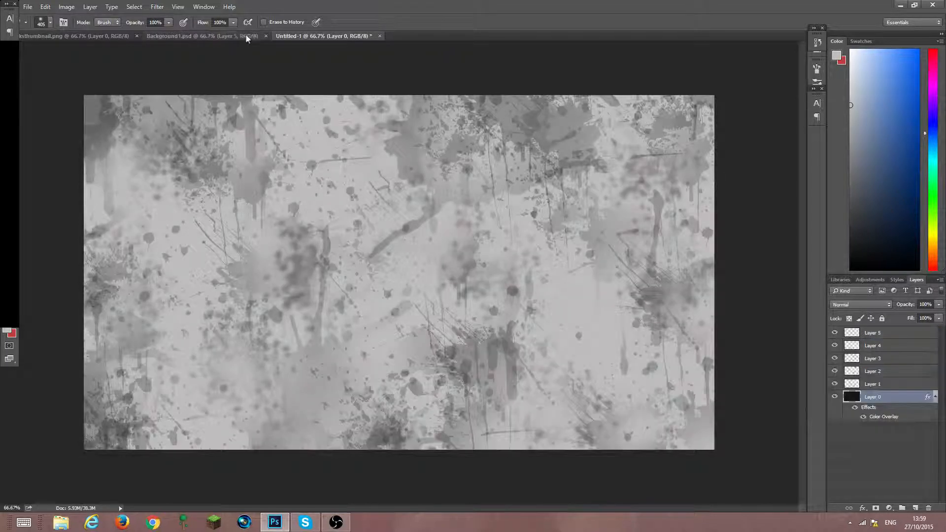
Softly erase heavy splatters on Layers 3 and 2 with the Eraser, around the upper middle, lower middle and both sides of the canvas
left_click(920, 439)
left_click(880, 359)
mouse_move(412, 153)
left_mouse_down()
mouse_move(476, 196)
mouse_move(507, 167)
mouse_move(548, 155)
mouse_move(565, 168)
mouse_move(515, 128)
left_mouse_up()
left_click(881, 347)
left_click(887, 371)
left_click(517, 127)
left_click(467, 349)
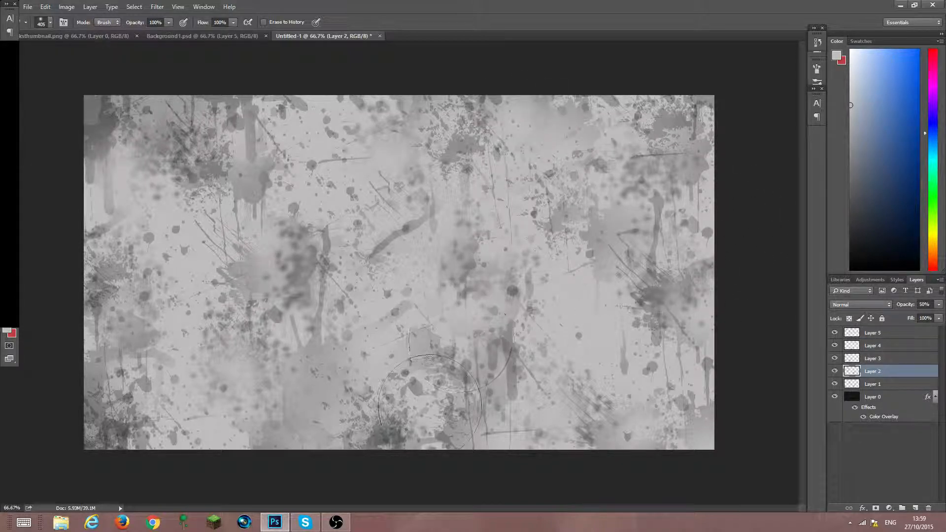
left_click(221, 200)
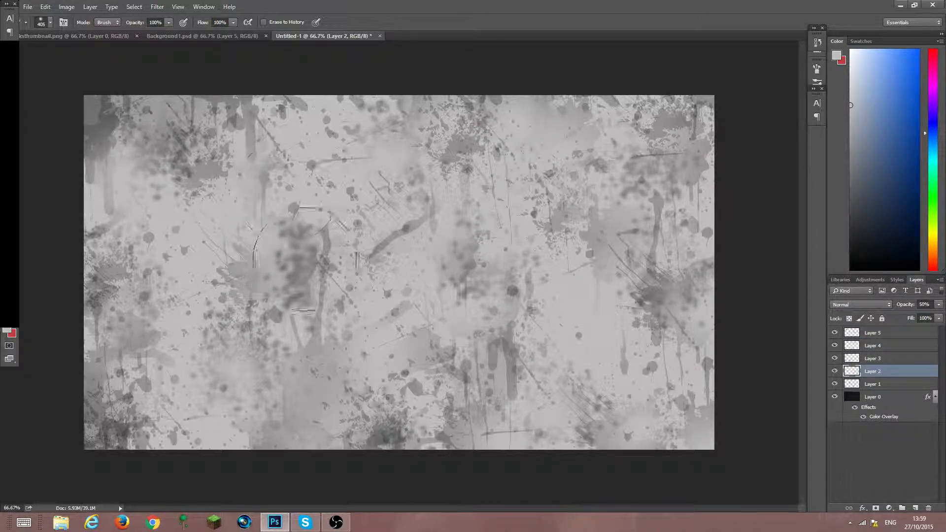
left_click(685, 296)
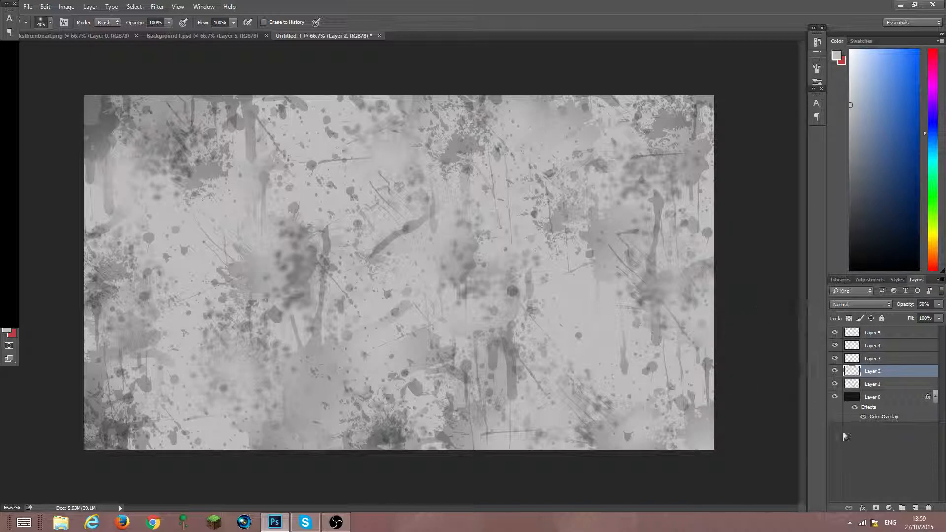
Merge Layers 1 to 5 into a single splatter layer above Layer 0
left_click(895, 385)
left_click(895, 332, "shift")
right_click(890, 366)
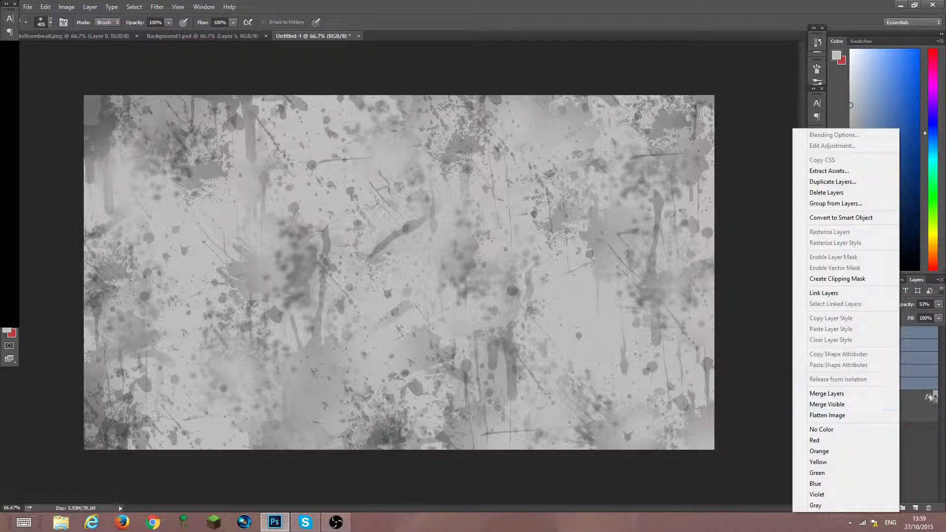
left_click(915, 403)
left_click(905, 385)
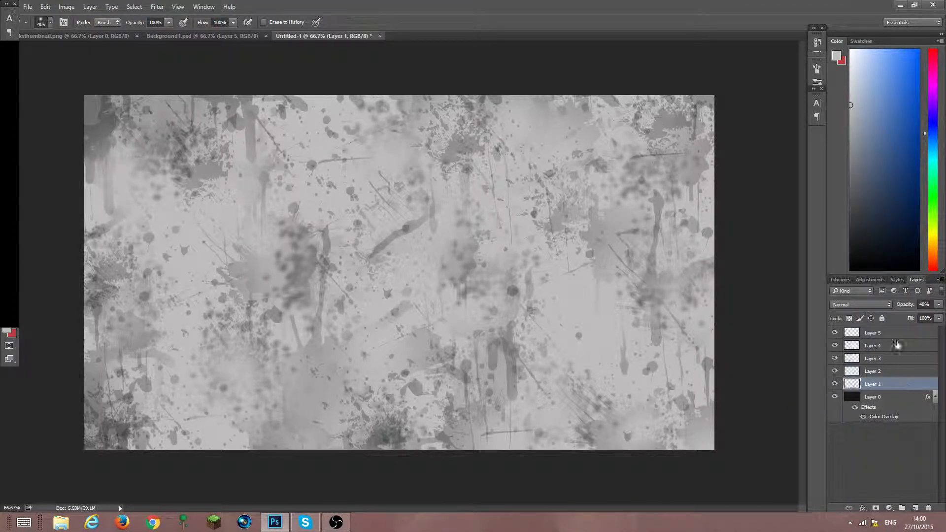
left_click(894, 335, "shift")
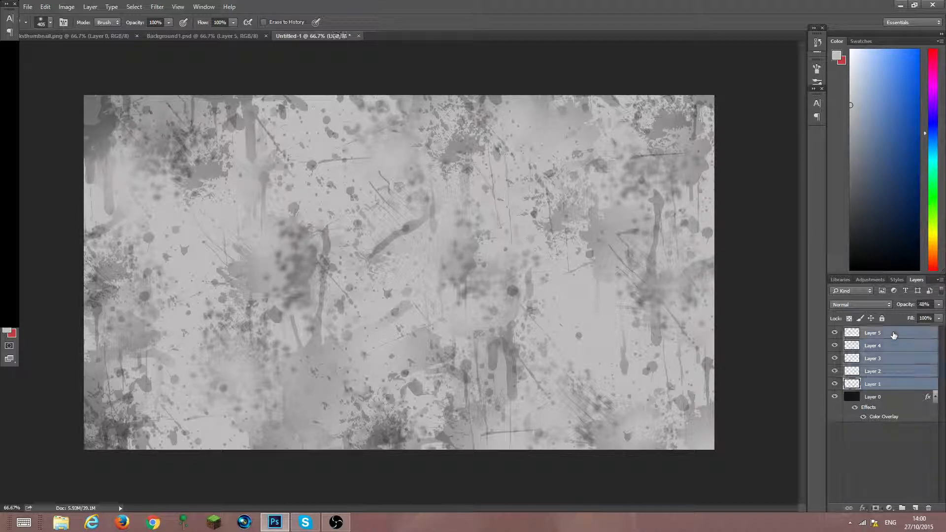
right_click(894, 336)
left_click(837, 394)
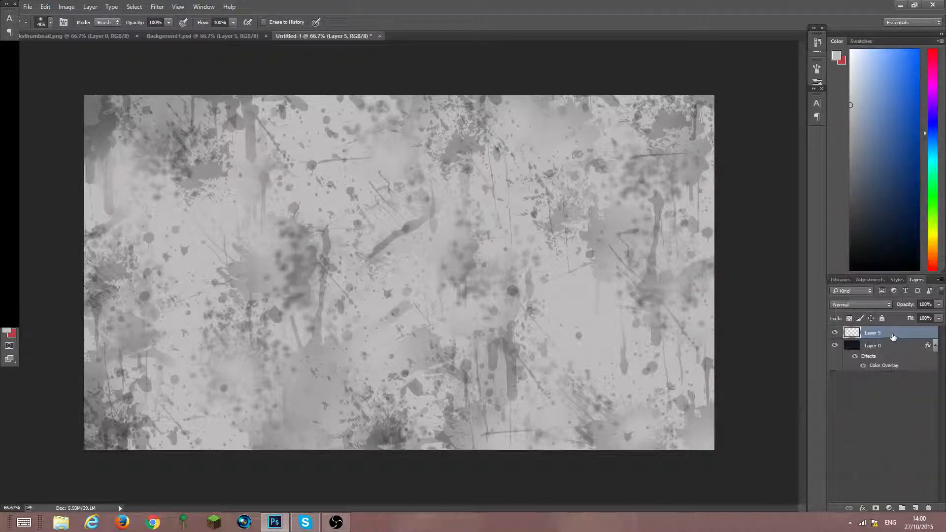
Try the Overlay blend mode on the merged splatter layer and return it to Normal
left_click(860, 305)
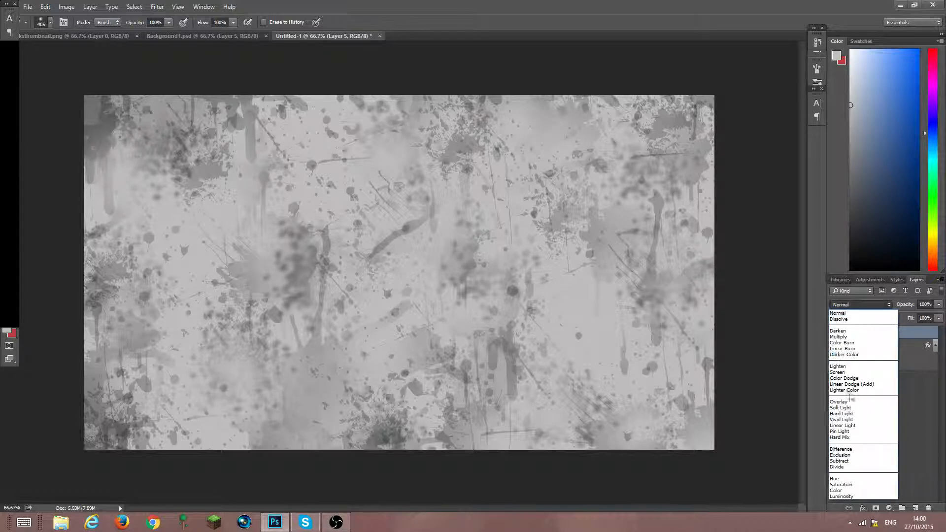
left_click(850, 400)
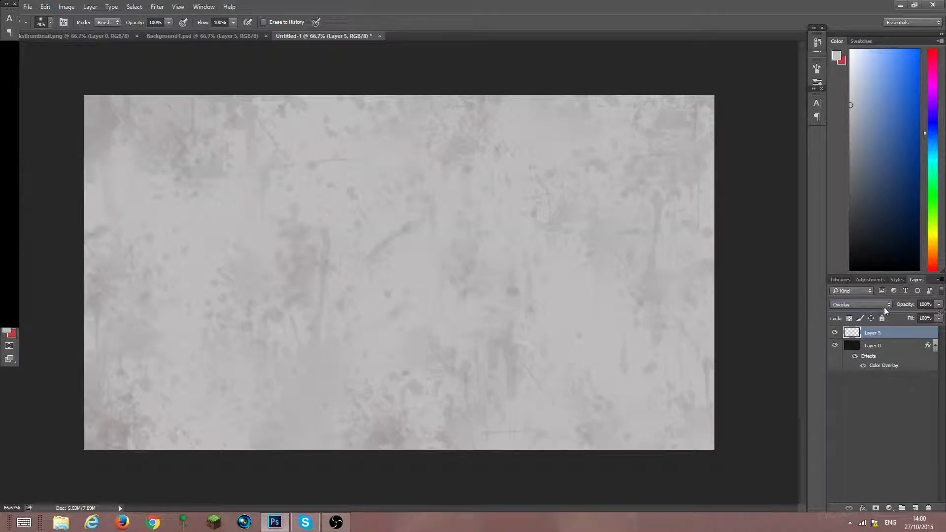
left_click(884, 305)
left_click(884, 312)
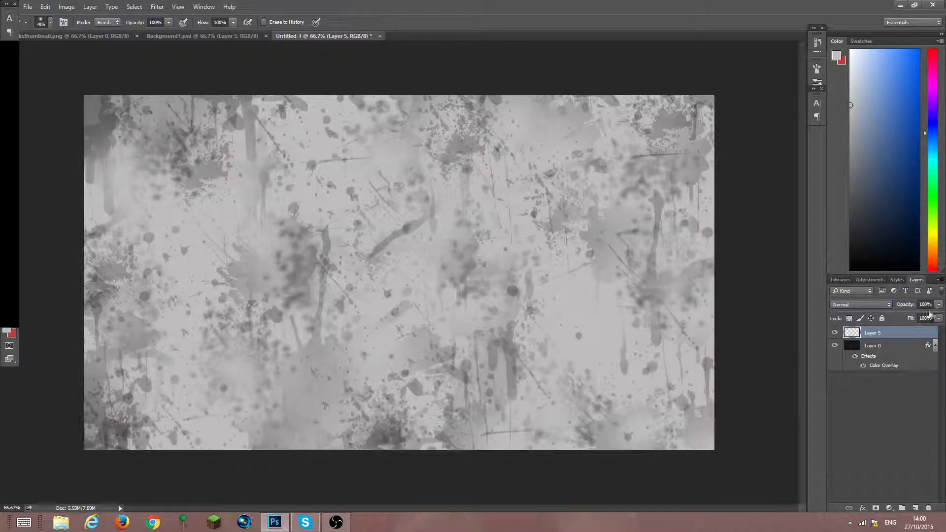
Lower the merged splatter layer's opacity to 85%
left_click(938, 305)
mouse_move(939, 316)
left_mouse_down()
mouse_move(917, 315)
mouse_move(932, 317)
left_mouse_up()
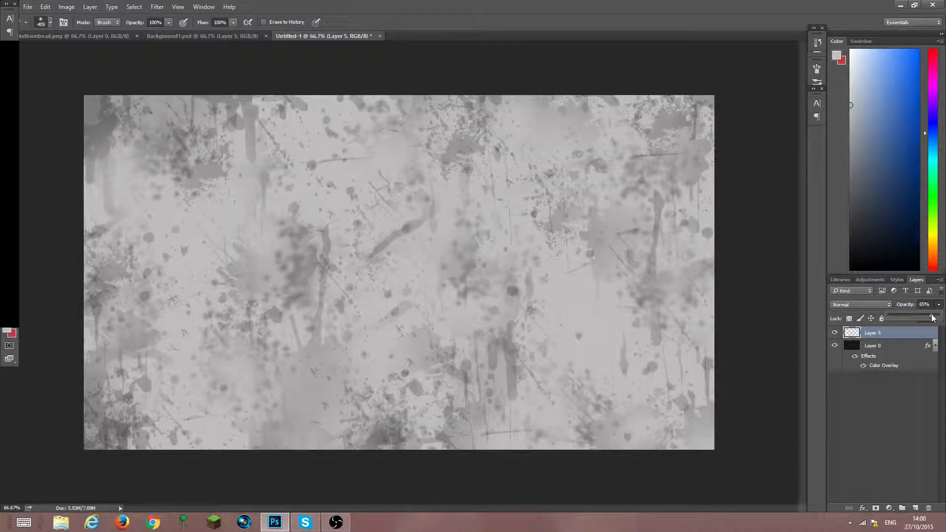
left_click(886, 435)
Set the Color Overlay of Layer 0 to the very light grey #d6d0d0
right_click(898, 349)
left_click(851, 136)
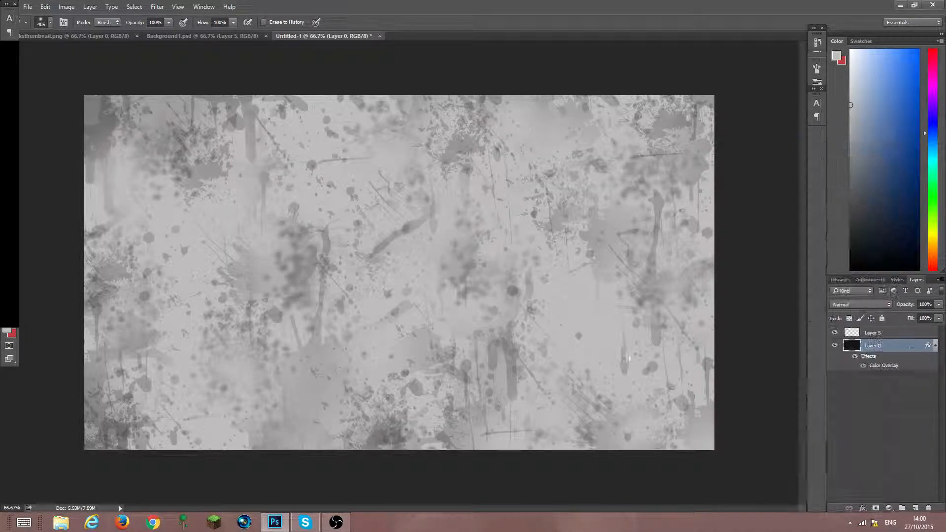
left_click(648, 276)
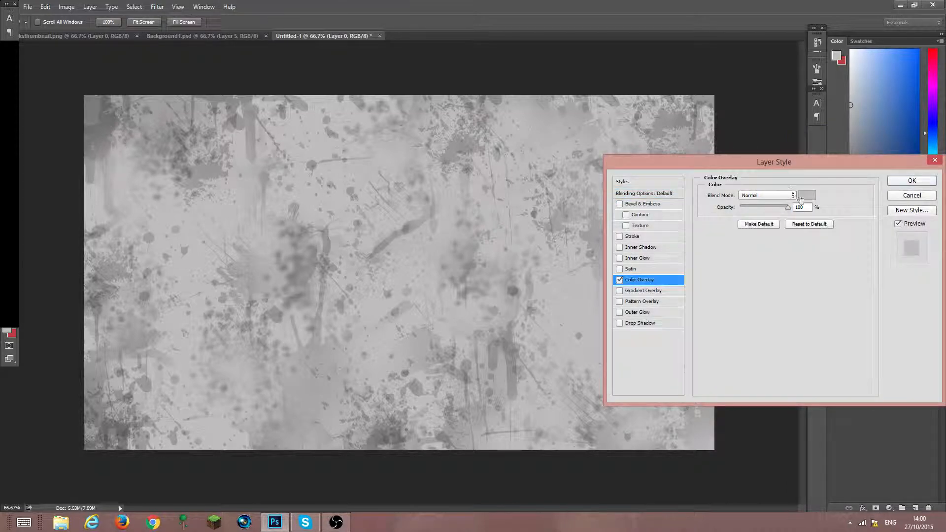
left_click(816, 223)
left_click(579, 163)
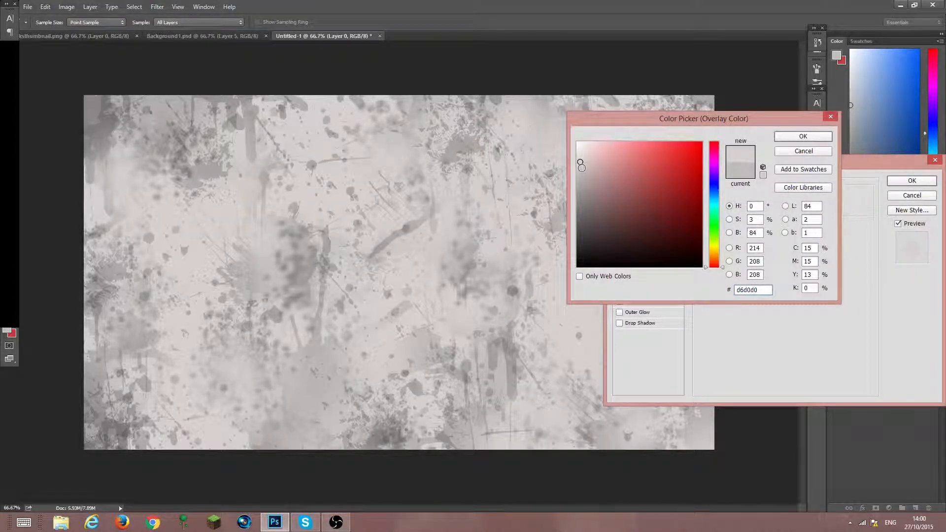
left_click(803, 136)
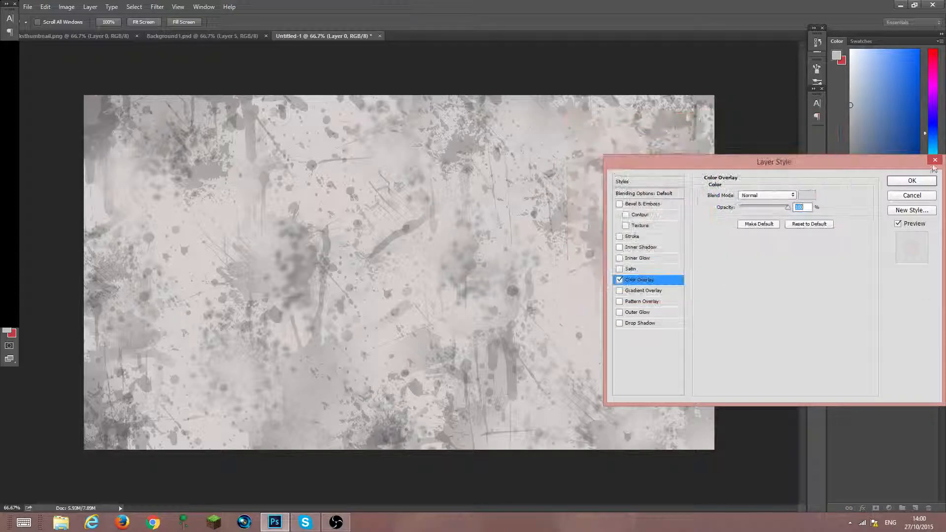
left_click(912, 180)
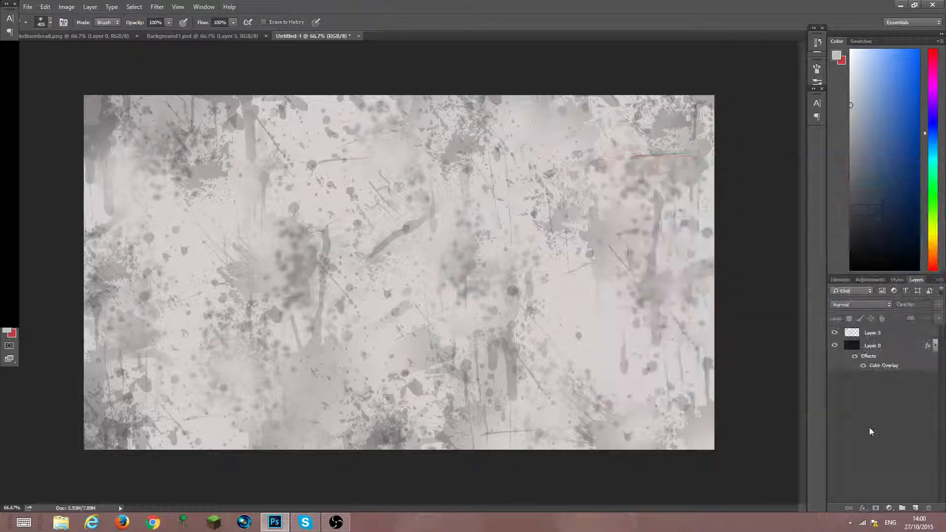
Rename the merged splatter layer as Brushes
left_click(902, 351)
left_click(894, 338)
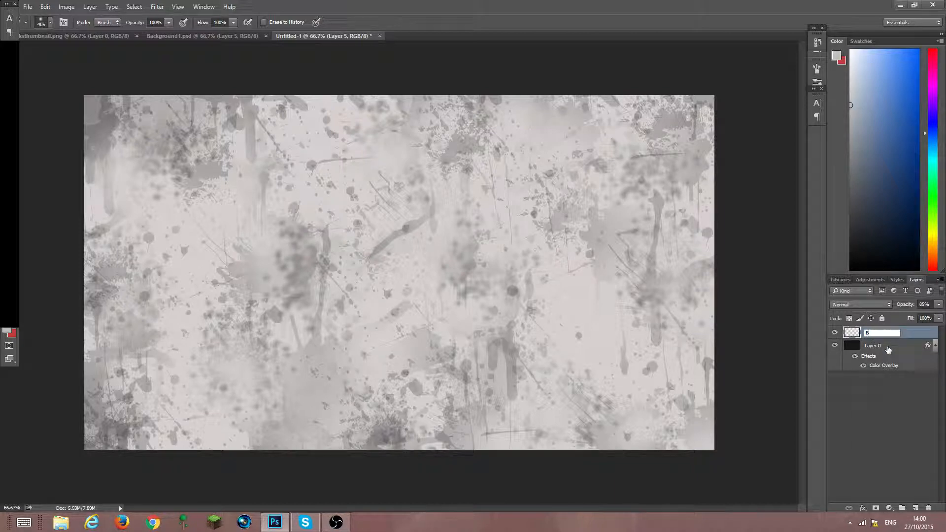
left_click(881, 382)
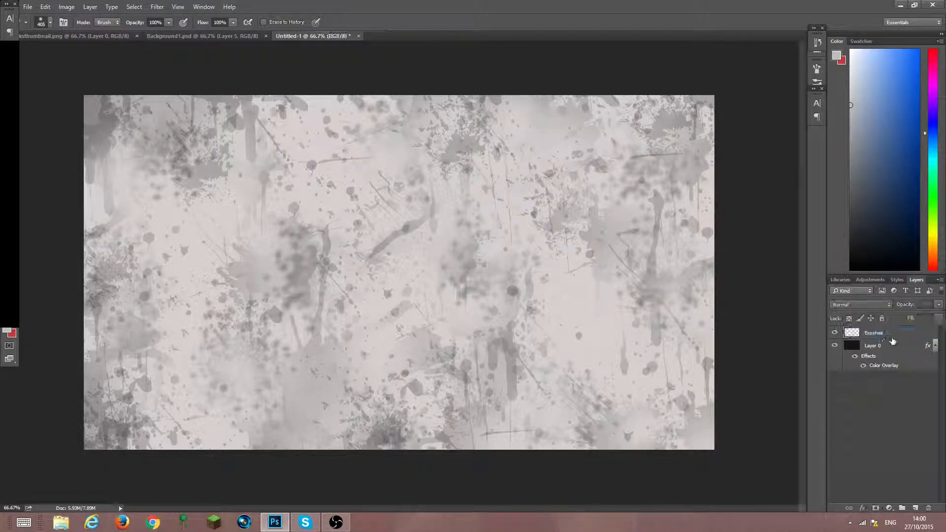
Duplicate the Brushes layer and apply a bright blue Color Overlay to the copy
left_click(892, 337)
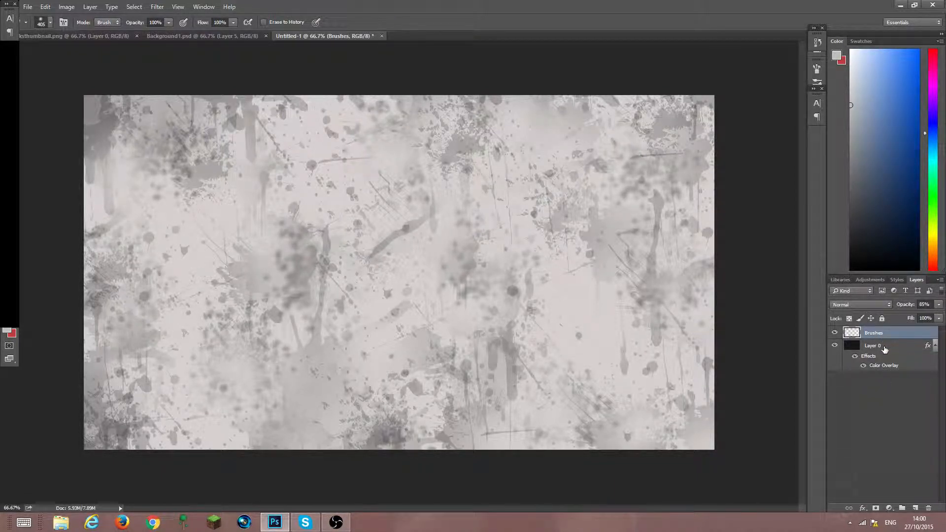
key("ctrl+j")
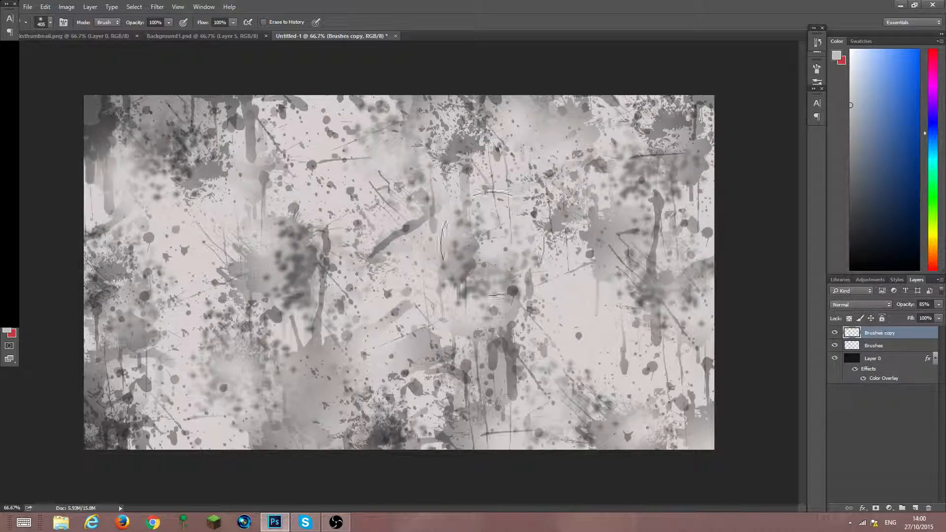
right_click(899, 335)
left_click(758, 261)
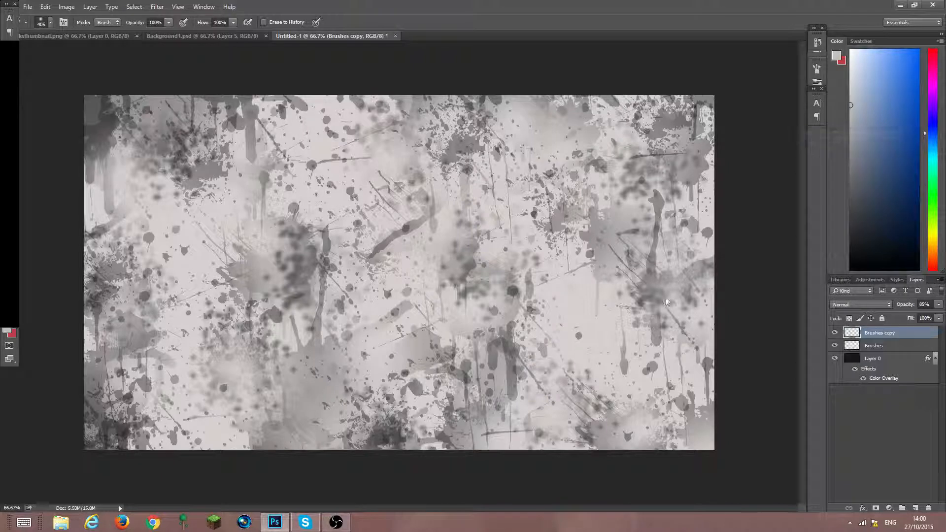
left_click(650, 280)
left_click(816, 195)
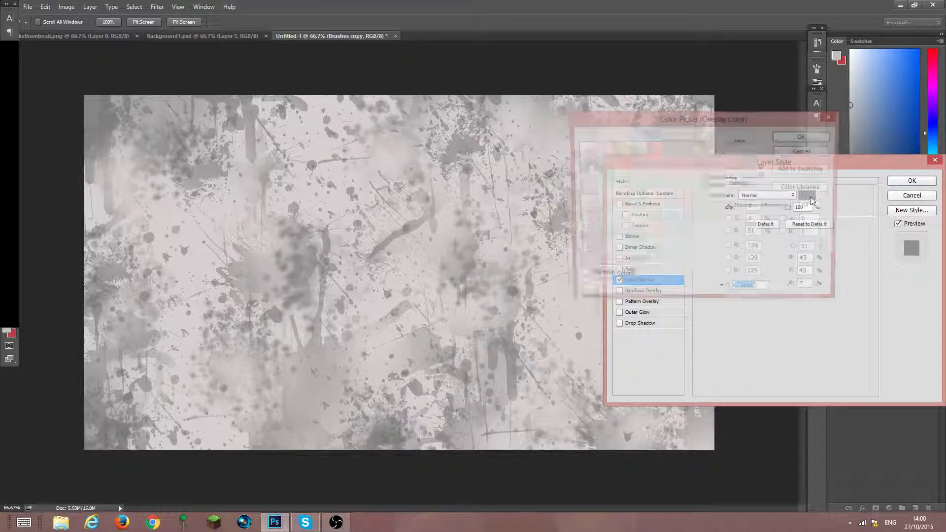
left_click(696, 147)
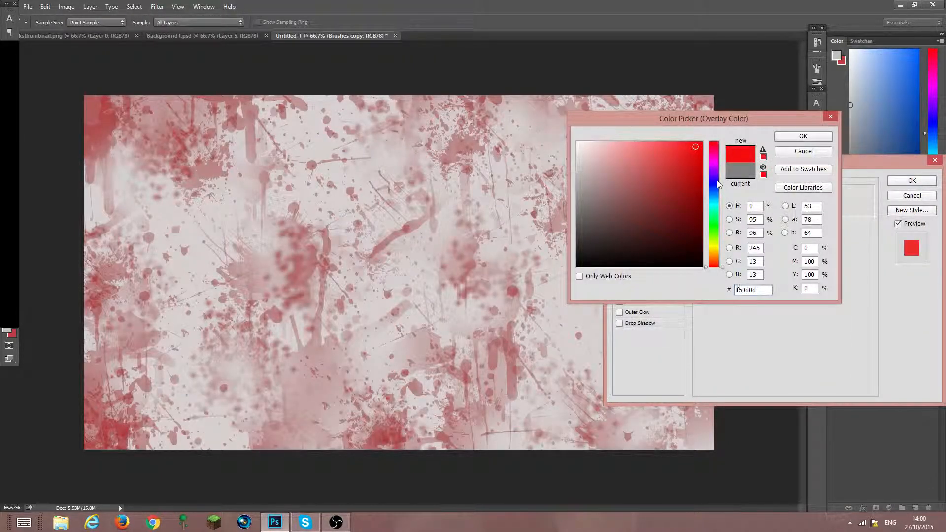
left_click(718, 184)
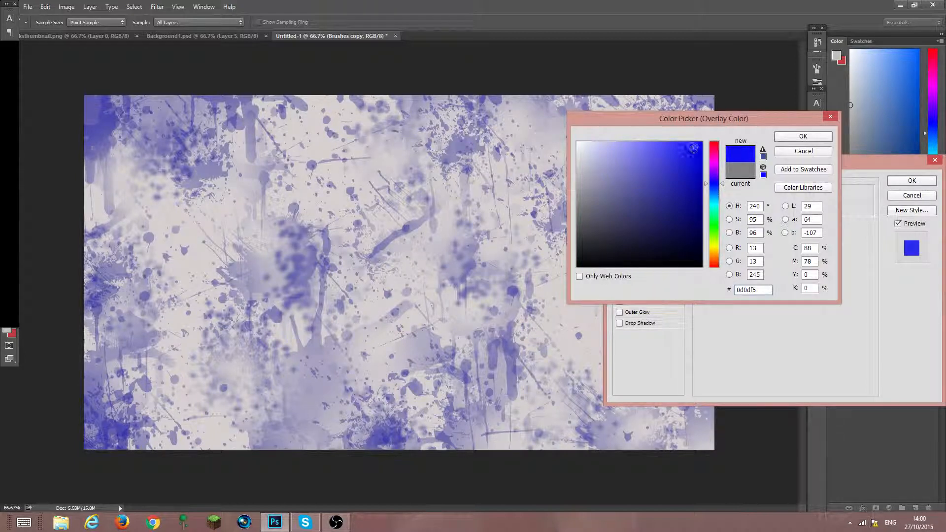
left_click(803, 136)
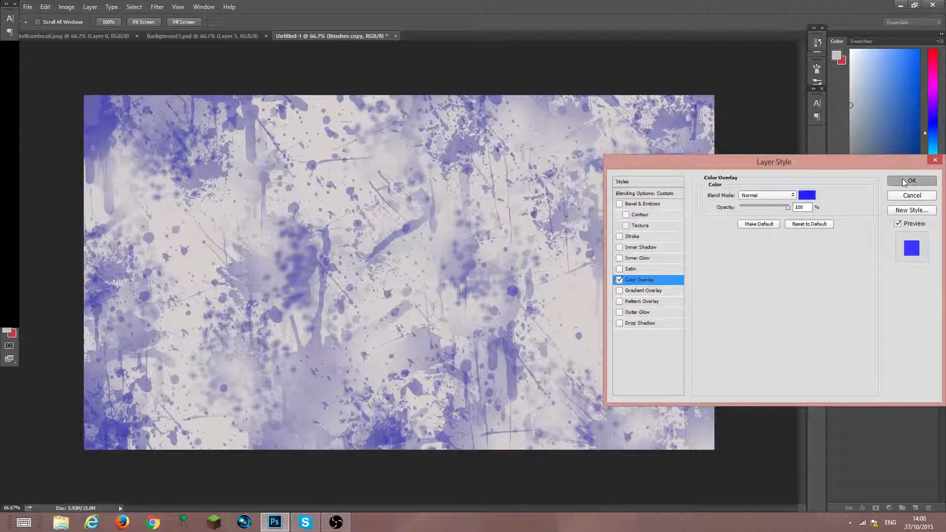
left_click(911, 181)
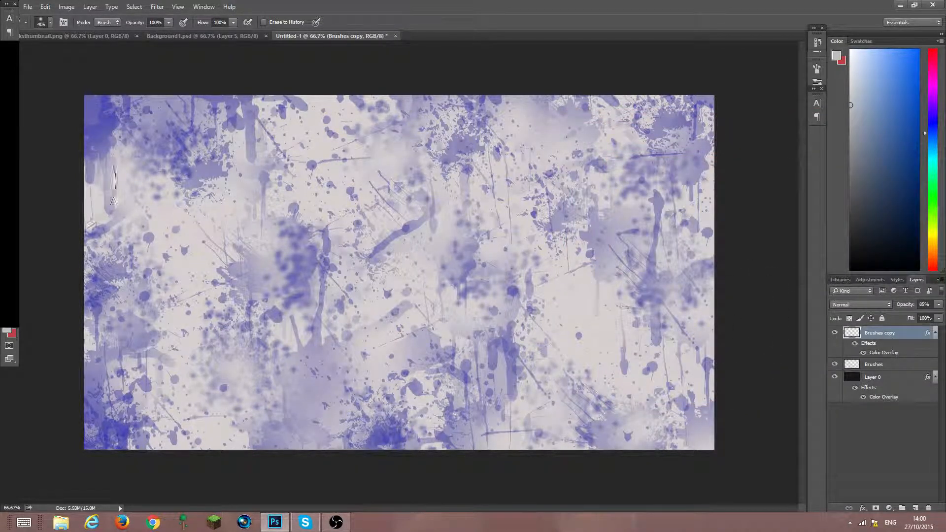
Softly erase scattered patches of the blue splatter copy across the canvas, including its corners and edges, so the grey splatters show through
left_click(135, 150)
left_click(209, 142)
left_click(129, 310)
left_click(221, 379)
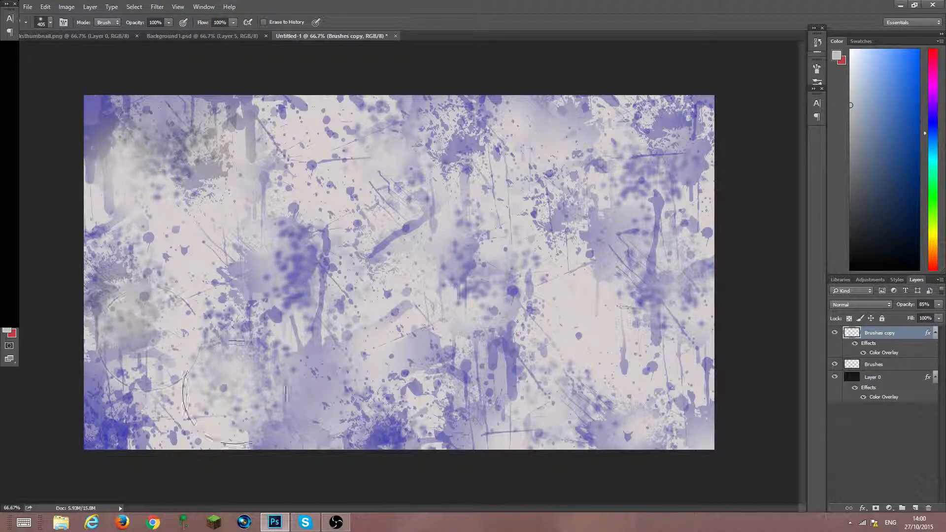
left_click(271, 249)
left_click(414, 377)
left_click(369, 217)
left_click(426, 126)
left_click(562, 205)
left_click(547, 284)
left_click(589, 394)
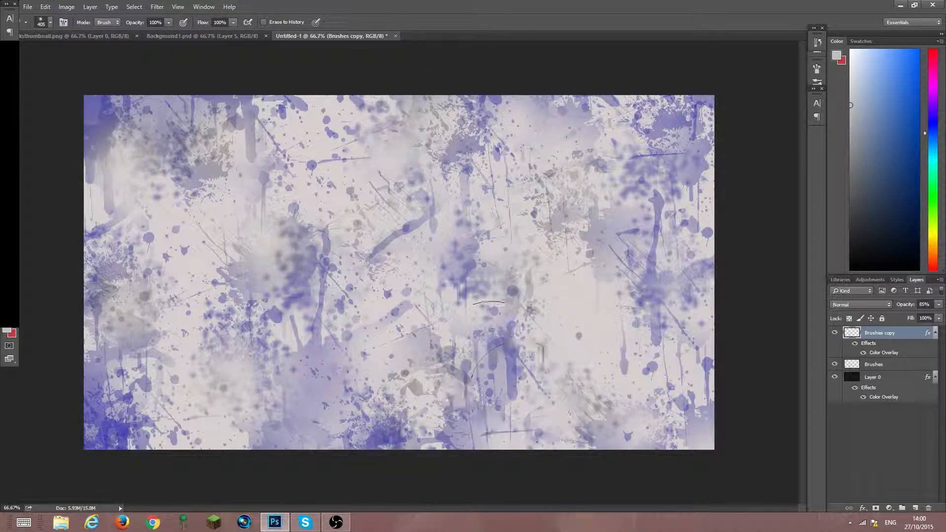
left_click(498, 357)
left_click(724, 152)
left_click(103, 394)
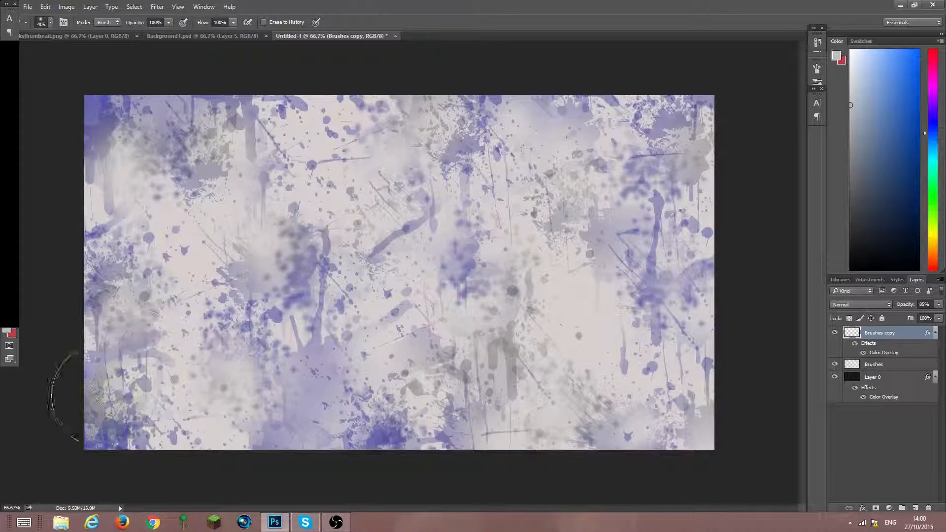
mouse_move(310, 266)
left_mouse_down()
mouse_move(438, 214)
mouse_move(409, 187)
left_mouse_up()
left_click(108, 101)
left_click(674, 212)
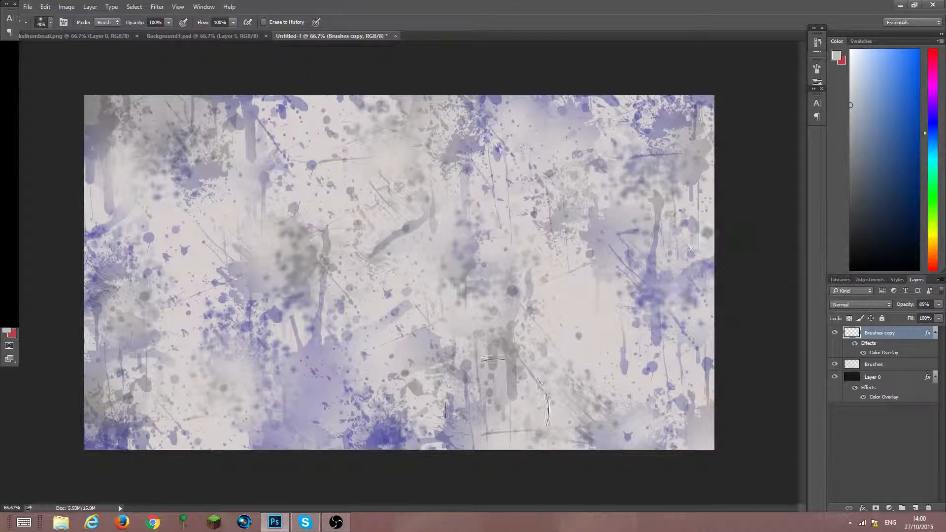
left_click(329, 436)
left_click(368, 418)
left_click(457, 157)
left_click(219, 120)
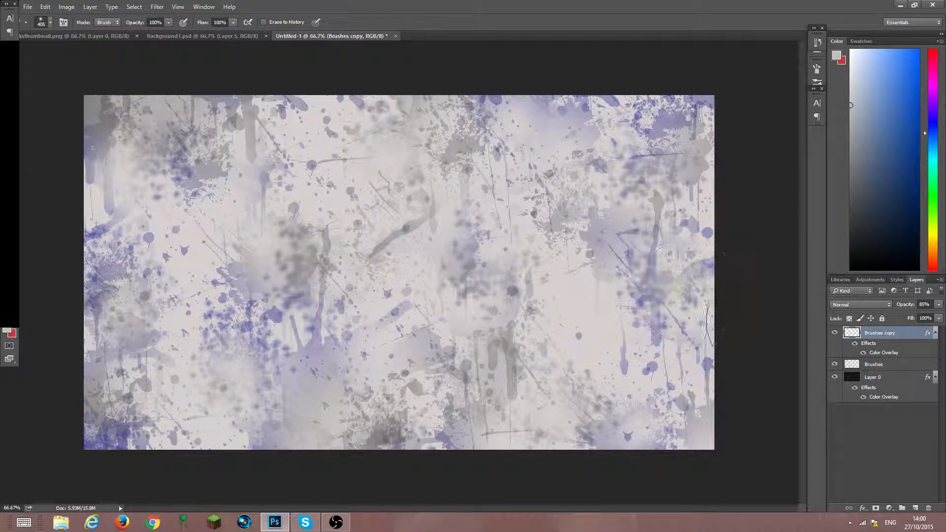
left_click(936, 422)
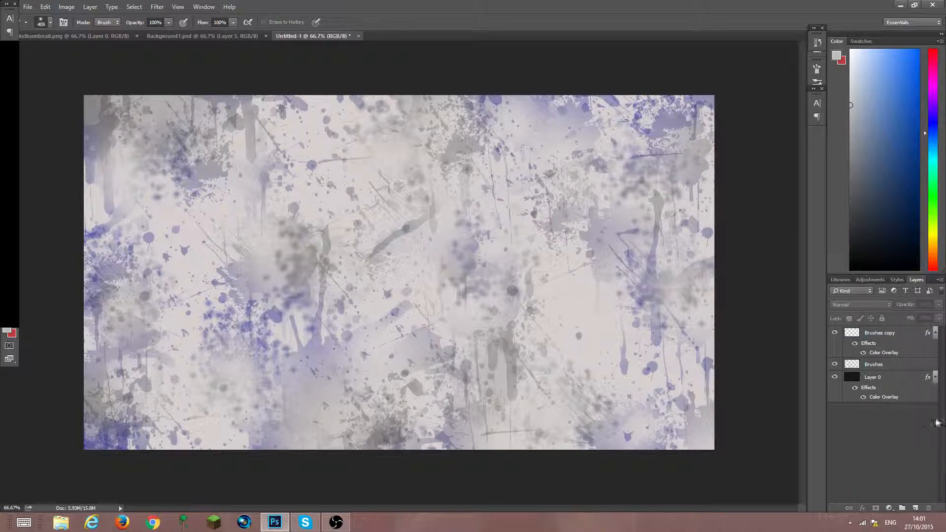
Duplicate the blue splatter layer, then enlarge the duplicate beyond the canvas and shift it out of line with the original
left_click(887, 333)
key("ctrl+j")
key("ctrl+t")
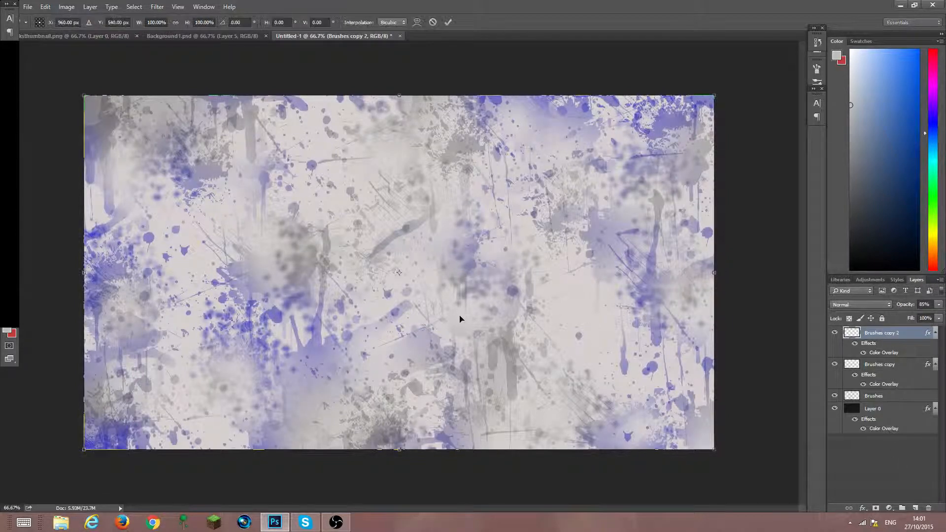
left_click_drag(508, 287, 400, 300)
left_click_drag(606, 108, 841, 61)
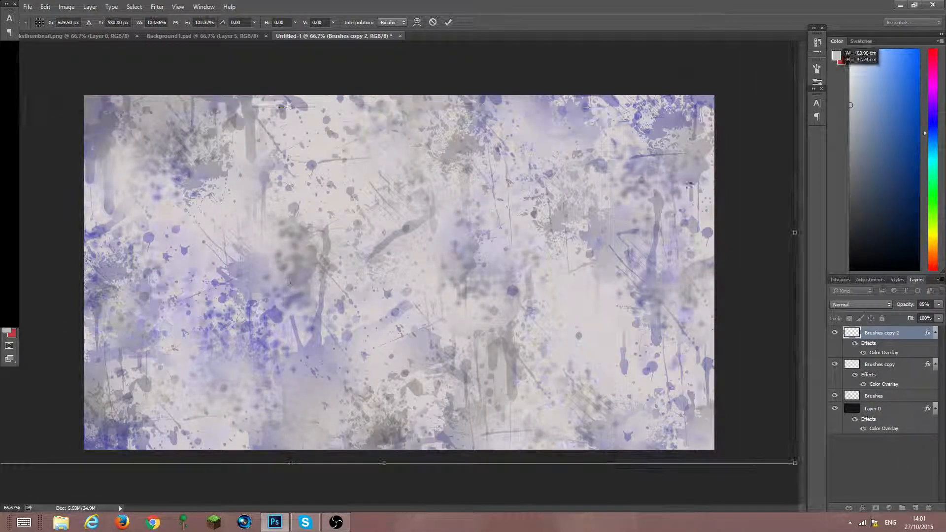
left_click_drag(589, 239, 573, 251)
key("Return")
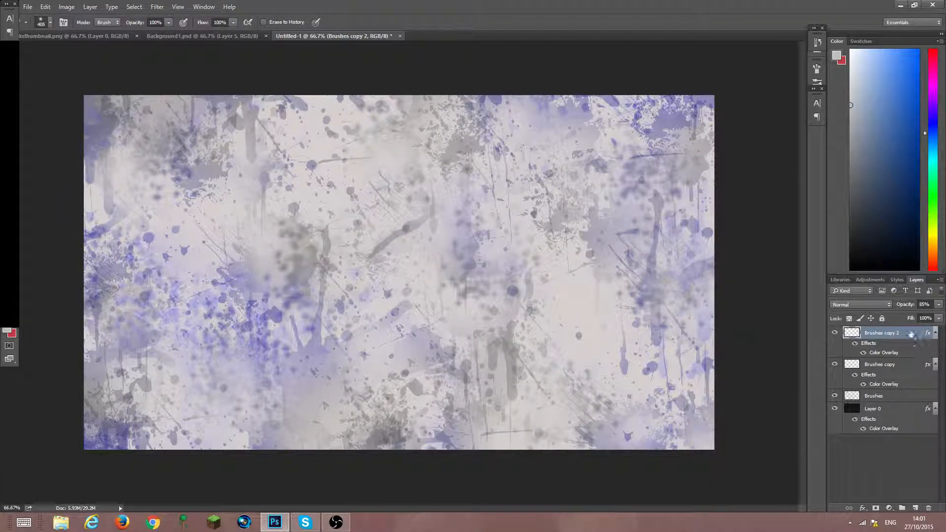
Set the Color Overlay of Brushes copy 2 to red #ff0000
right_click(901, 337)
left_click(858, 133)
left_click(639, 280)
left_click(805, 196)
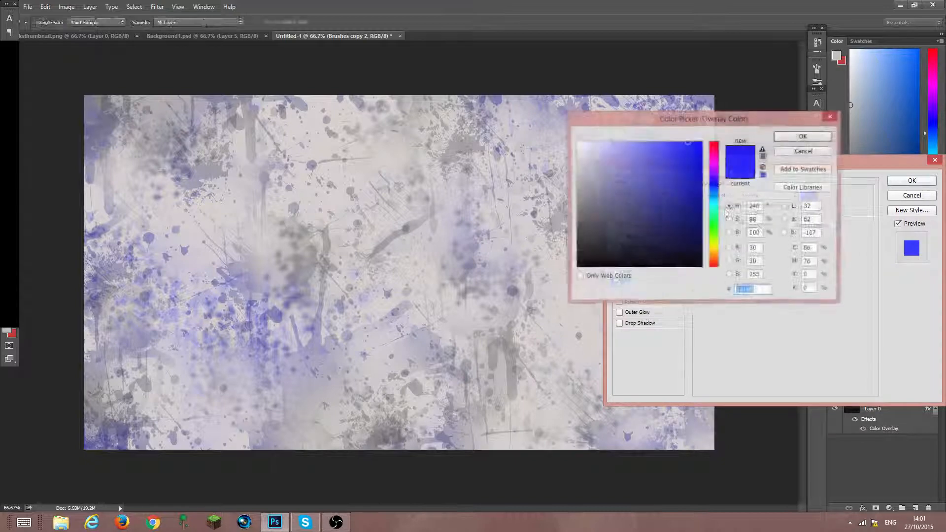
left_click_drag(711, 159, 719, 129)
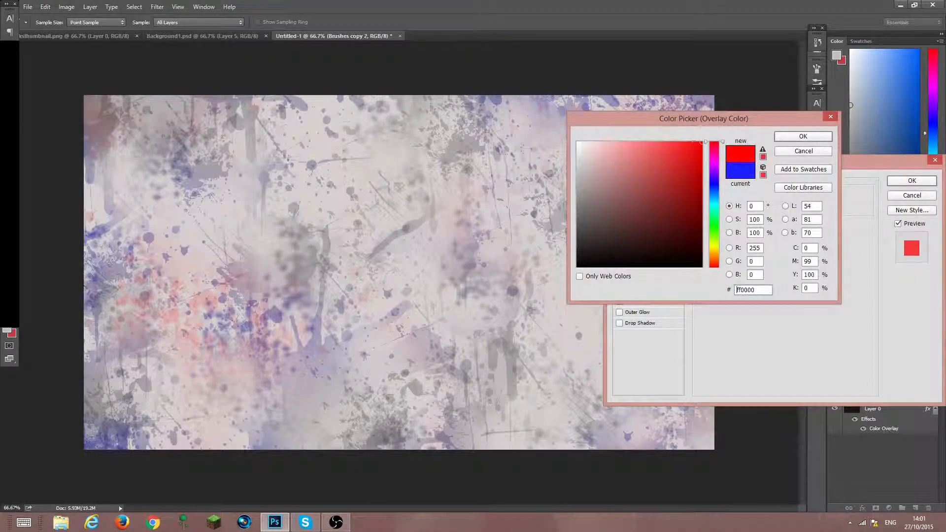
left_click(803, 135)
left_click(912, 181)
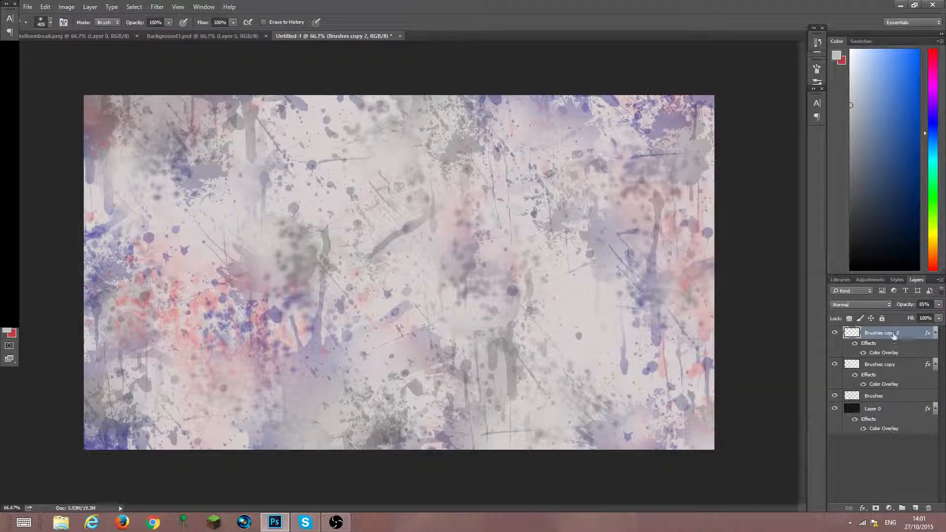
Scale the red splatter layer to about 78% width and 81.5% height so it just covers the canvas
key("ctrl+t")
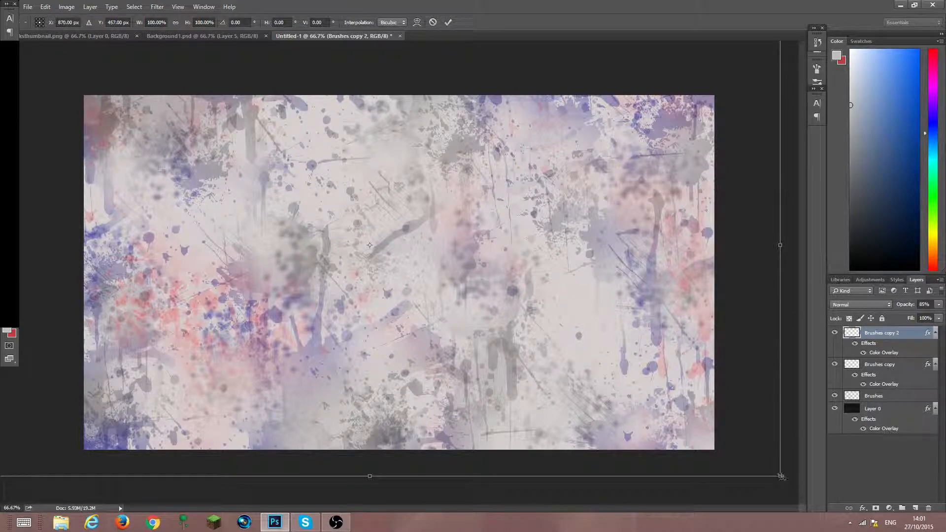
left_click_drag(781, 477, 573, 369)
left_click_drag(403, 261, 527, 329)
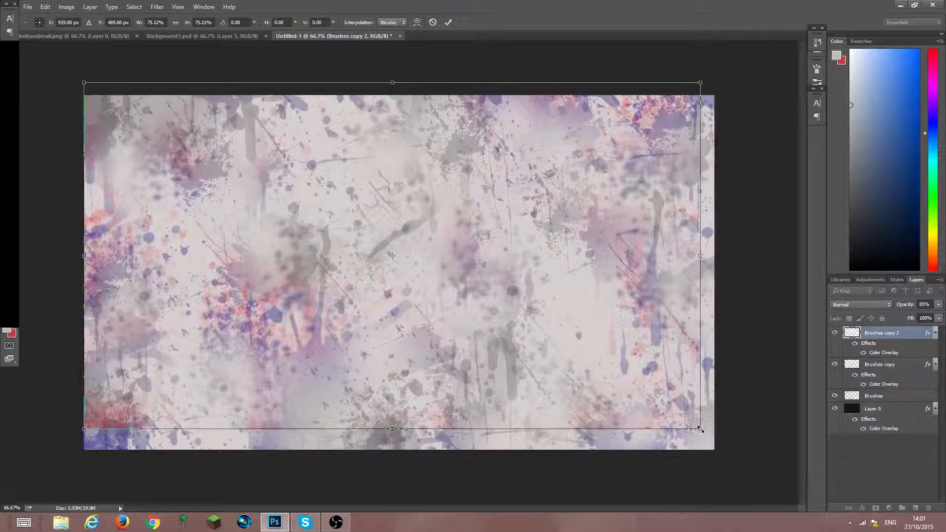
left_click_drag(694, 426, 723, 458)
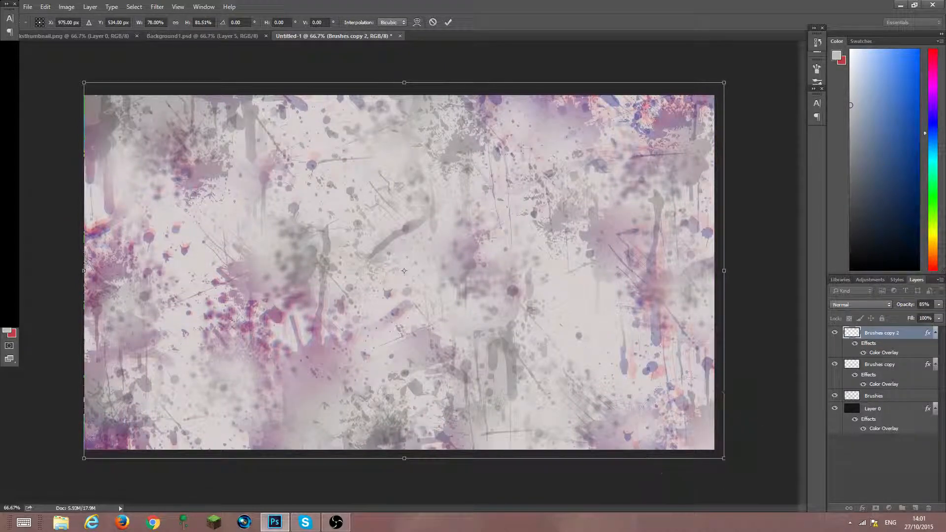
key("Return")
Softly erase the red splatters near the canvas's upper right, right side and lower left corner, then activate the Move tool
key("e")
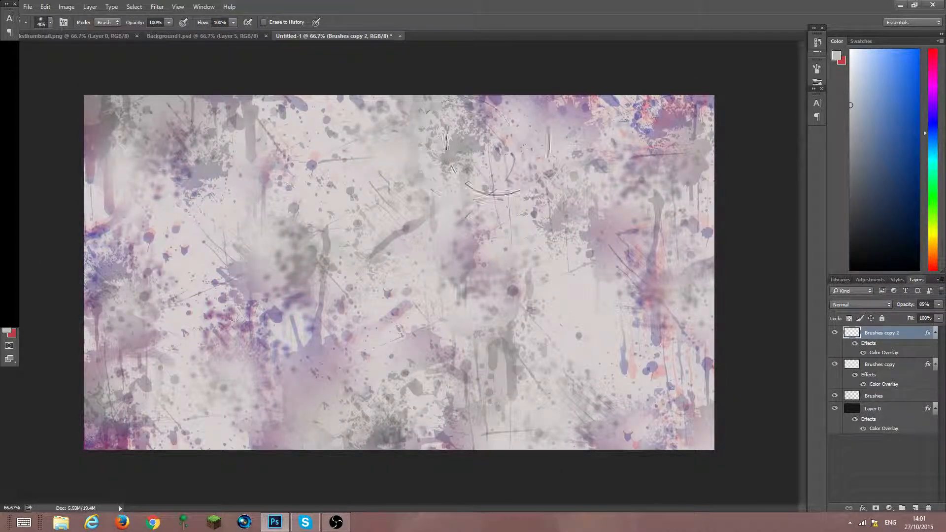
left_click(659, 129)
left_click(651, 315)
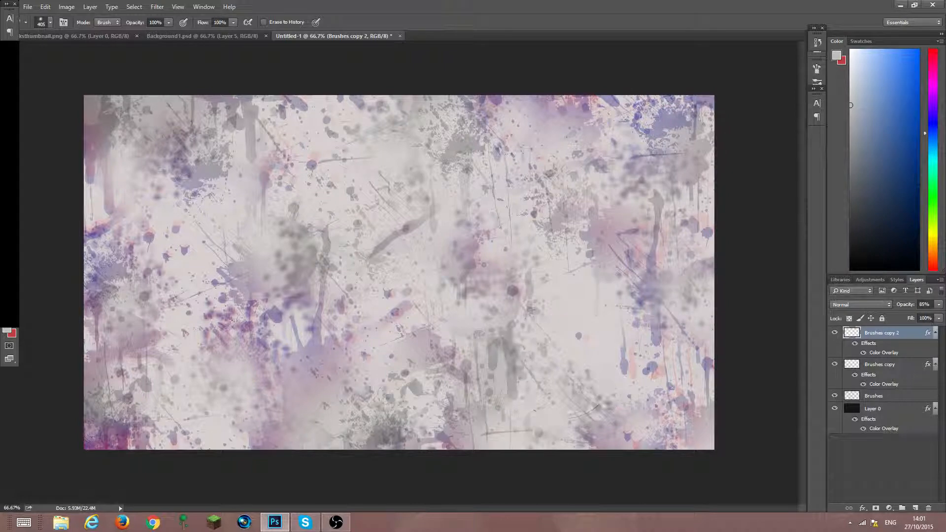
left_click(91, 428)
key("u")
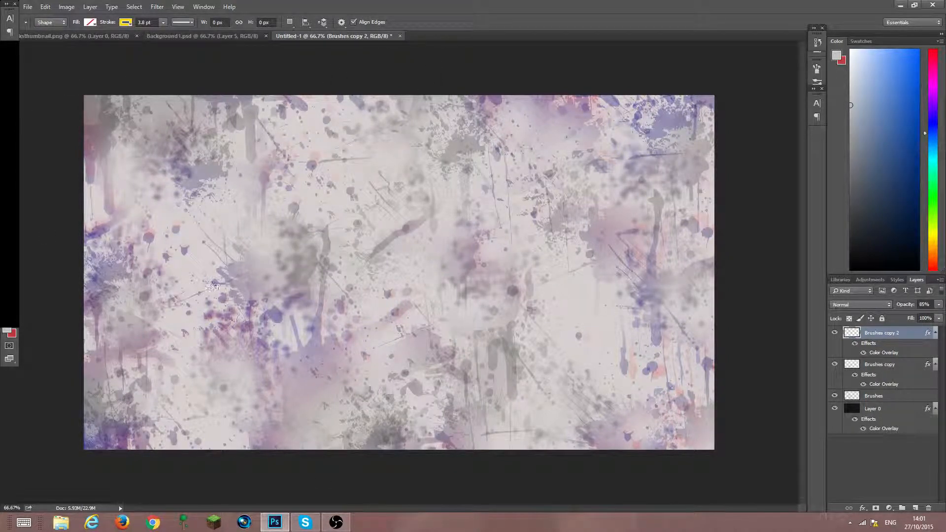
key("v")
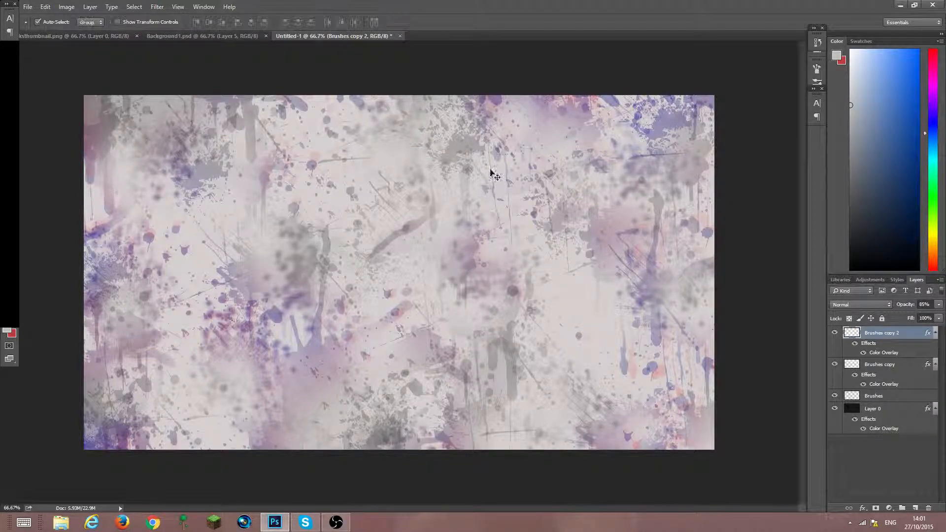
Review the finished grey splatter background in Background1.psd and return to the Untitled-1 document
left_click(104, 37)
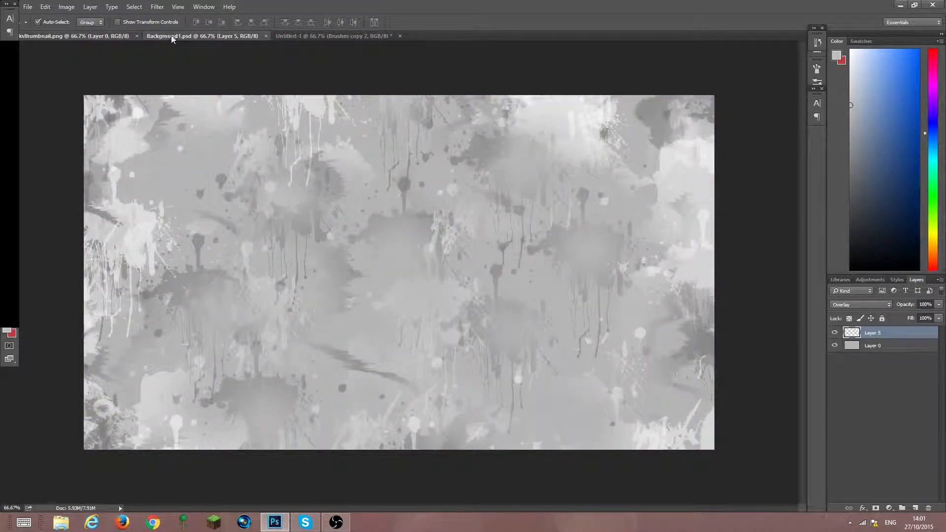
left_click(189, 38)
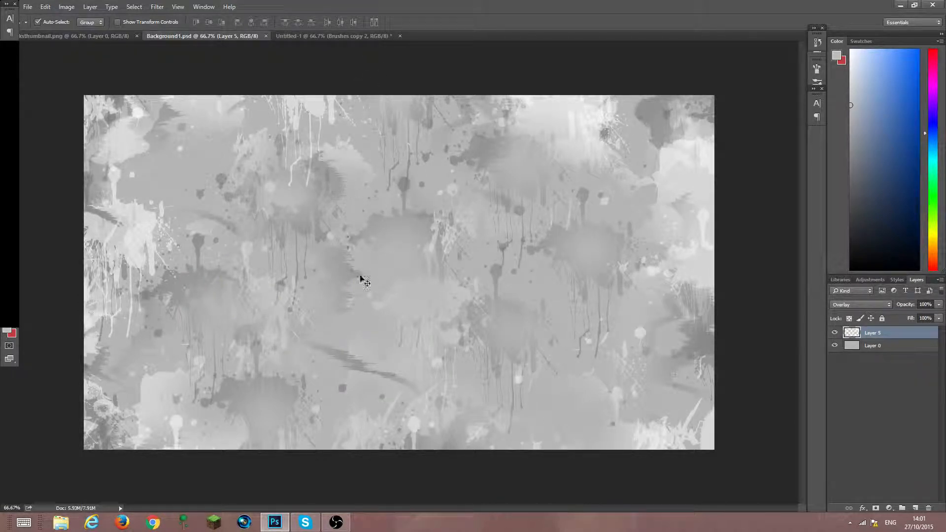
left_click(356, 37)
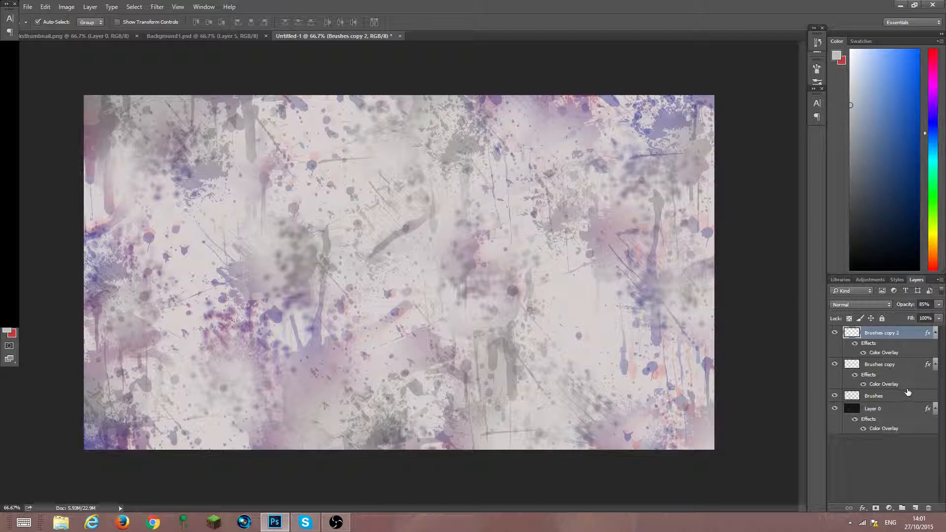
right_click(907, 336)
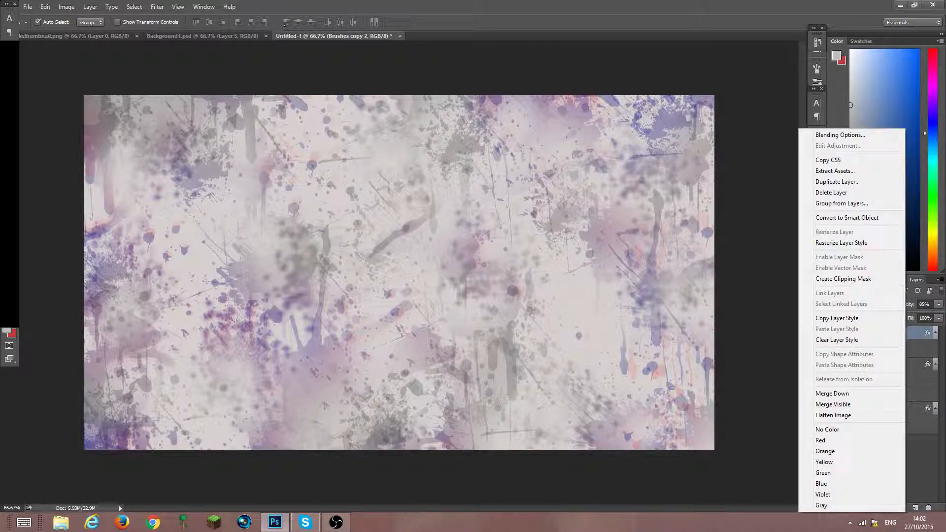
left_click(906, 337)
left_click(157, 7)
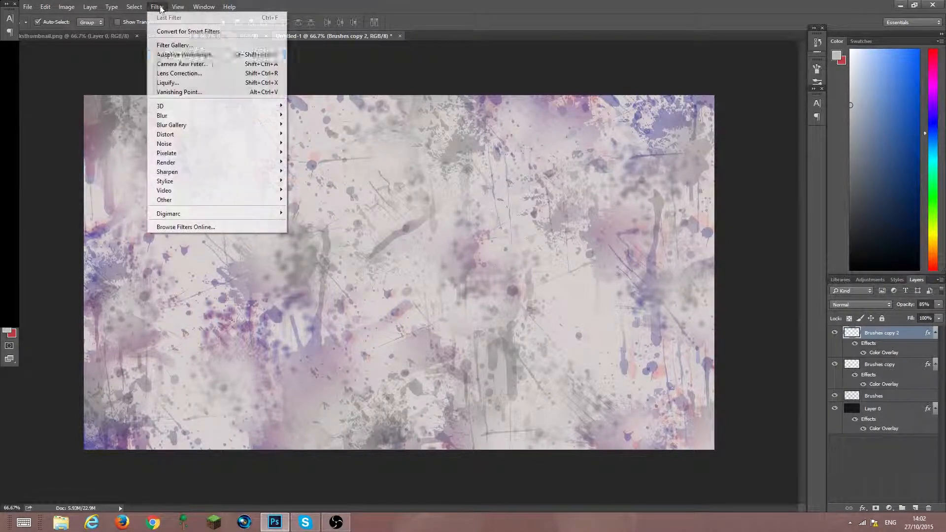
mouse_move(191, 182)
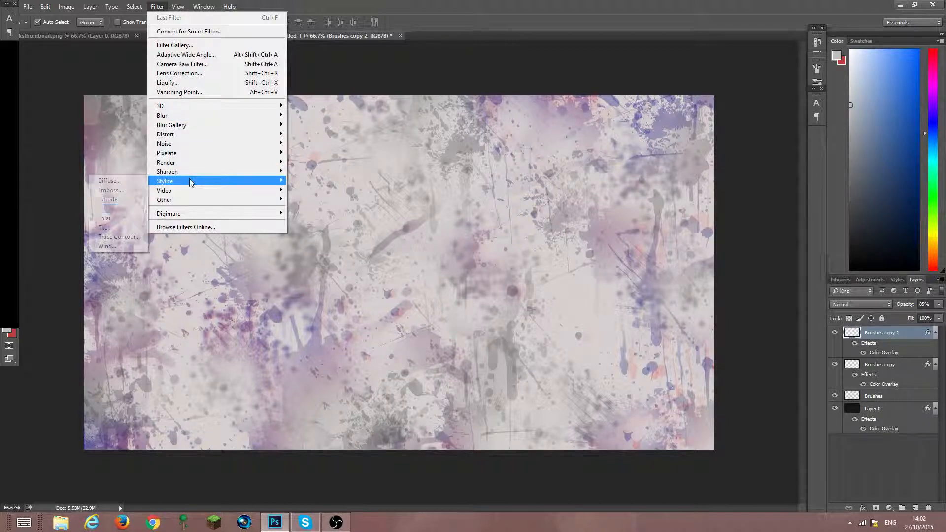
left_click(107, 246)
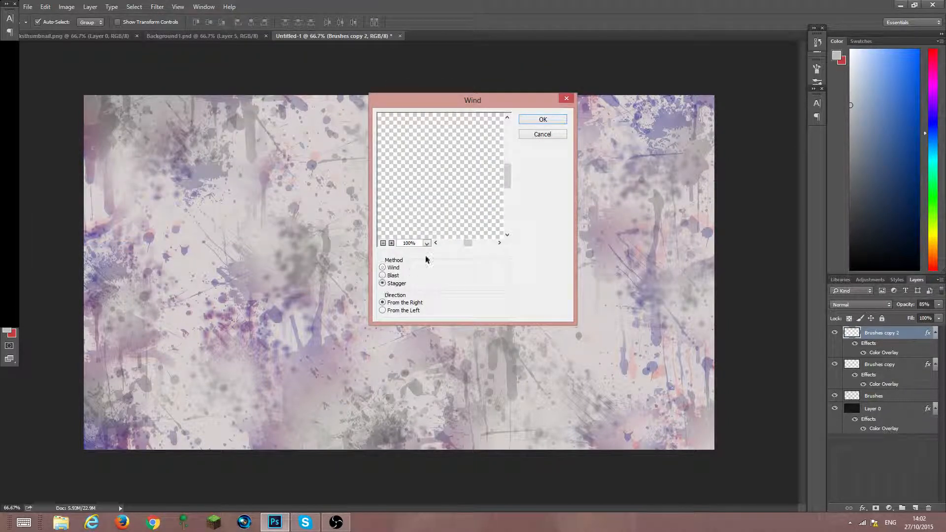
left_click(552, 133)
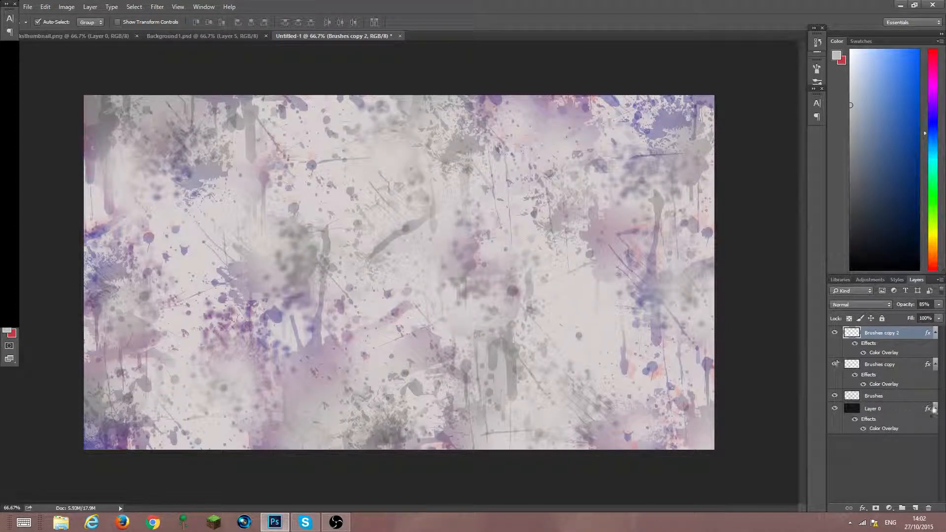
Merge the Brushes, Brushes copy and Brushes copy 2 layers into a single layer
left_click(901, 393)
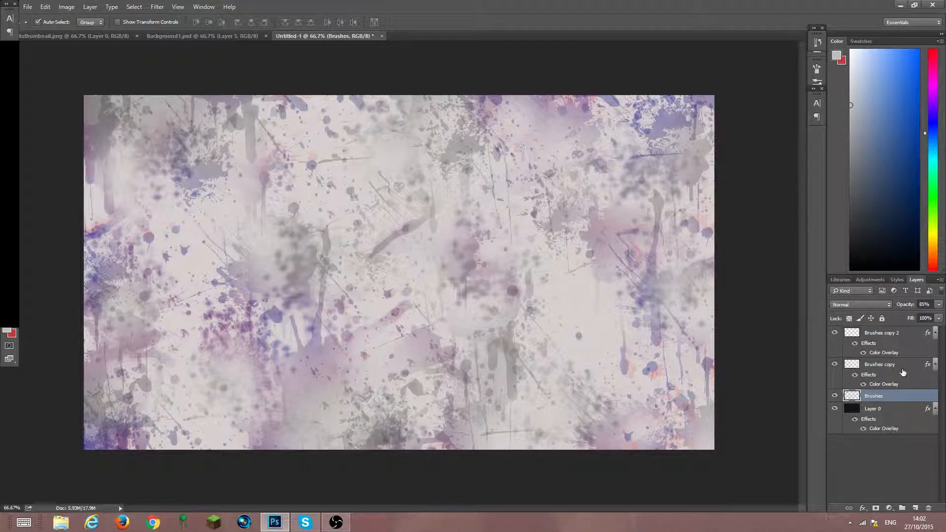
left_click(905, 335, "shift")
right_click(904, 335)
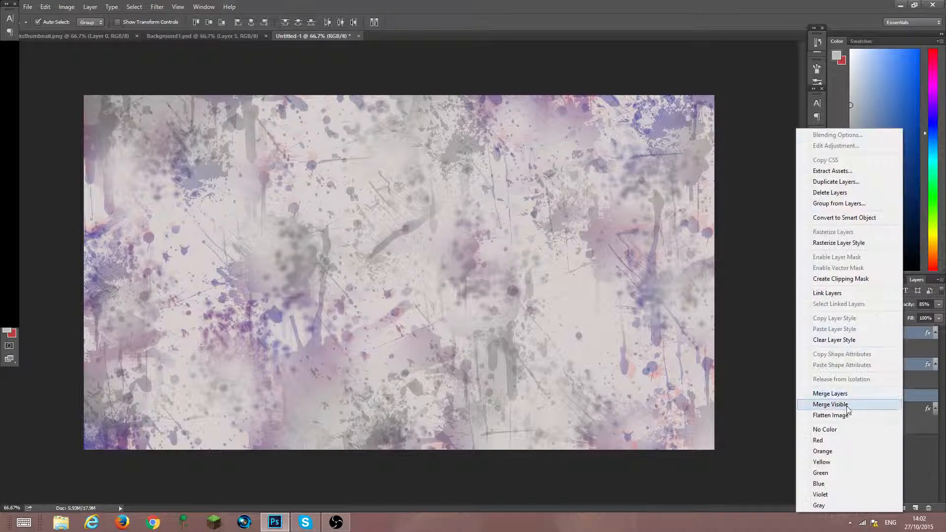
left_click(870, 392)
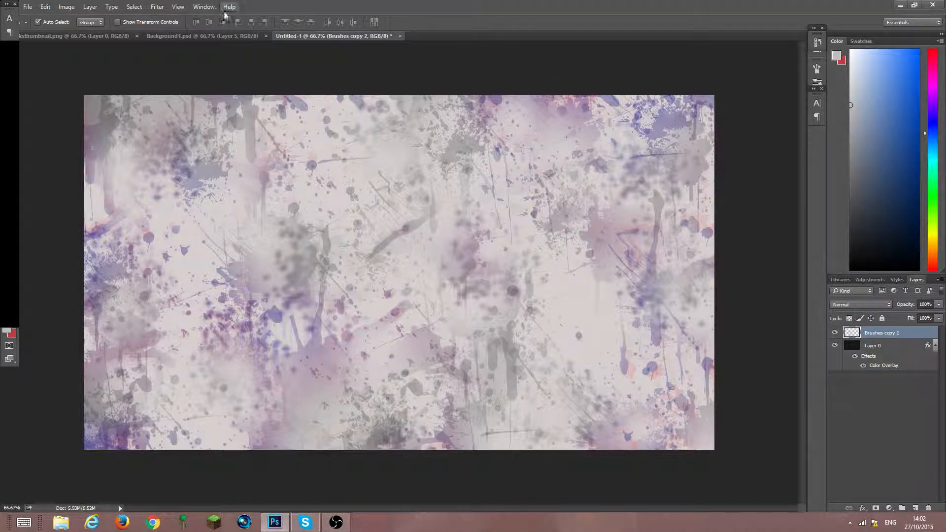
Apply the Wind filter to the merged splatter layer
left_click(157, 7)
left_click(158, 9)
left_click(157, 7)
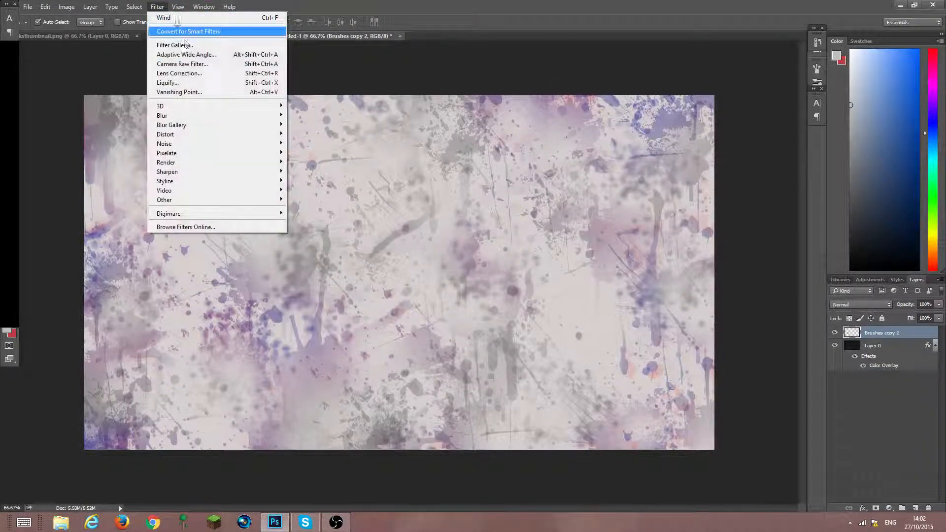
left_click(170, 15)
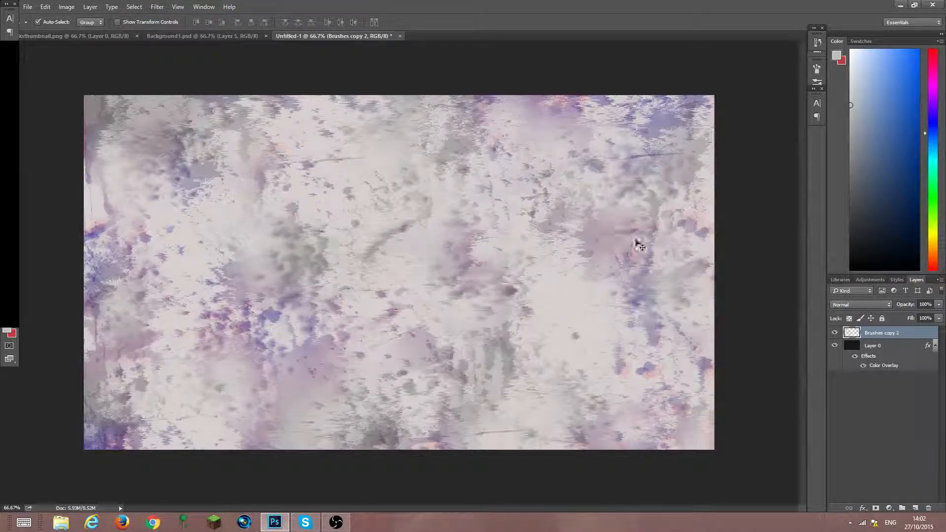
Apply a Motion Blur with angle 0° and distance 142 pixels to the merged splatter layer, and deselect the layer
left_click(157, 7)
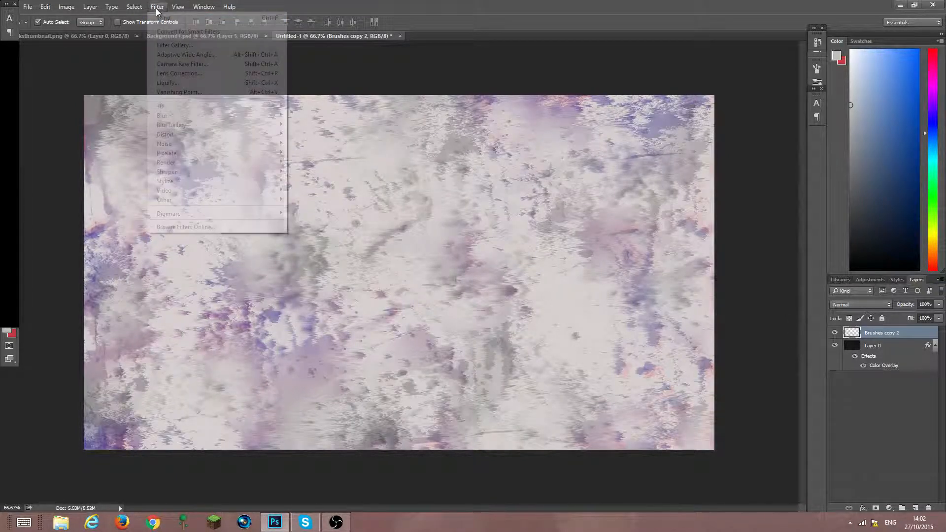
mouse_move(175, 117)
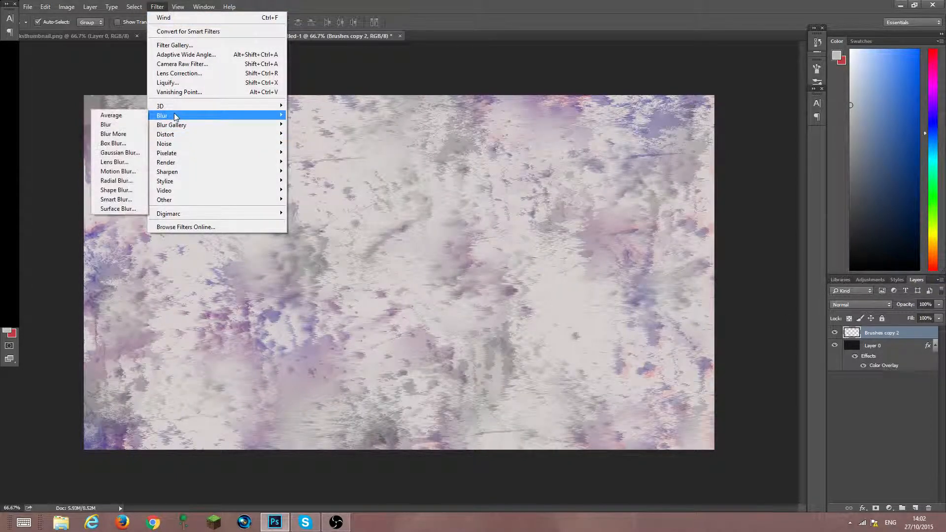
left_click(123, 169)
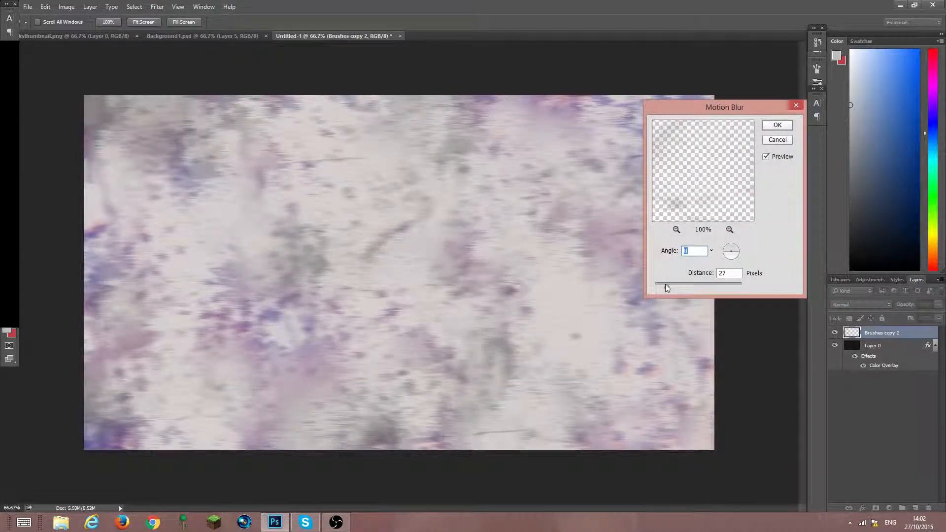
left_click_drag(661, 288, 692, 284)
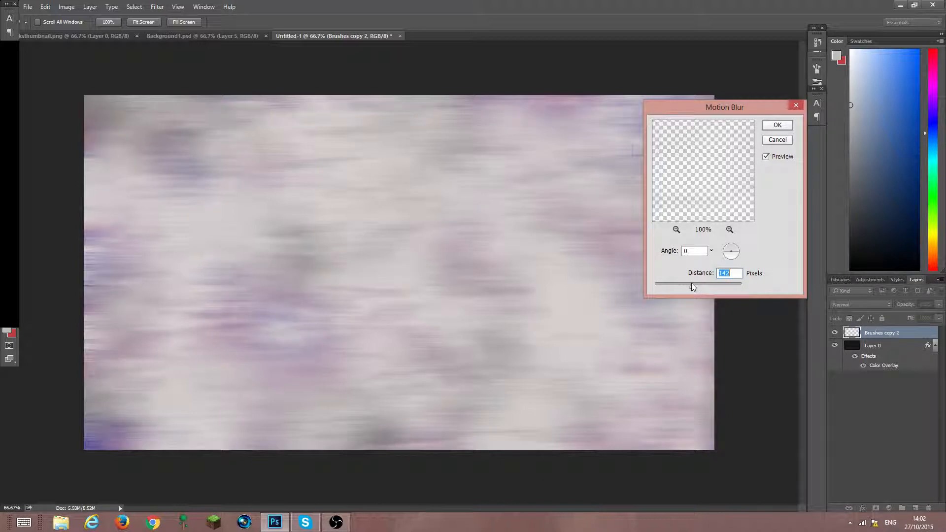
left_click(777, 125)
left_click(865, 405)
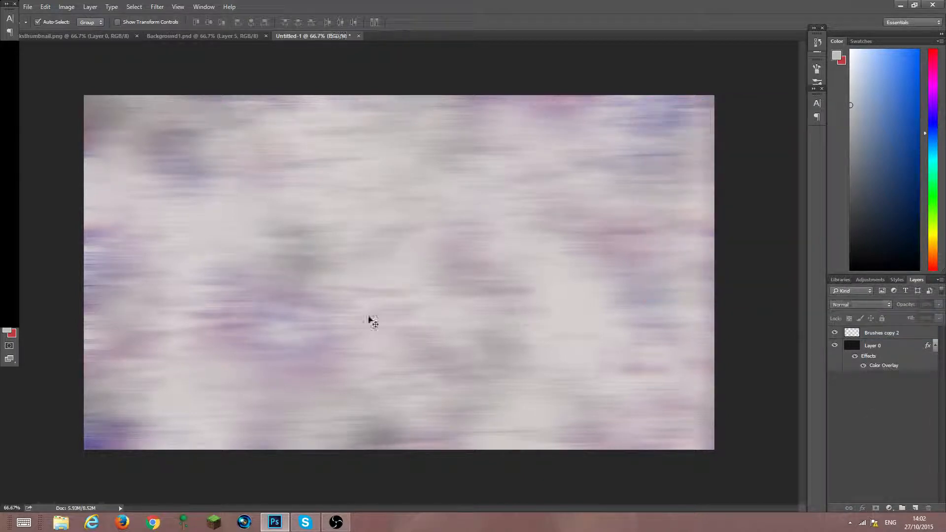
Add a three-line title reading "HOW TO CREATE", "AWESOME BACKGROUND", "STOCKS!" over the canvas's middle, centring the shorter lines with leading spaces
key("t")
left_click(254, 232)
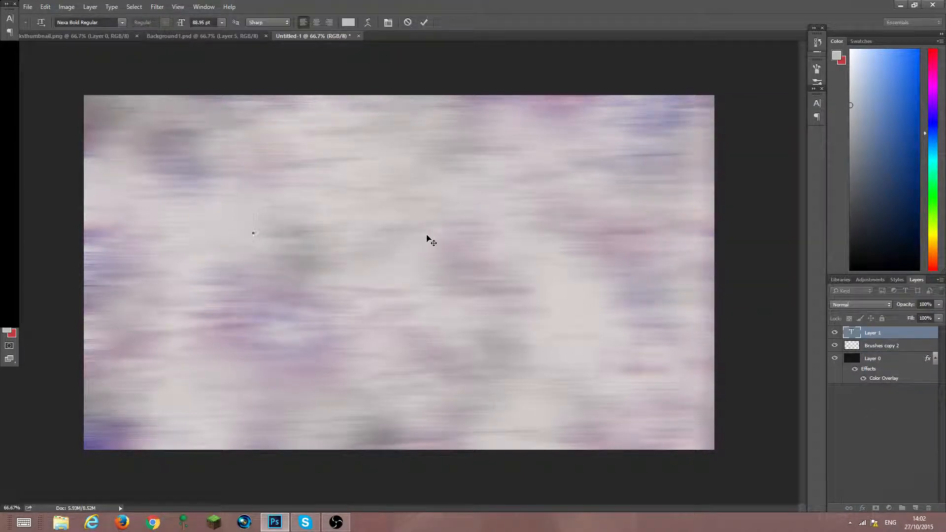
type("Text")
type("HOW TO")
type(" CREATE")
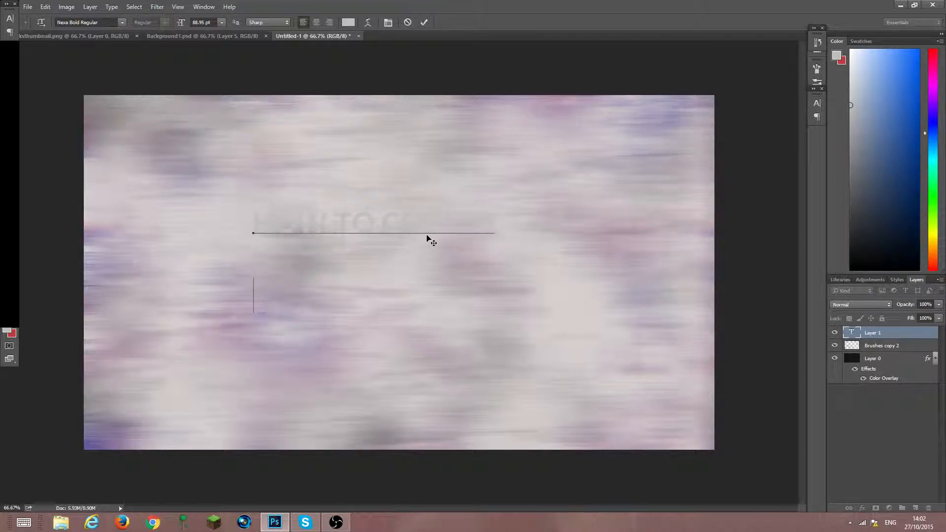
type("AWE")
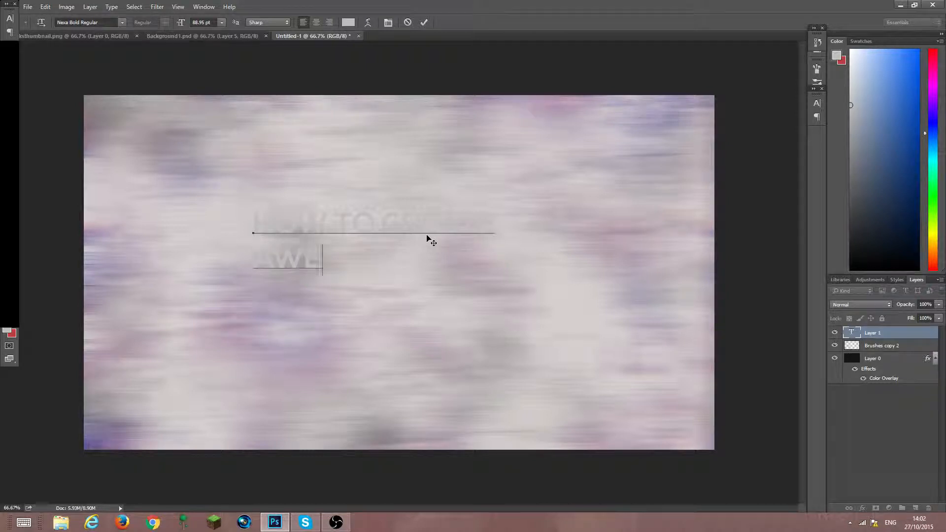
type("SOME BACKGROUND")
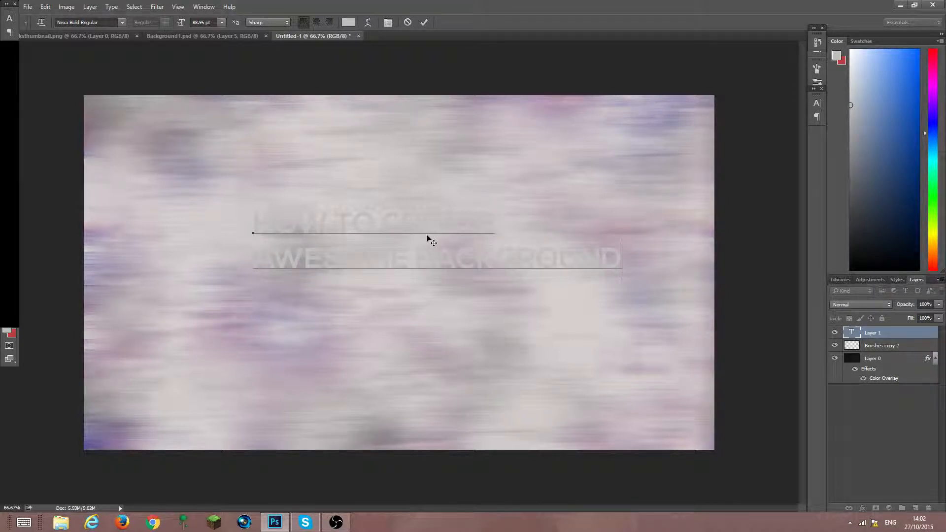
key("Return")
type("STO")
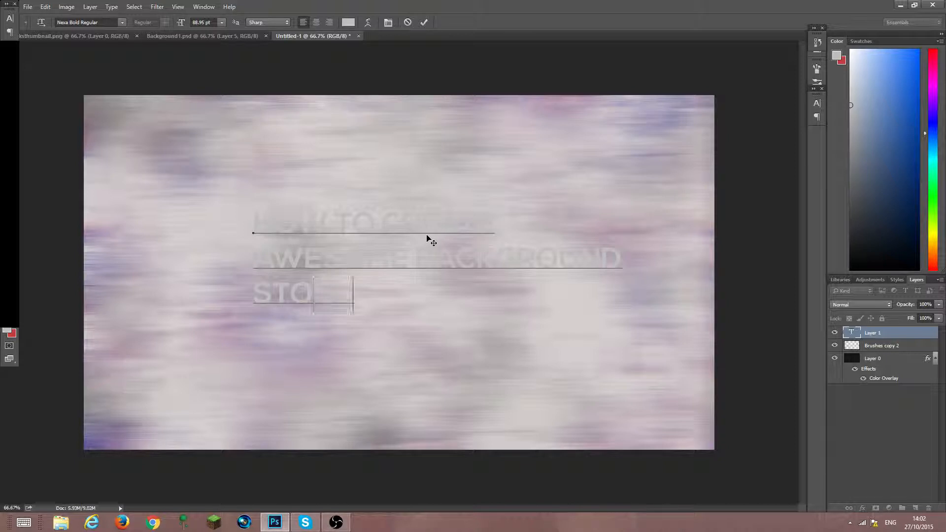
type("CKS!")
left_click(254, 295)
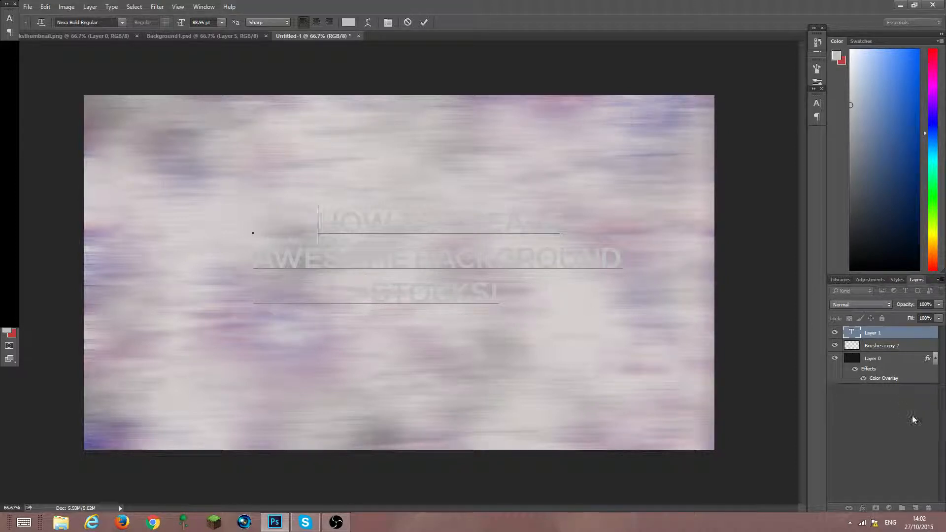
key("ctrl+Return")
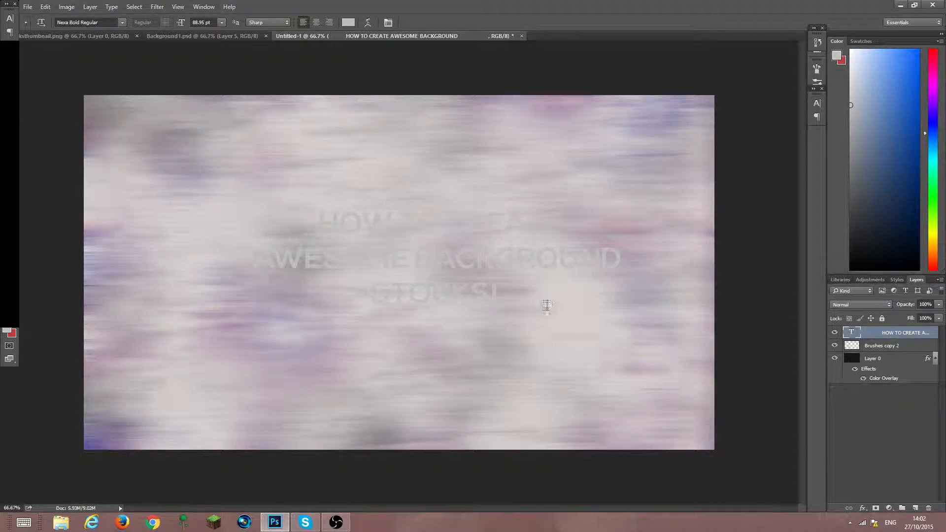
Recolour the whole title text white, and delete the text layer
left_click_drag(498, 296, 236, 207)
left_click(348, 22)
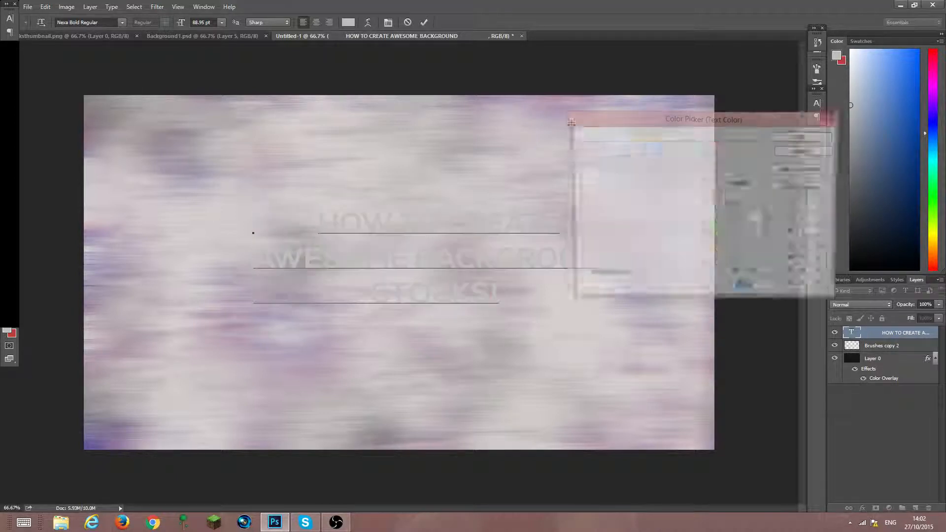
left_click_drag(591, 152, 433, 63)
left_click(821, 136)
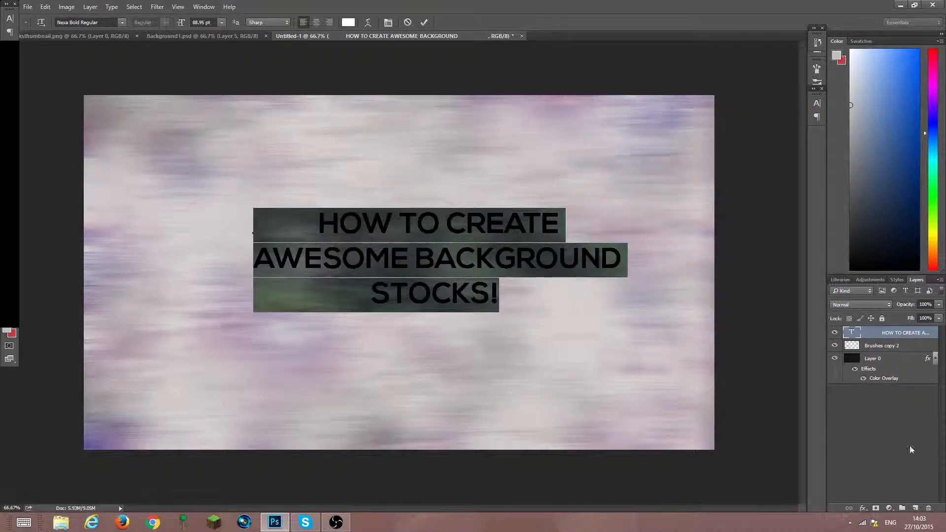
left_click(909, 445)
left_click(889, 335)
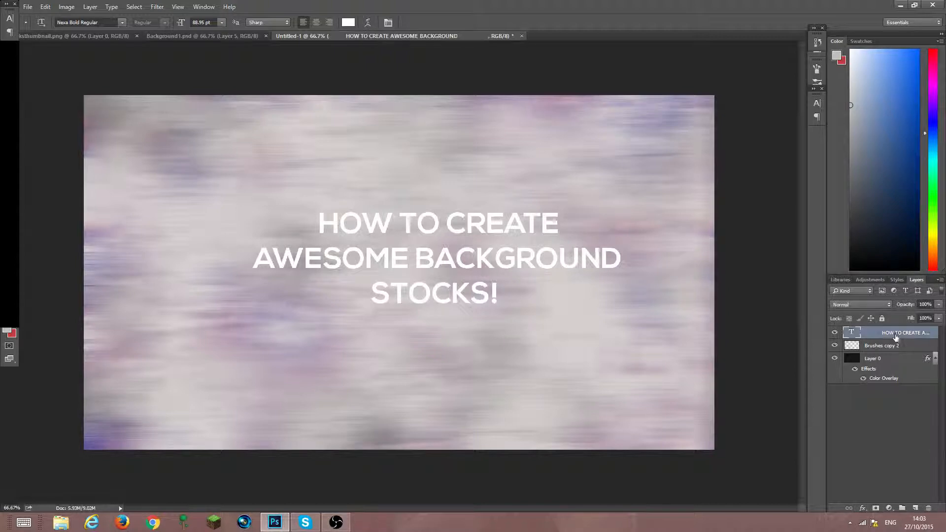
key("Delete")
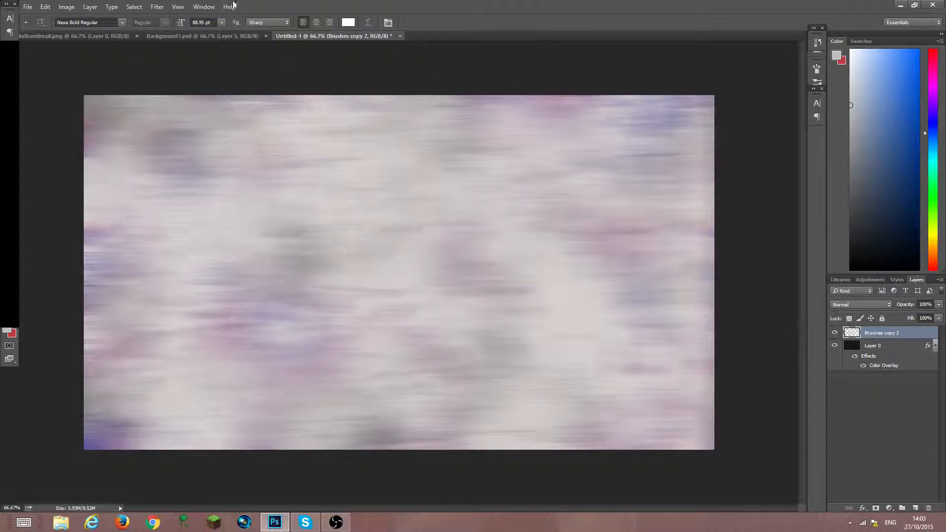
Compare the finished thumbnail and the plain grey splatter background in Background1.psd with the blurred Untitled-1 document
left_click(200, 36)
left_click(80, 42)
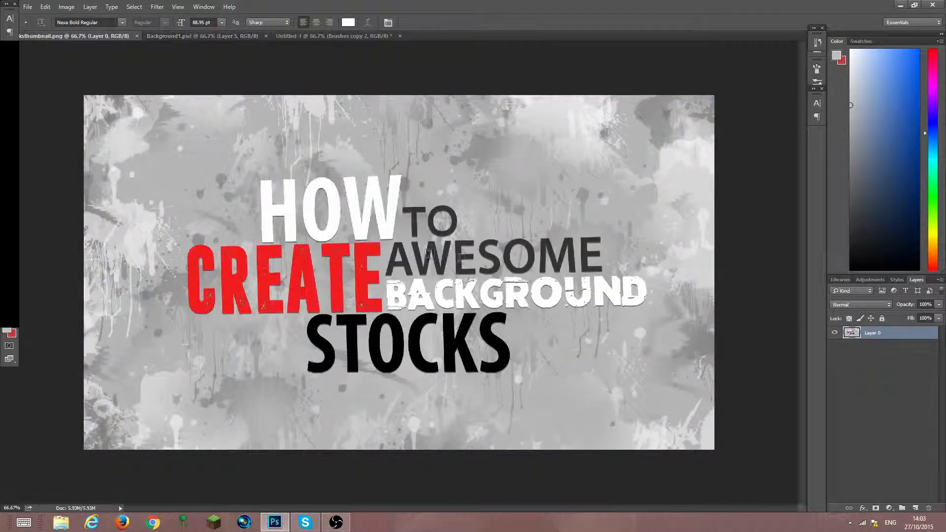
left_click(190, 36)
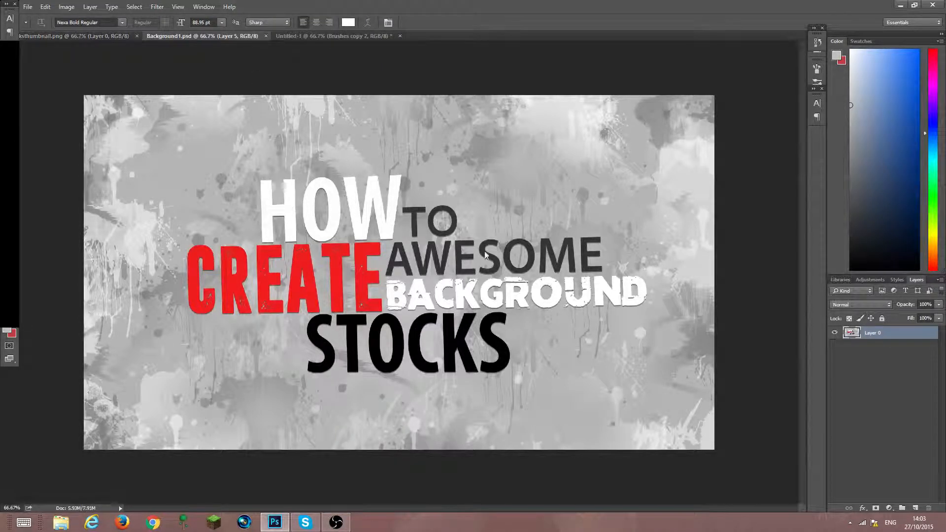
left_click(281, 36)
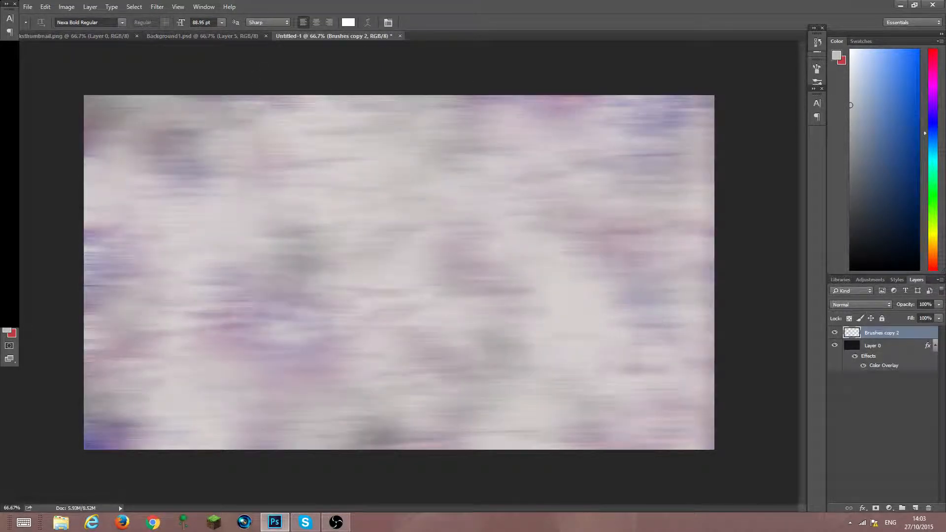
left_click(184, 38)
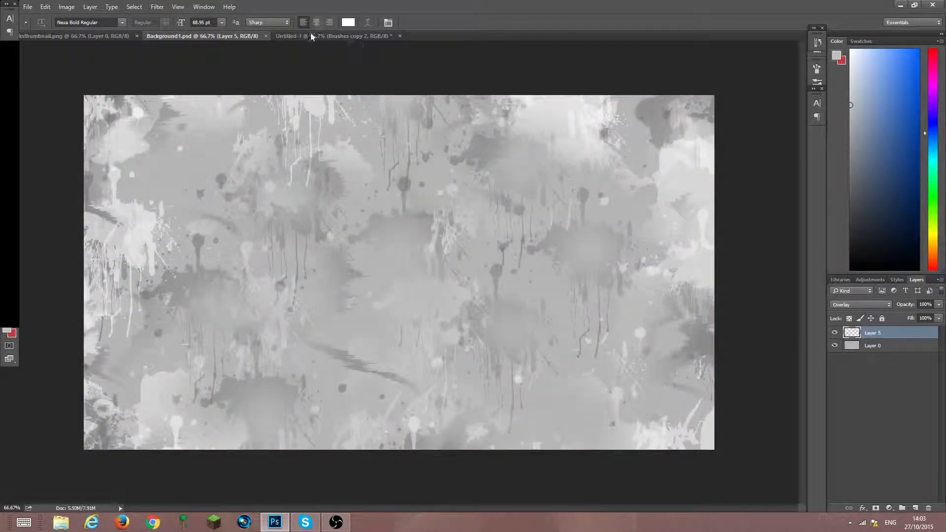
left_click(316, 36)
Revert Untitled-1 through its history to an early Eraser state from before the red splatter copy, and deselect all layers
left_click(817, 42)
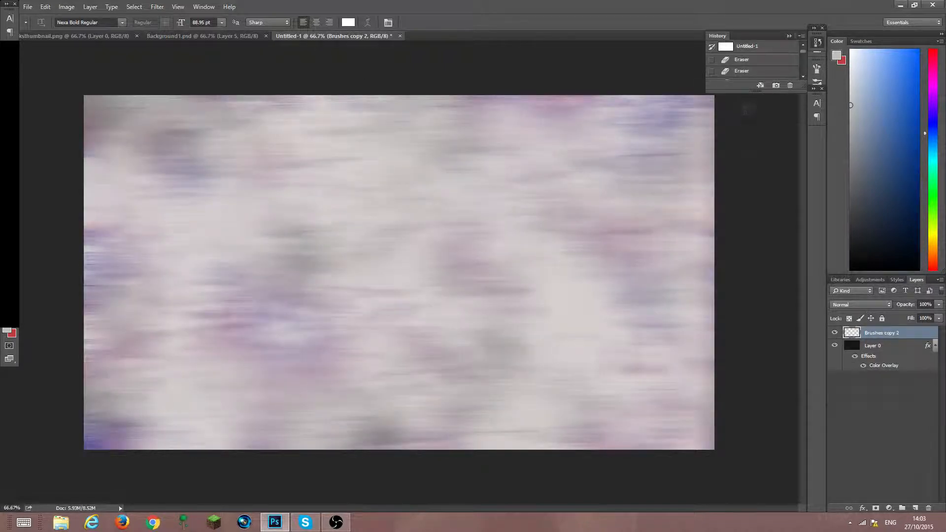
scroll(781, 63, "up", 5)
left_click(777, 47)
left_click(769, 63)
scroll(773, 64, "down", 1)
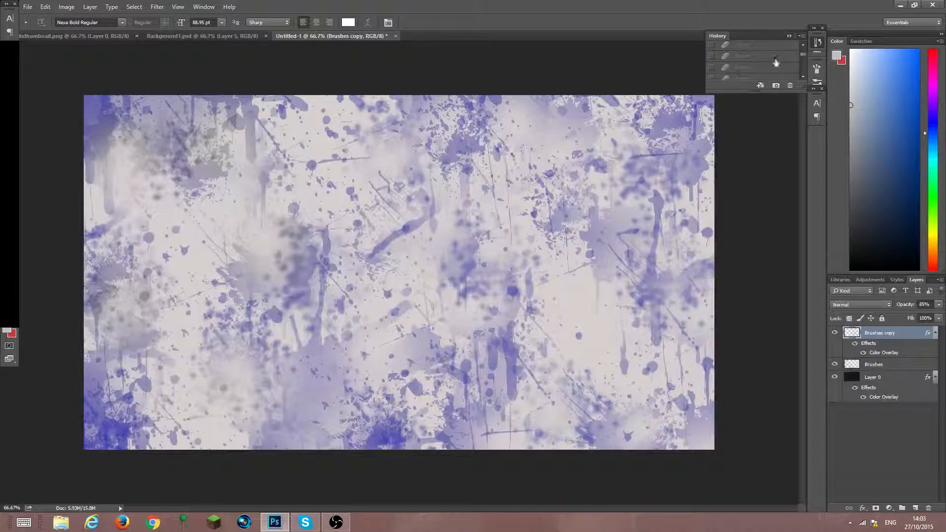
left_click(790, 36)
left_click(901, 453)
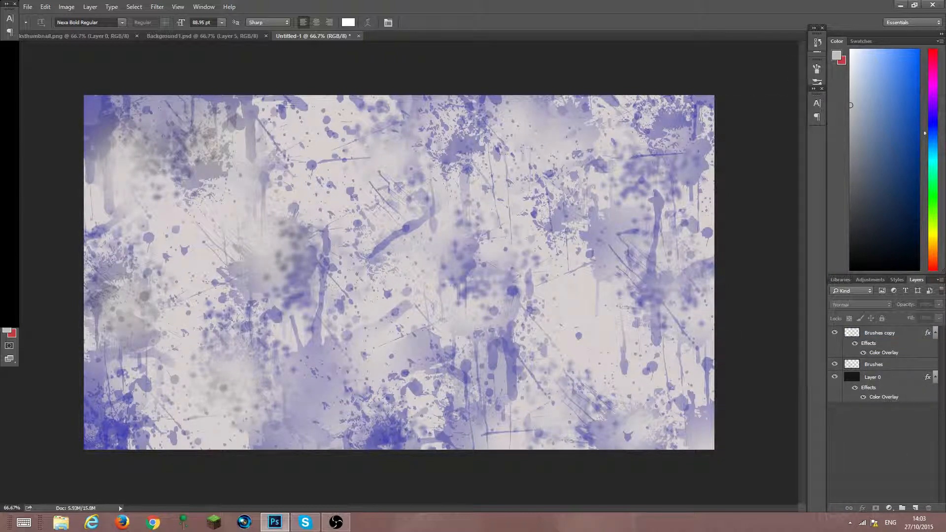
Review the thumbnail and Background1.psd once more against the restored blue splatter artwork, and return to Untitled-1
left_click(244, 38)
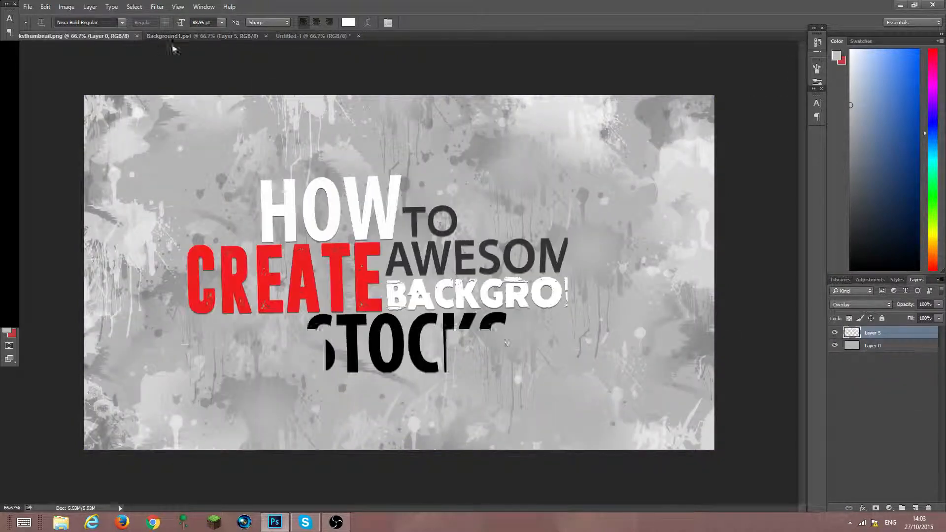
left_click(101, 36)
left_click(208, 35)
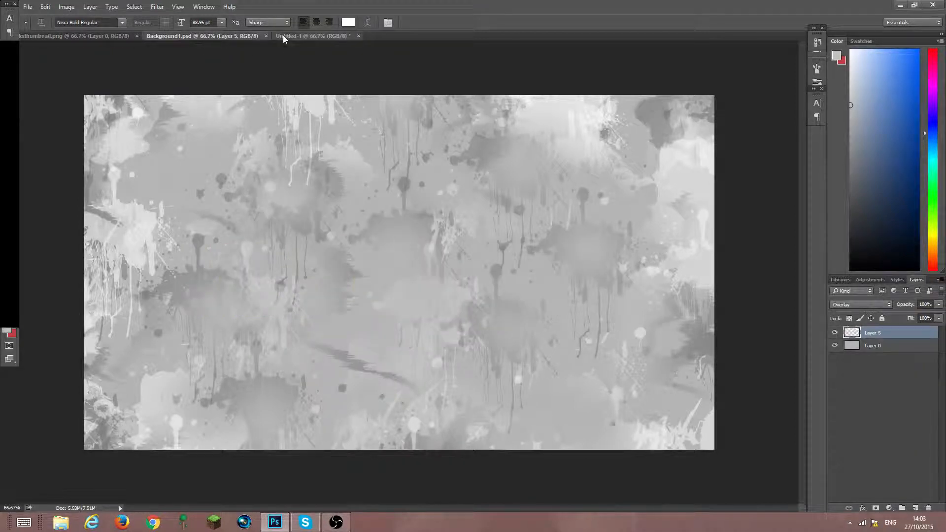
left_click(283, 36)
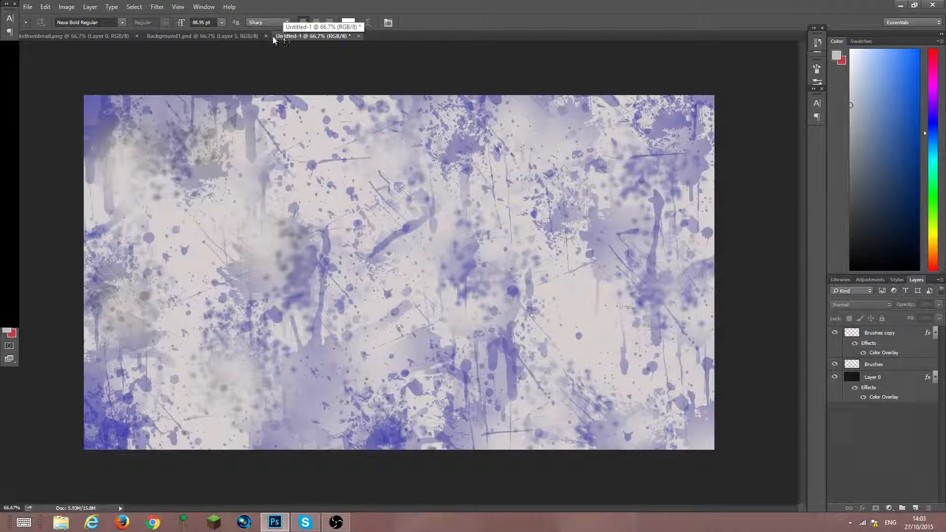